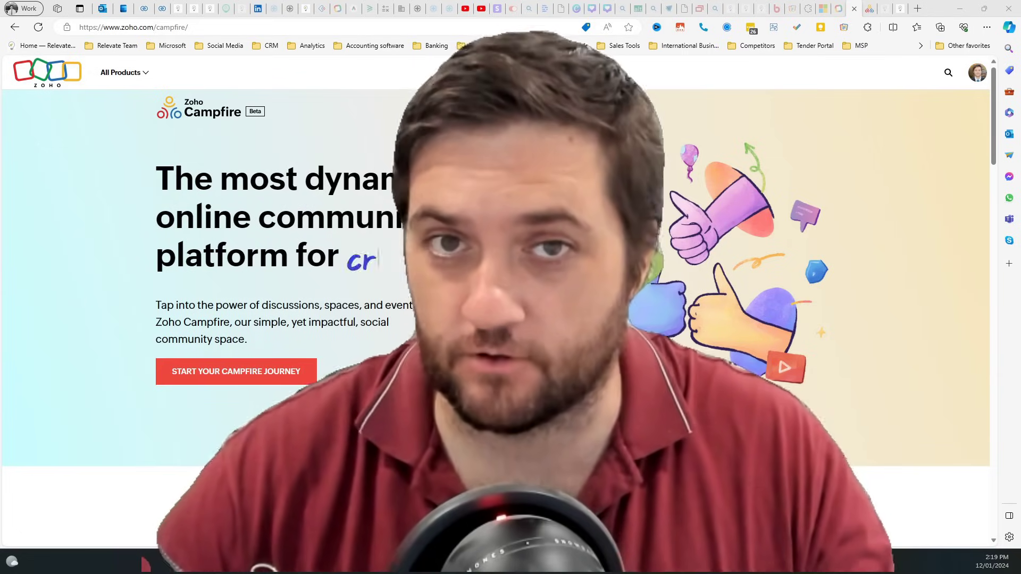
Step: Scroll through the Campfire marketing page, then switch to the community portal's Network Dashboard tab
{"action": "scroll", "coordinate": [588, 247], "scroll_direction": "down", "scroll_amount": 6}
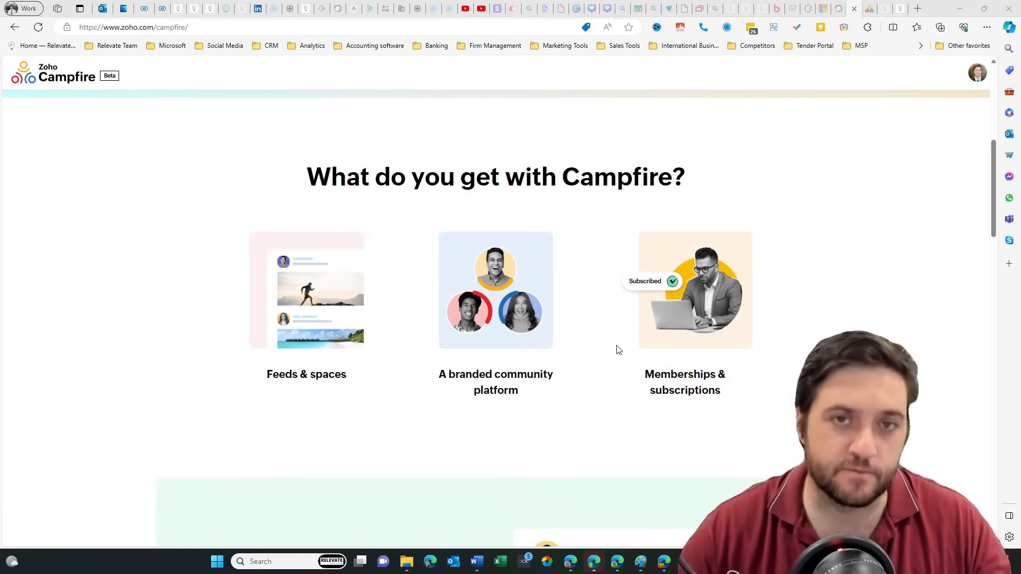
{"action": "scroll", "coordinate": [474, 307], "scroll_direction": "up", "scroll_amount": 7}
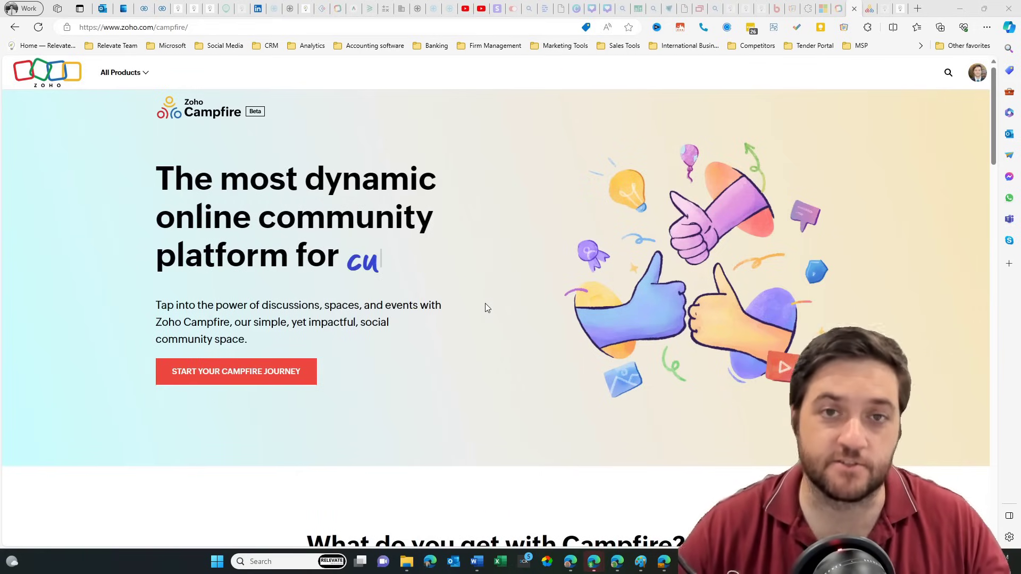
{"action": "key", "text": "ctrl+Tab"}
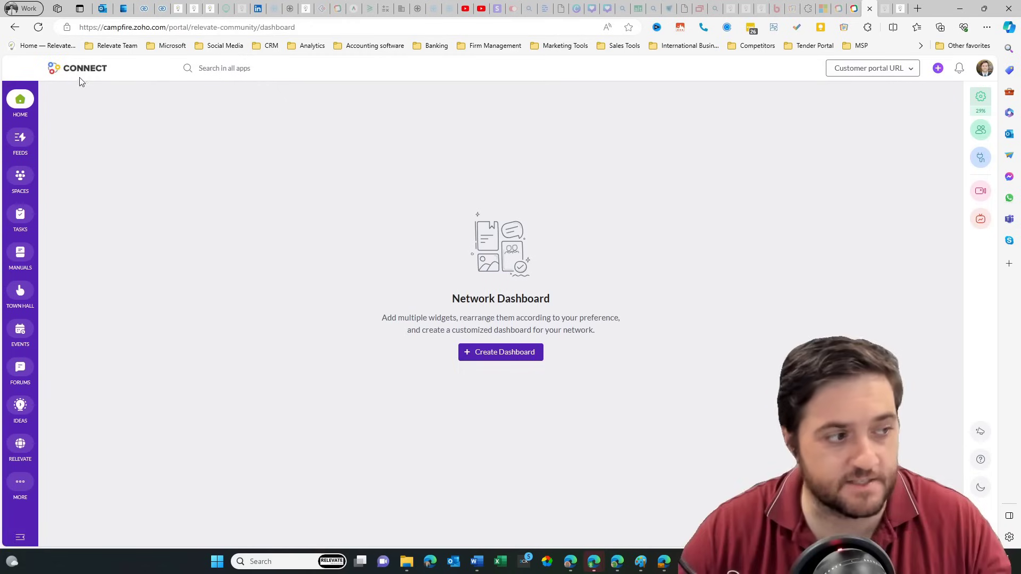
{"action": "left_click", "coordinate": [885, 10]}
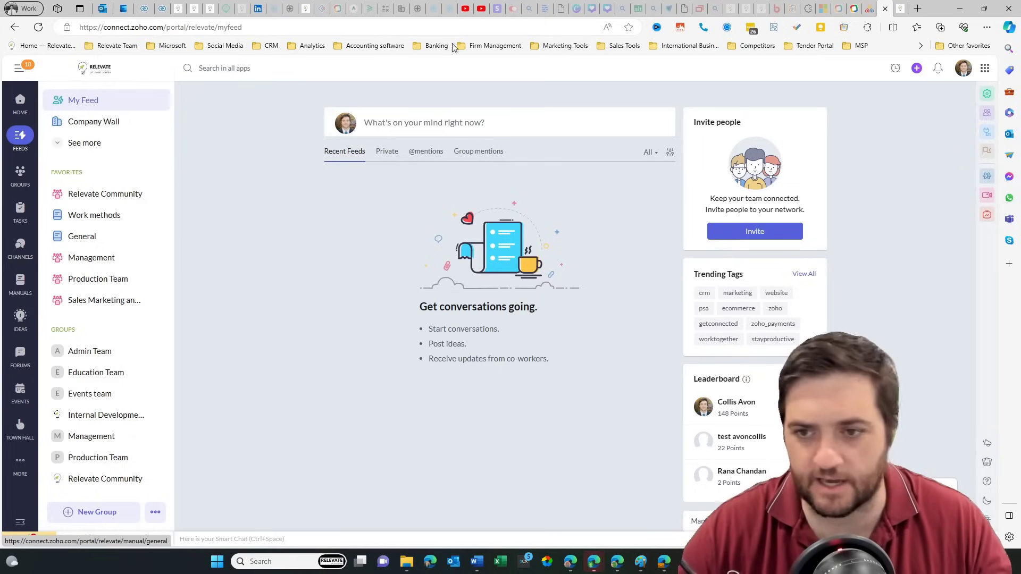
{"action": "left_click", "coordinate": [854, 8]}
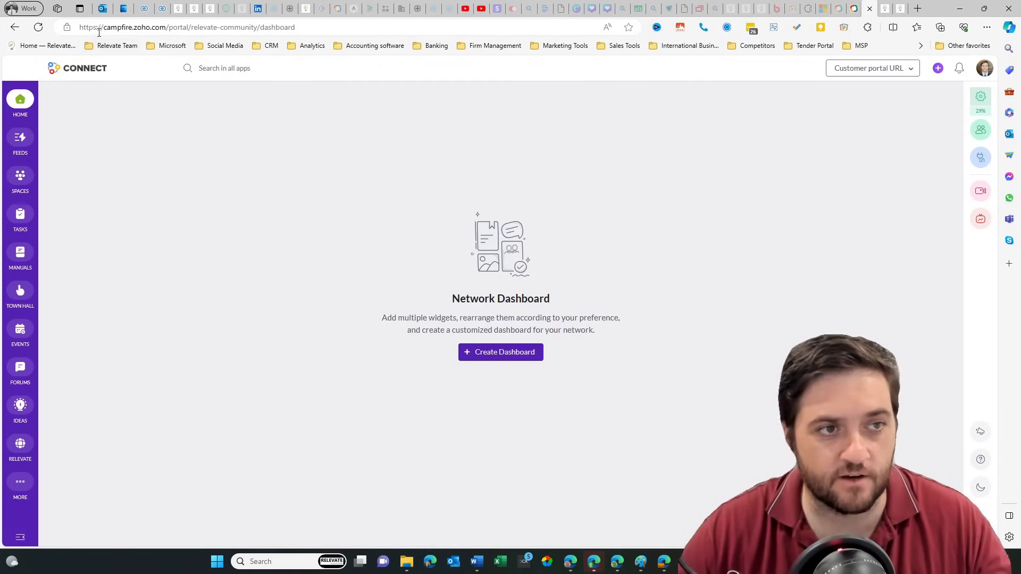
{"action": "left_click", "coordinate": [100, 31]}
{"action": "left_click", "coordinate": [199, 322]}
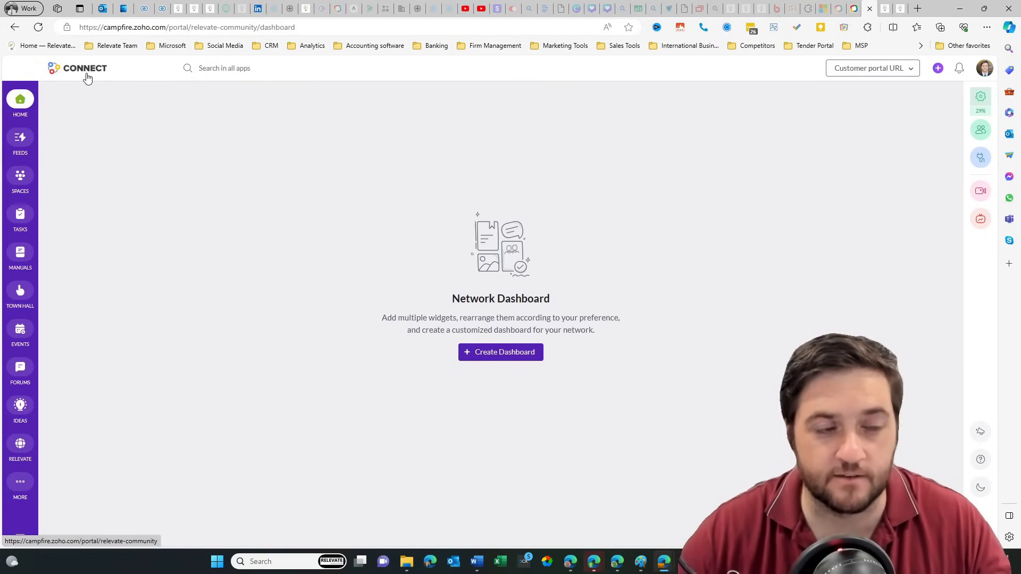
{"action": "left_click", "coordinate": [499, 359]}
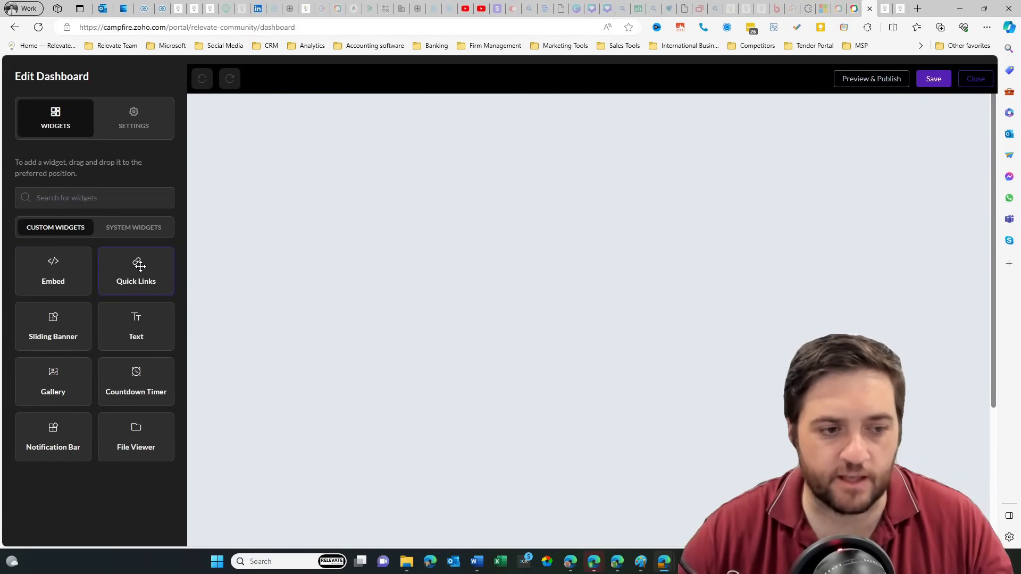
{"action": "left_click_drag", "start_coordinate": [130, 288], "coordinate": [298, 216]}
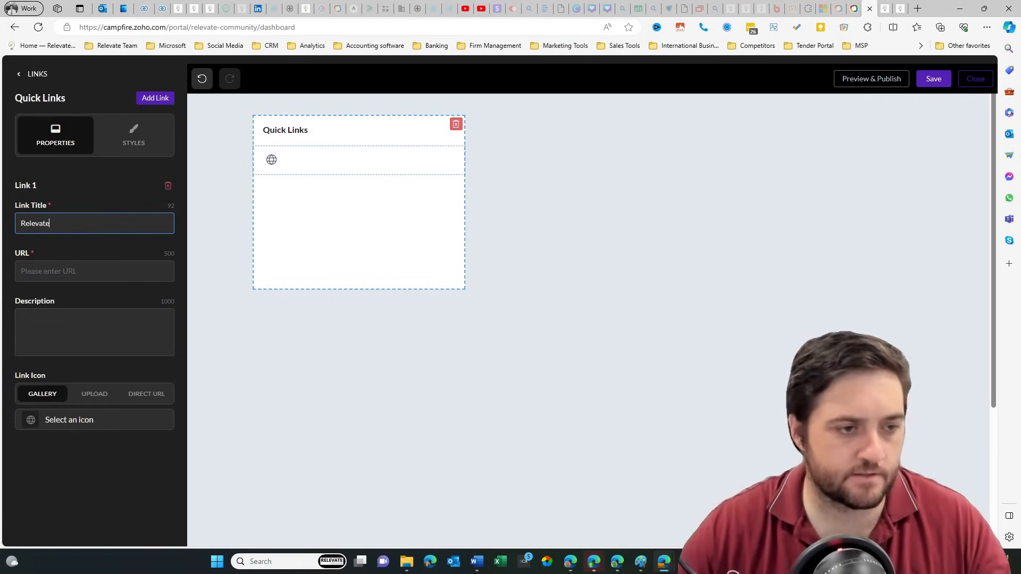
{"action": "left_click", "coordinate": [47, 270]}
{"action": "type", "text": "https://relevate.com.au"}
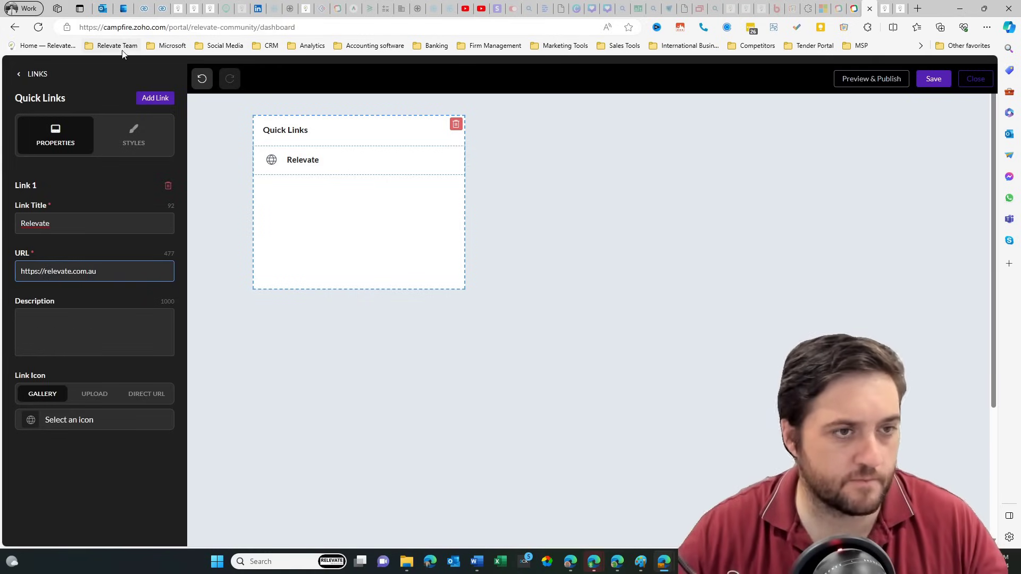
{"action": "left_click", "coordinate": [155, 98]}
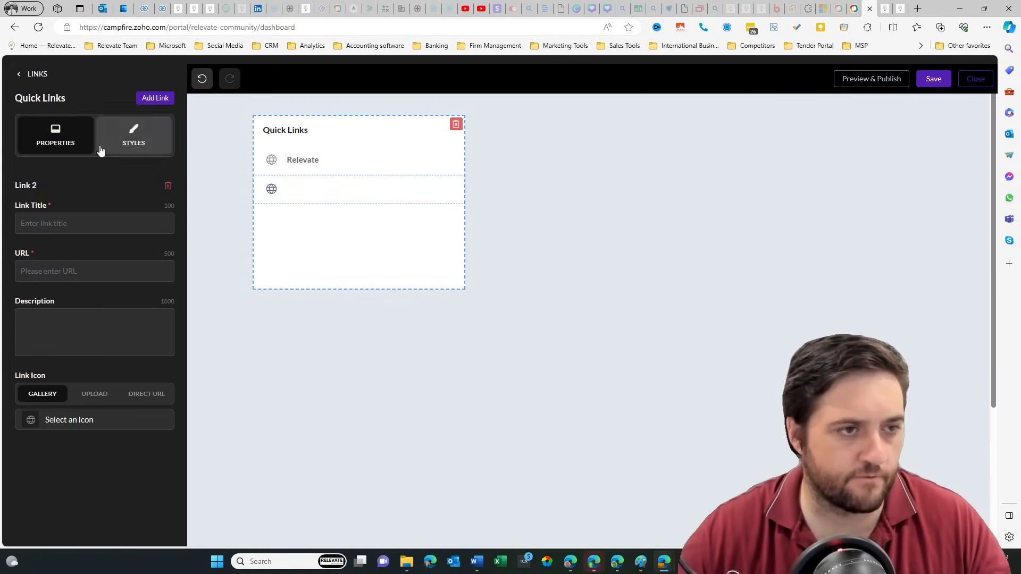
{"action": "left_click", "coordinate": [20, 75]}
{"action": "left_click", "coordinate": [20, 74]}
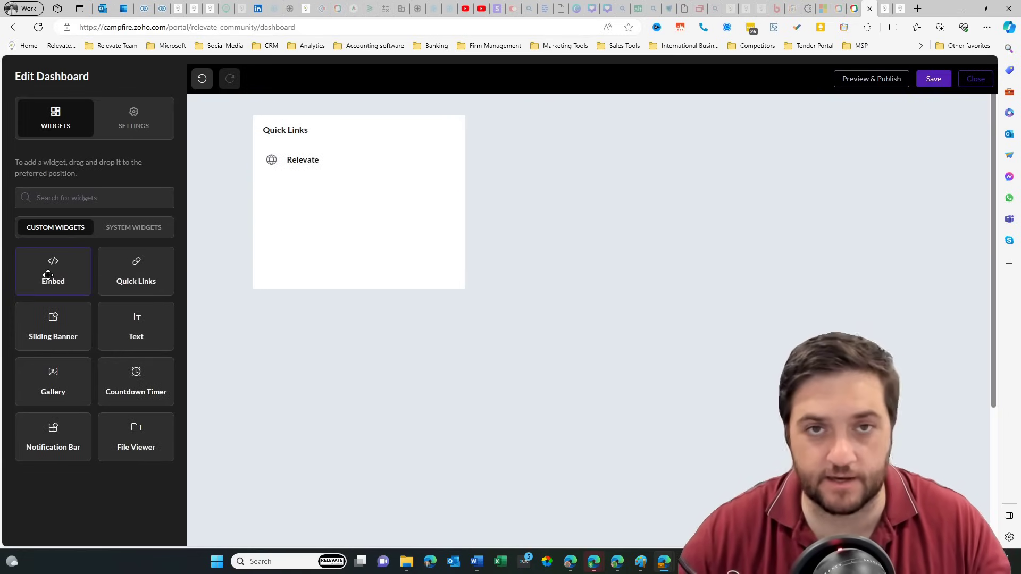
Step: Place a Text widget above Quick Links reading 'Hello world'
{"action": "left_click_drag", "start_coordinate": [136, 326], "coordinate": [551, 186]}
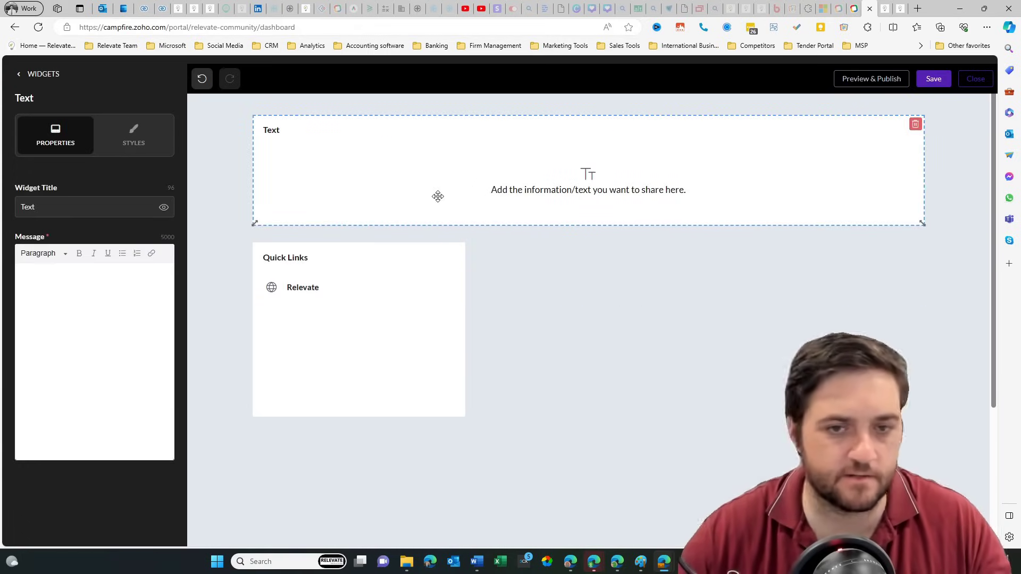
{"action": "left_click", "coordinate": [51, 276]}
{"action": "type", "text": "Hello world"}
{"action": "key", "text": "Escape"}
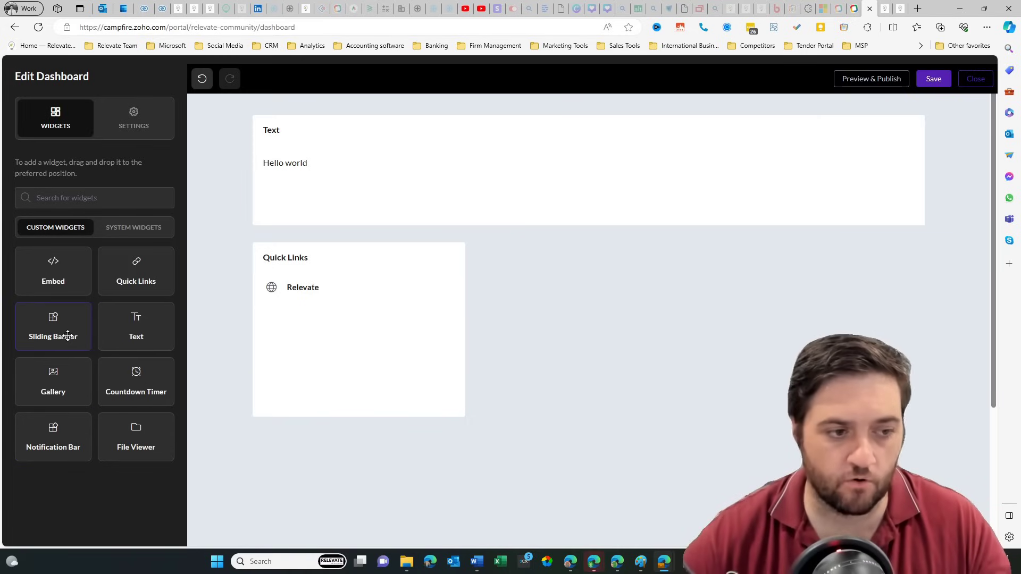
Step: Browse the event and manuals System Widgets, try Featured Manuals, then preview and publish the dashboard
{"action": "left_click", "coordinate": [156, 231]}
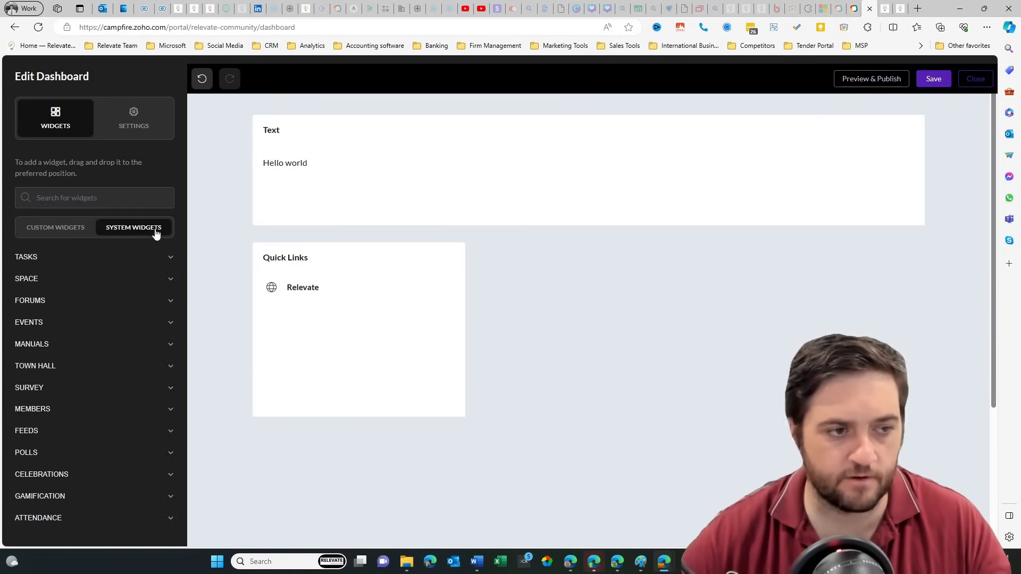
{"action": "scroll", "coordinate": [119, 301], "scroll_direction": "down", "scroll_amount": 1}
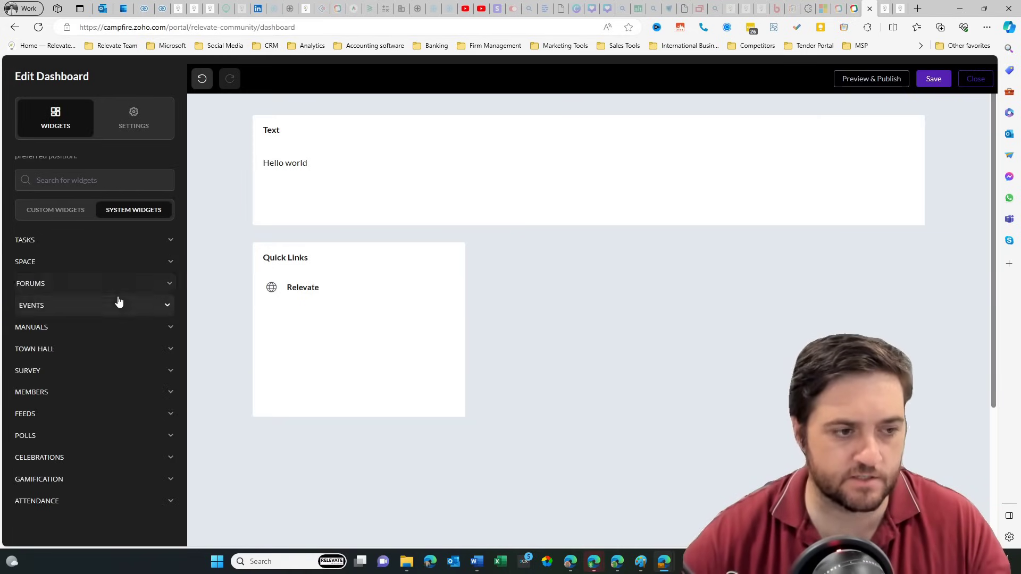
{"action": "left_click", "coordinate": [168, 308]}
{"action": "left_click", "coordinate": [170, 440]}
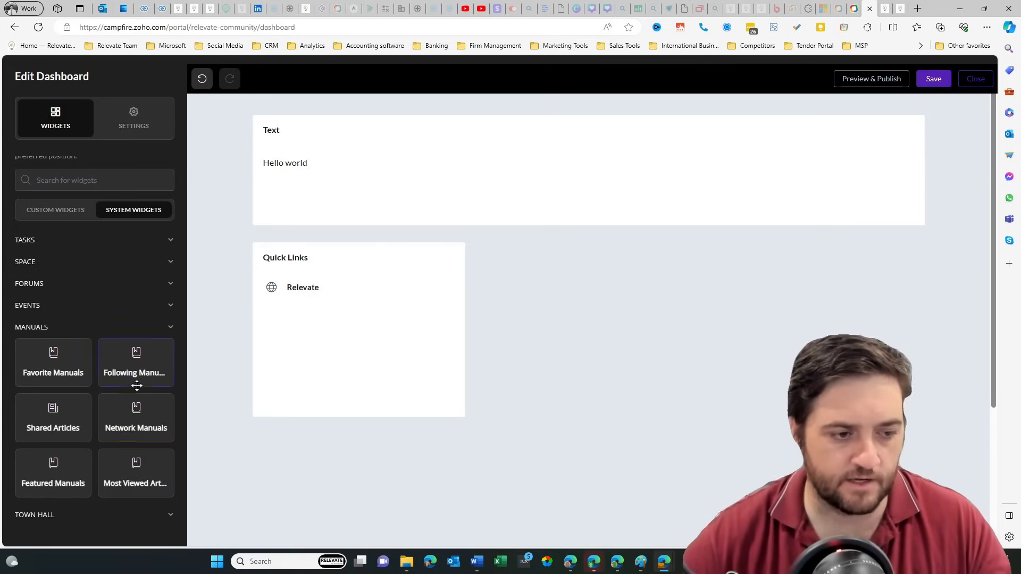
{"action": "scroll", "coordinate": [117, 362], "scroll_direction": "down", "scroll_amount": 2}
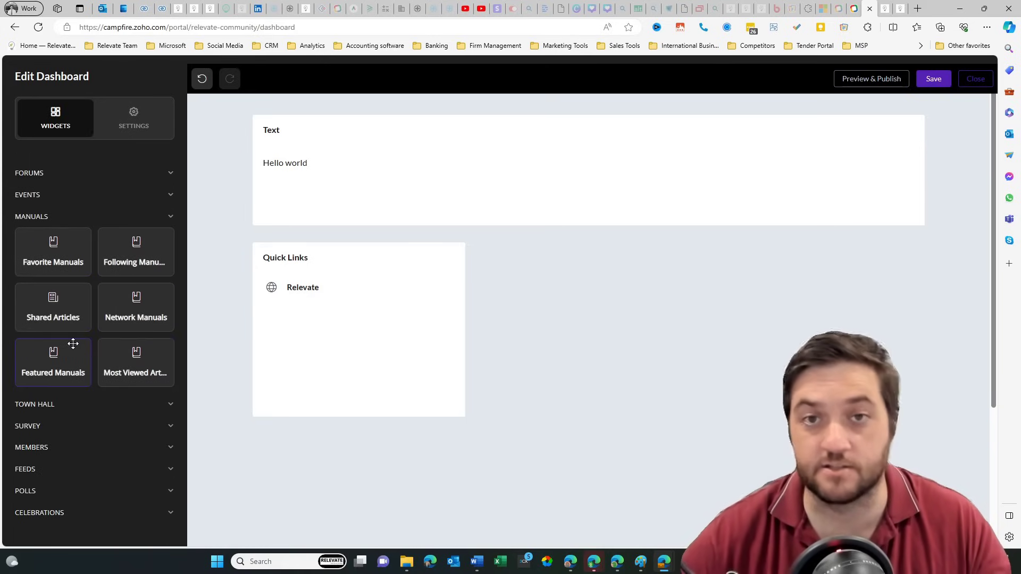
{"action": "left_click_drag", "start_coordinate": [73, 345], "coordinate": [825, 210]}
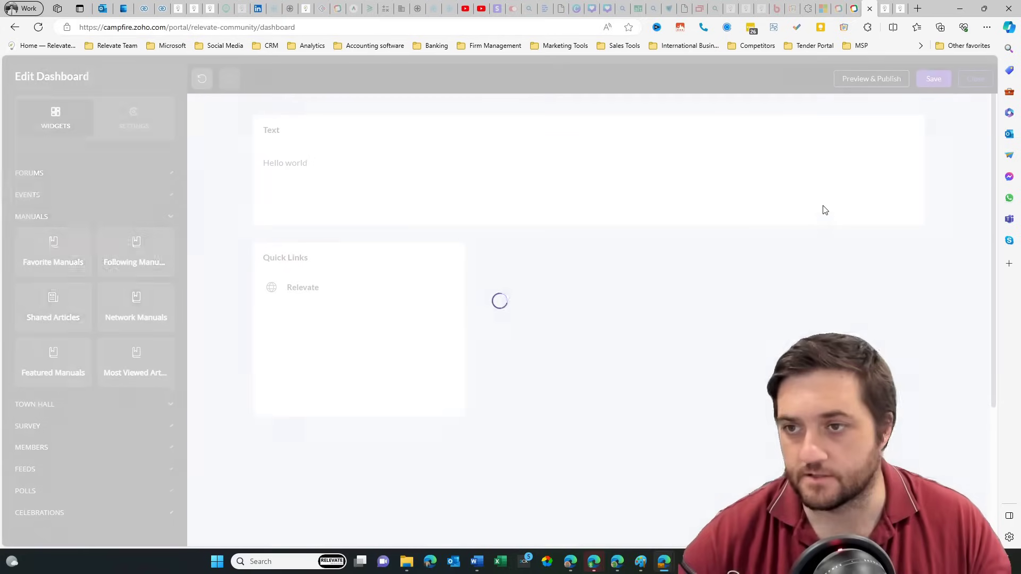
{"action": "left_click", "coordinate": [883, 82]}
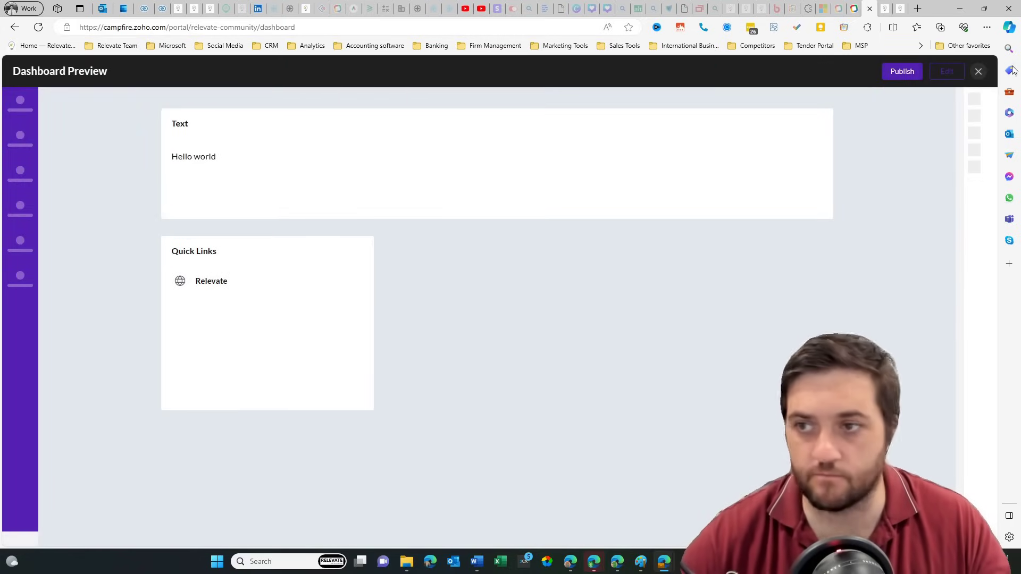
{"action": "left_click", "coordinate": [904, 73]}
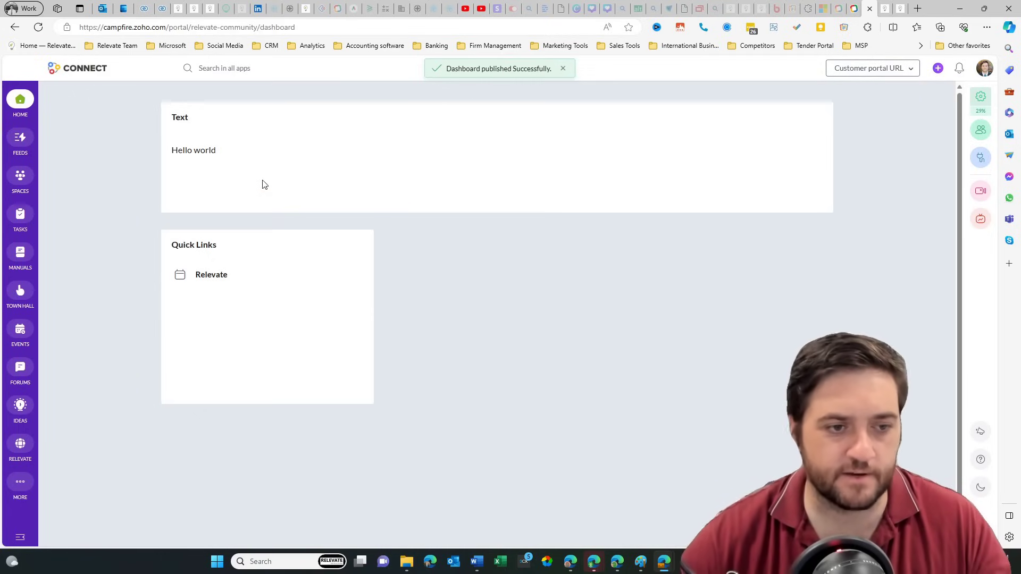
Step: In Feeds, start a new post reading 'Hello'
{"action": "left_click", "coordinate": [20, 139]}
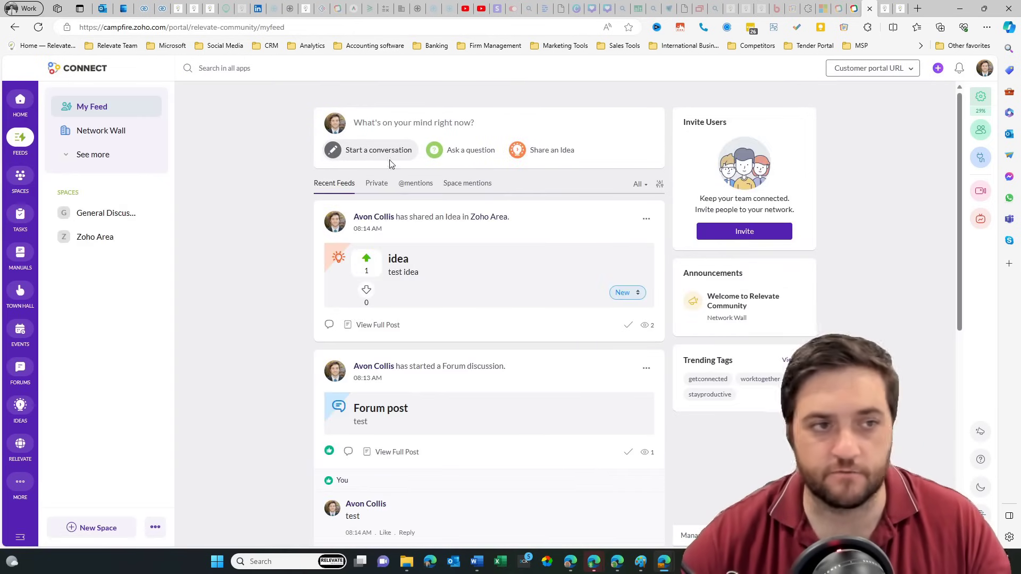
{"action": "left_click", "coordinate": [400, 125]}
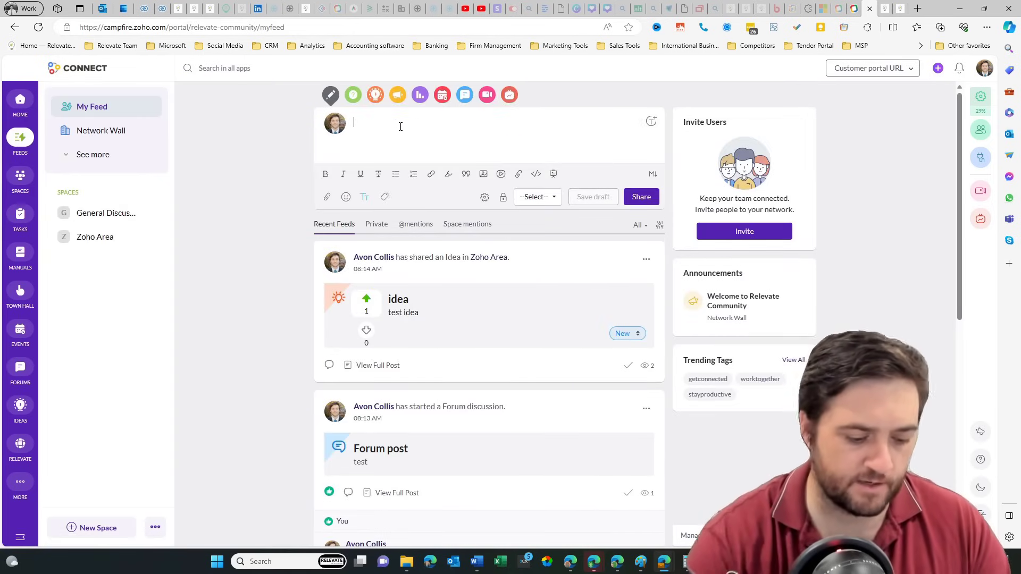
{"action": "type", "text": "Hello"}
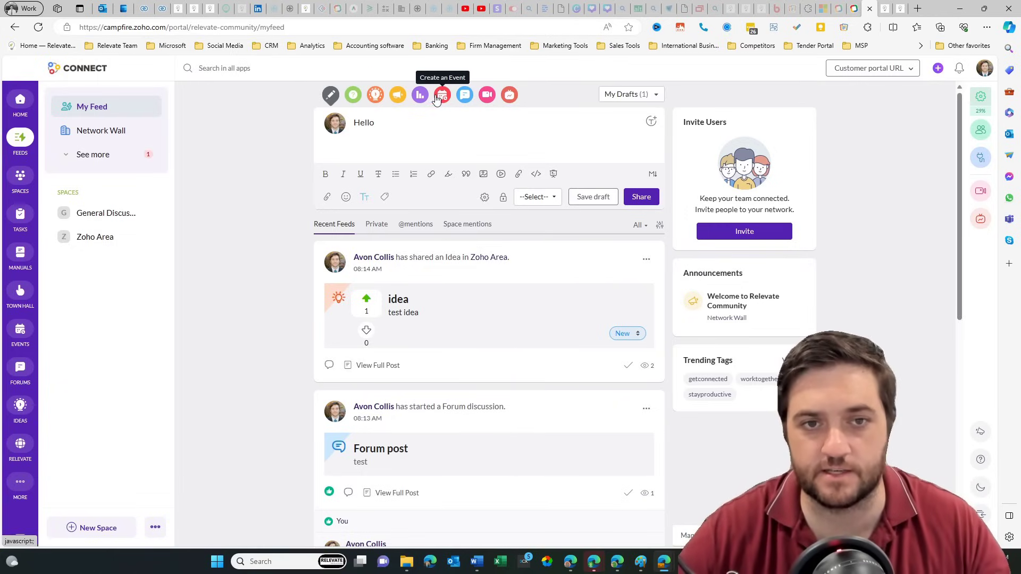
Step: Share the Hello post to the Network Wall and view it in full
{"action": "left_click", "coordinate": [545, 198]}
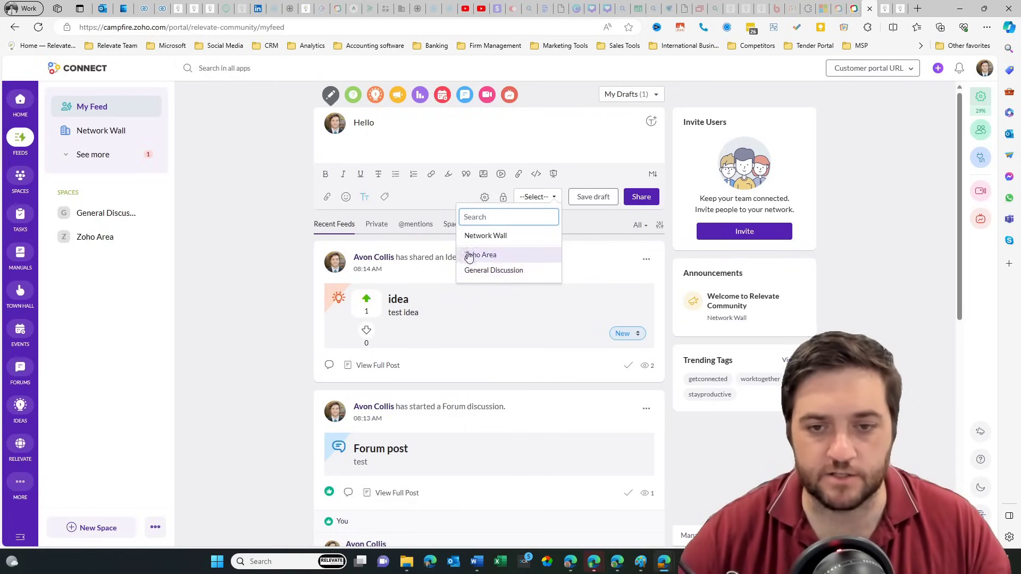
{"action": "left_click", "coordinate": [504, 198]}
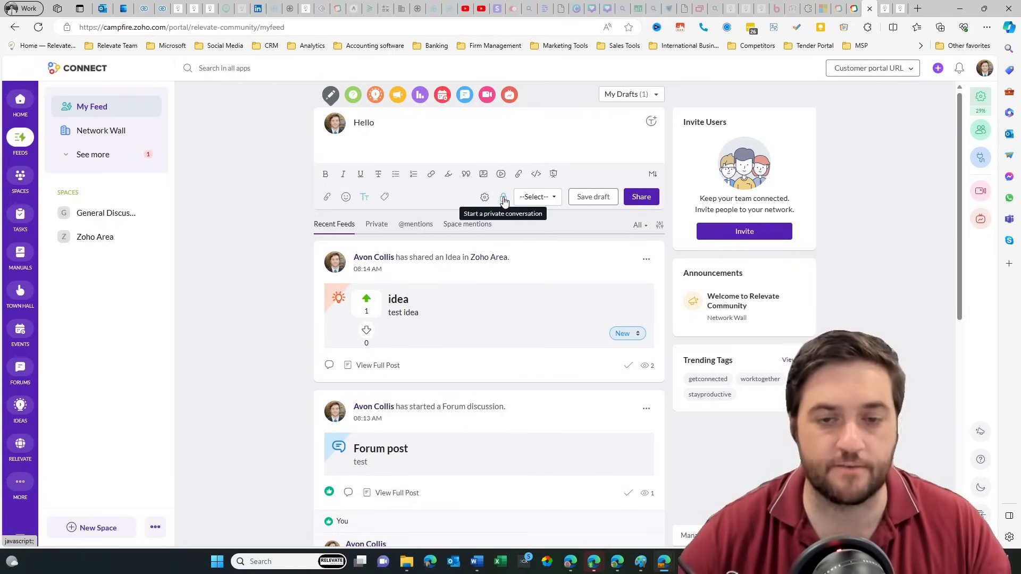
{"action": "left_click", "coordinate": [485, 197]}
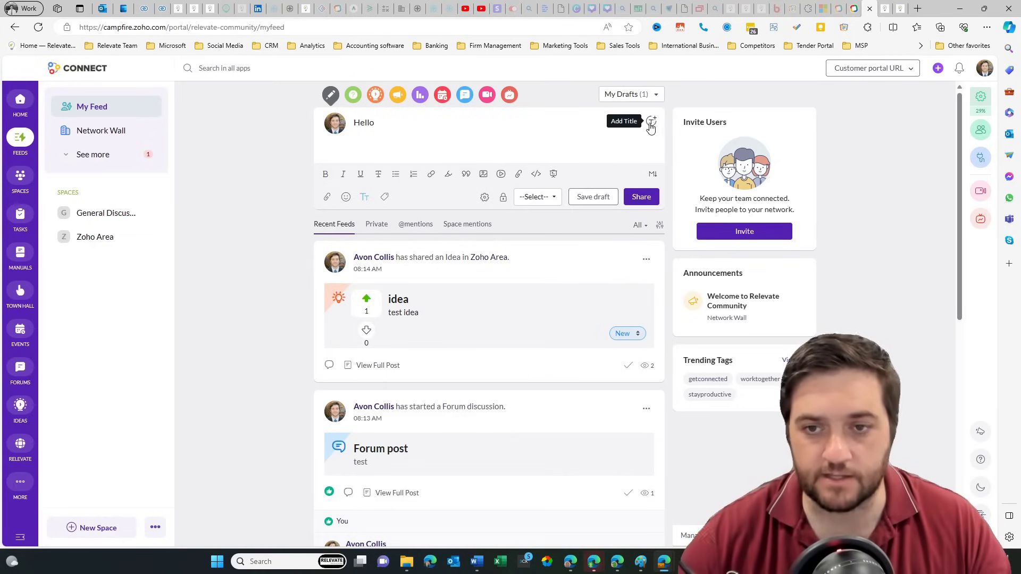
{"action": "left_click", "coordinate": [635, 201]}
{"action": "left_click", "coordinate": [487, 234]}
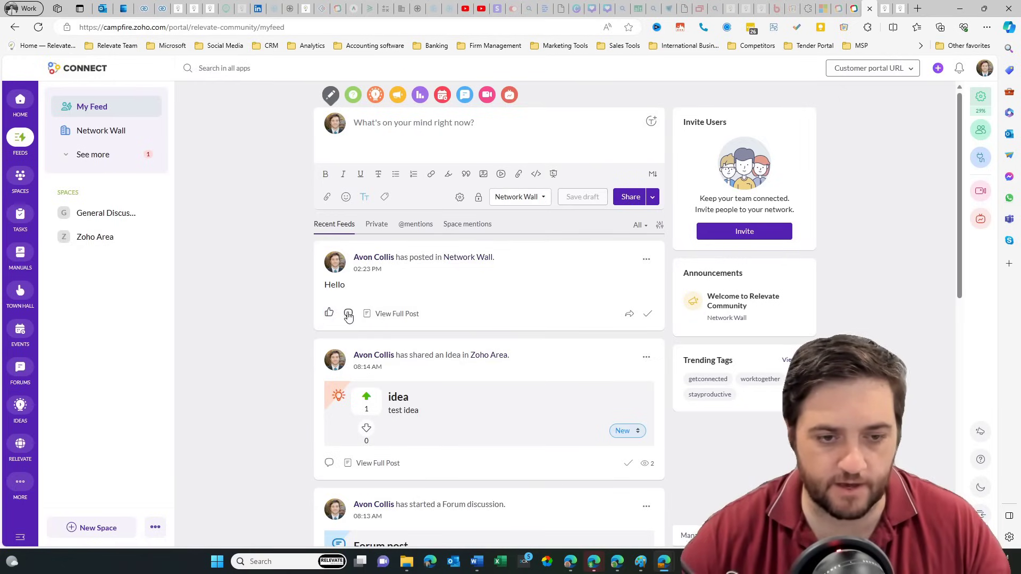
{"action": "left_click", "coordinate": [368, 313]}
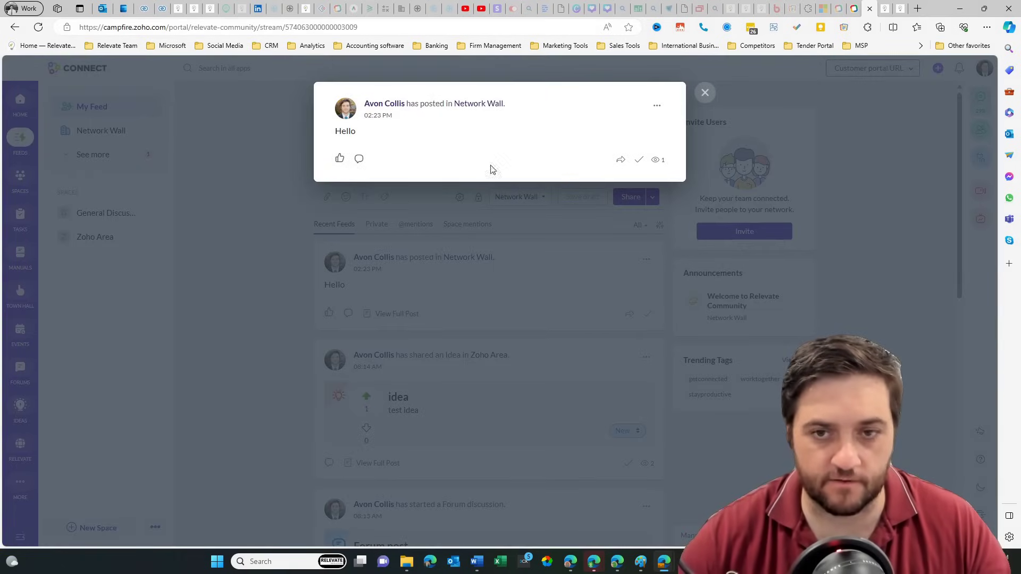
{"action": "left_click", "coordinate": [705, 93]}
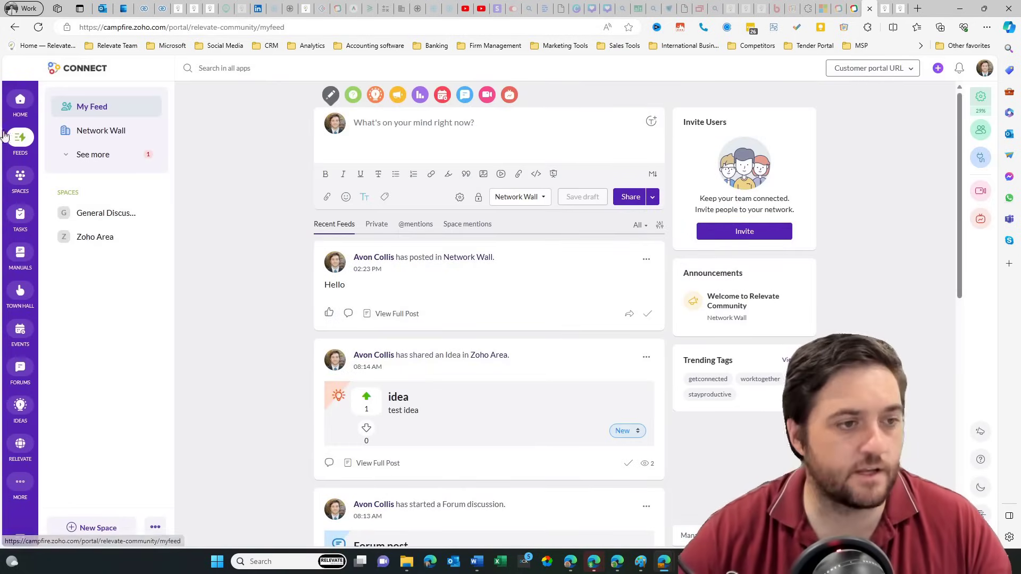
Step: Create a new manual named 'test' in the Zoho Area space
{"action": "left_click", "coordinate": [20, 179]}
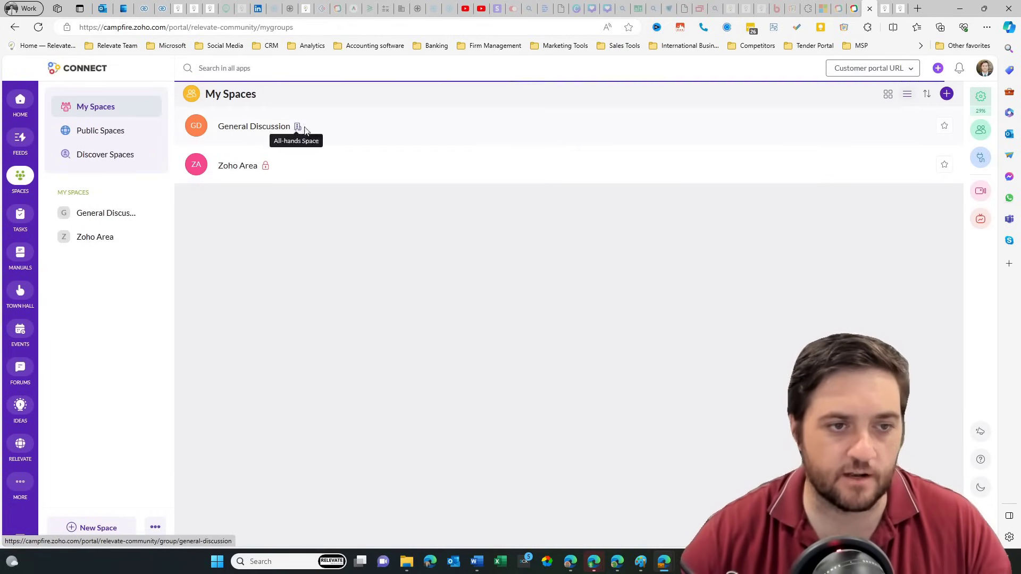
{"action": "left_click", "coordinate": [228, 168]}
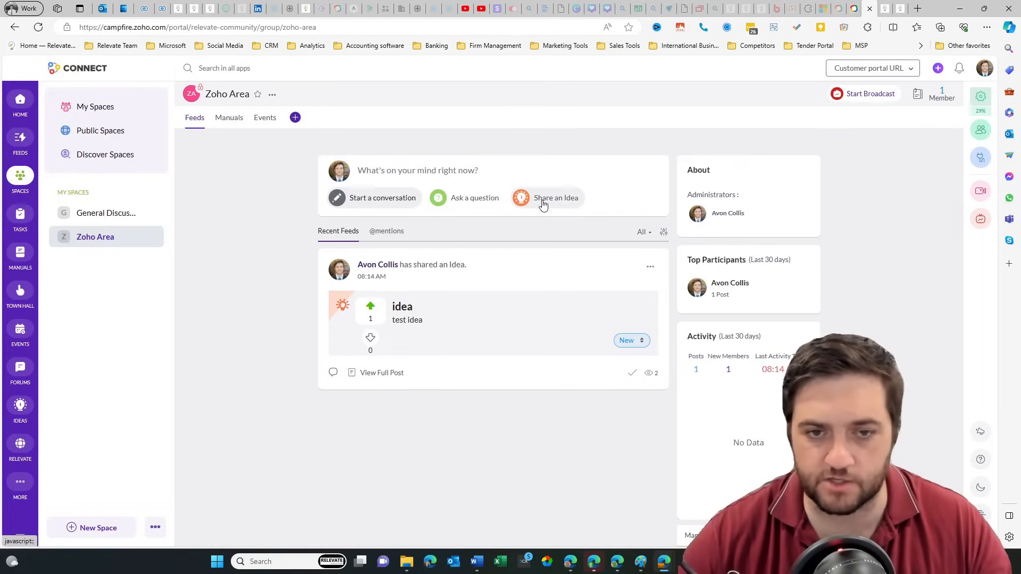
{"action": "left_click", "coordinate": [228, 118]}
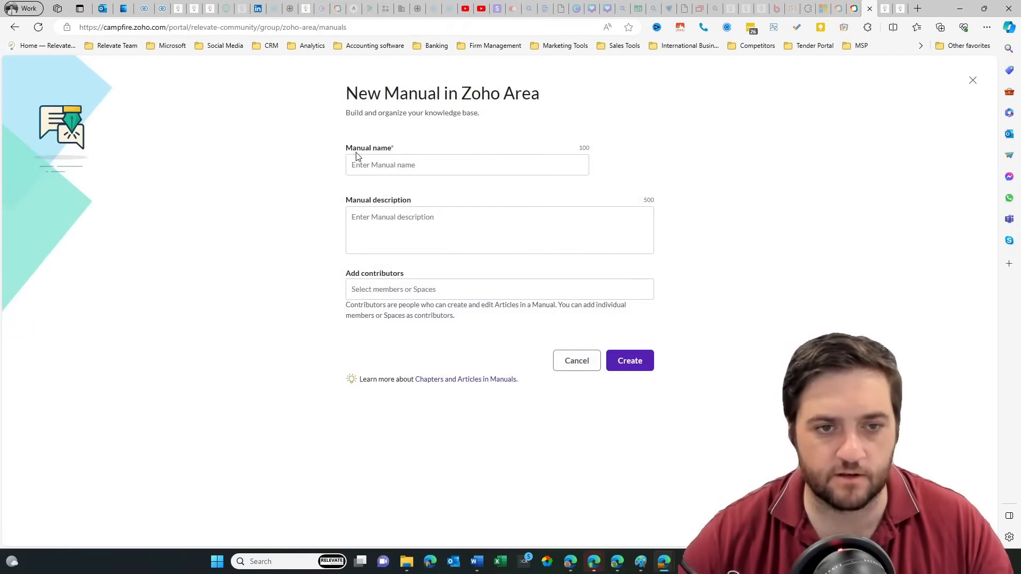
{"action": "left_click", "coordinate": [357, 163]}
{"action": "type", "text": "test"}
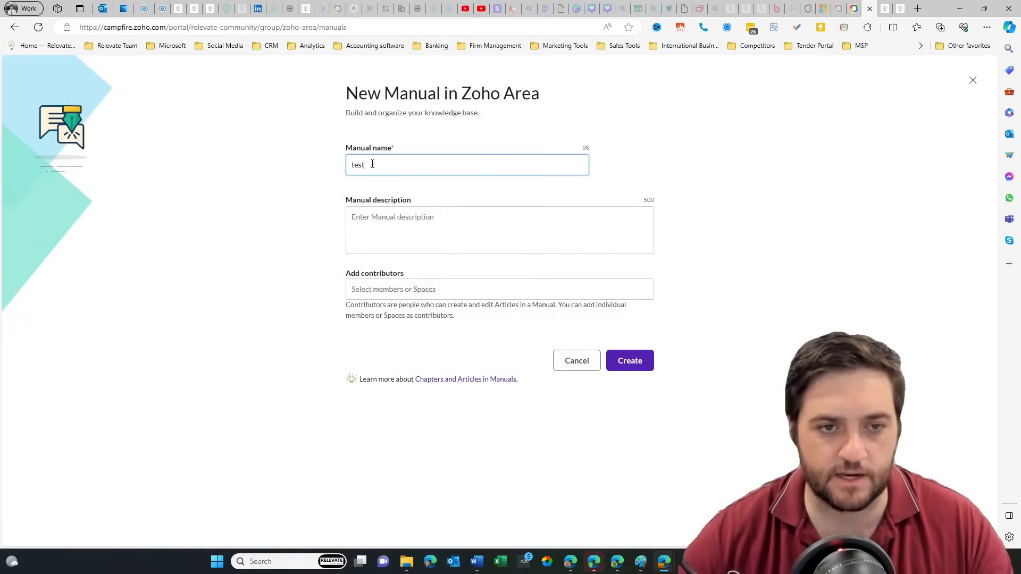
{"action": "left_click", "coordinate": [640, 366]}
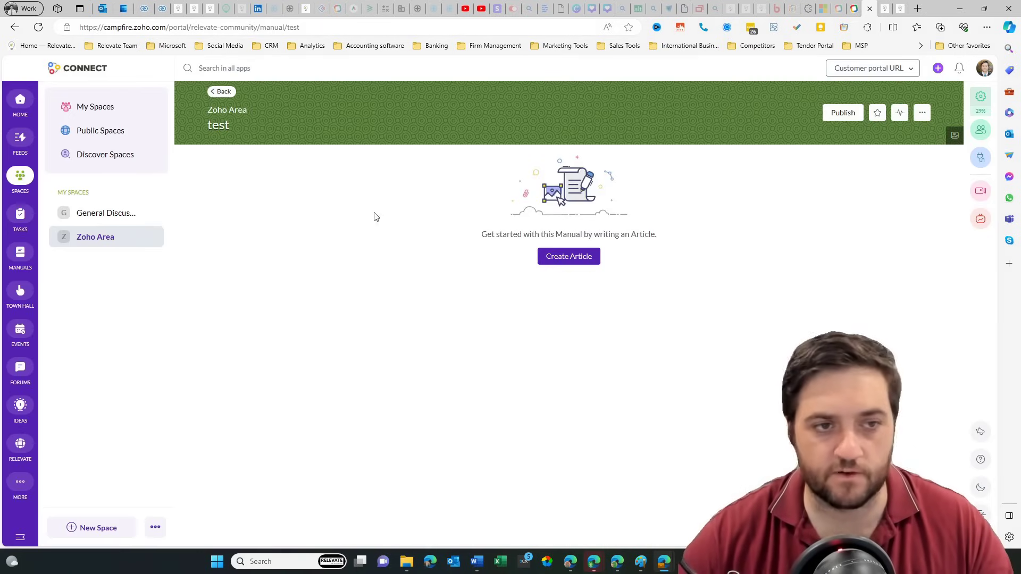
Step: Publish an article with the text 'test', then publish the whole manual
{"action": "left_click", "coordinate": [581, 265]}
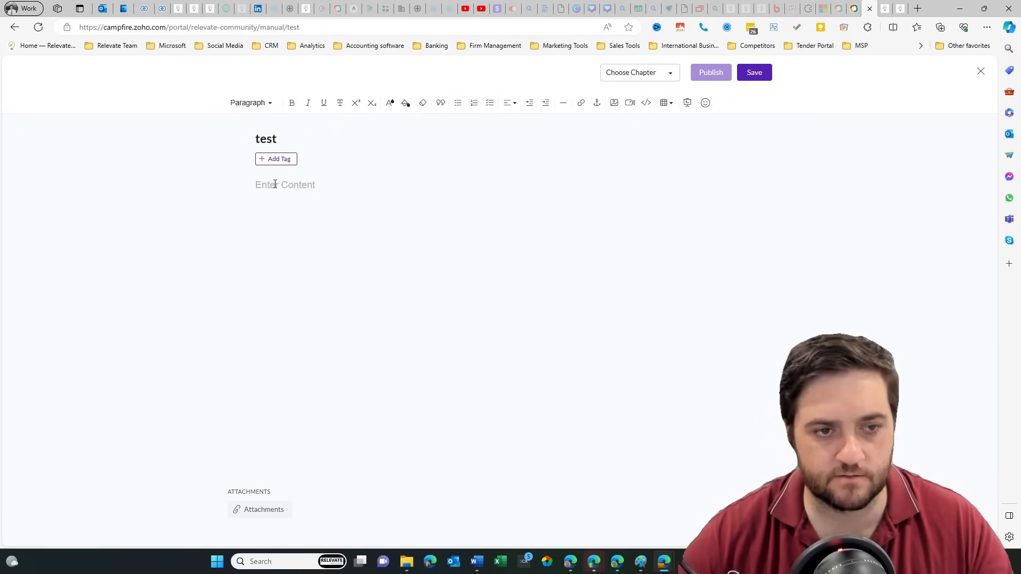
{"action": "type", "text": "test"}
{"action": "left_click", "coordinate": [711, 72]}
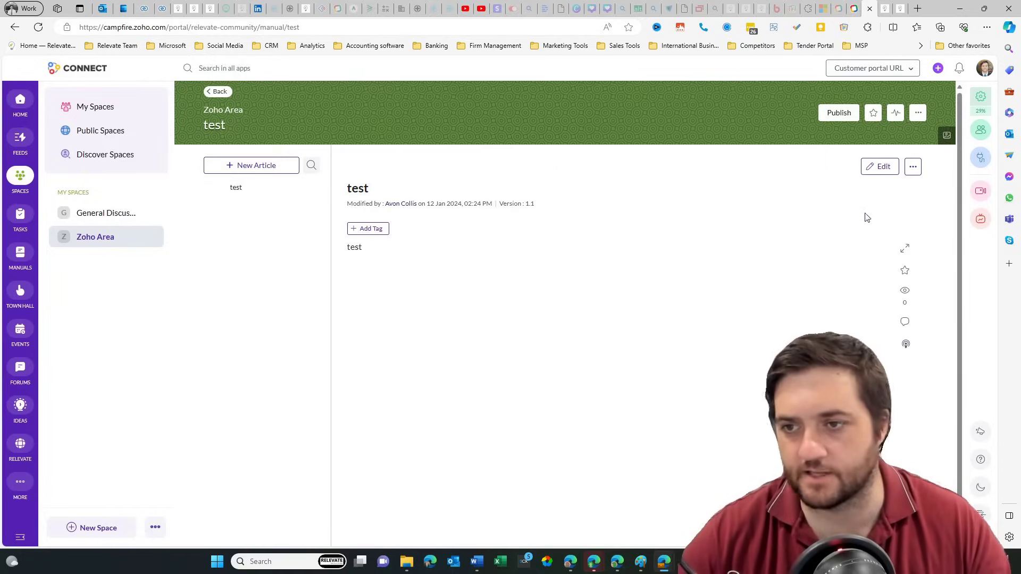
{"action": "left_click", "coordinate": [841, 113]}
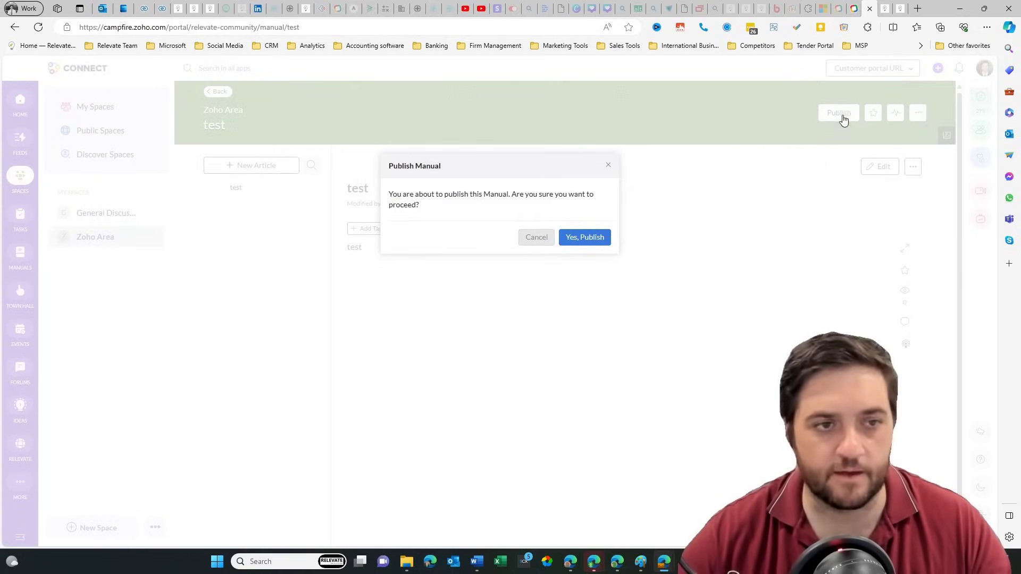
{"action": "left_click", "coordinate": [587, 240]}
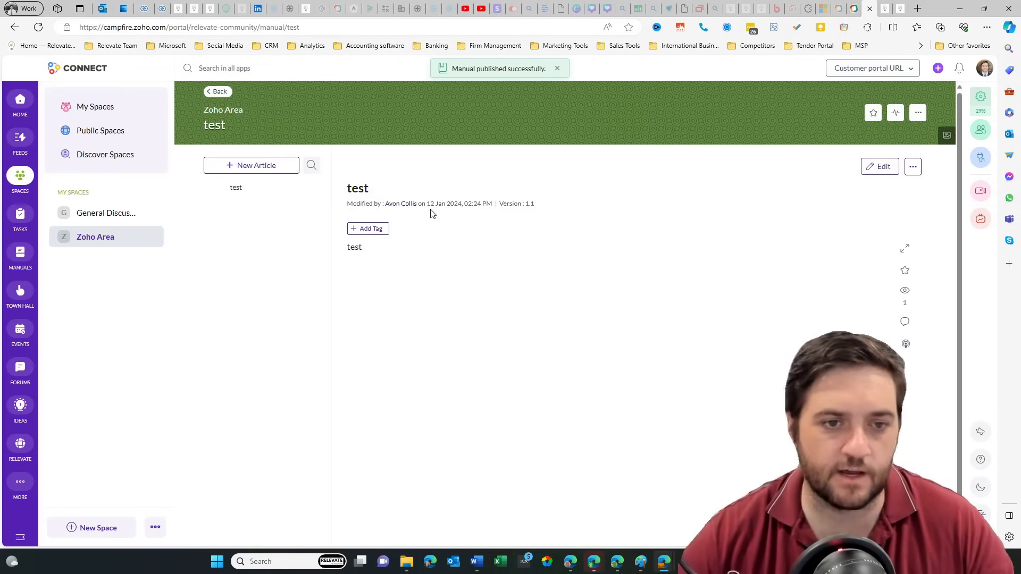
Step: Open and close the portal search, then check the article's options list
{"action": "left_click", "coordinate": [246, 68]}
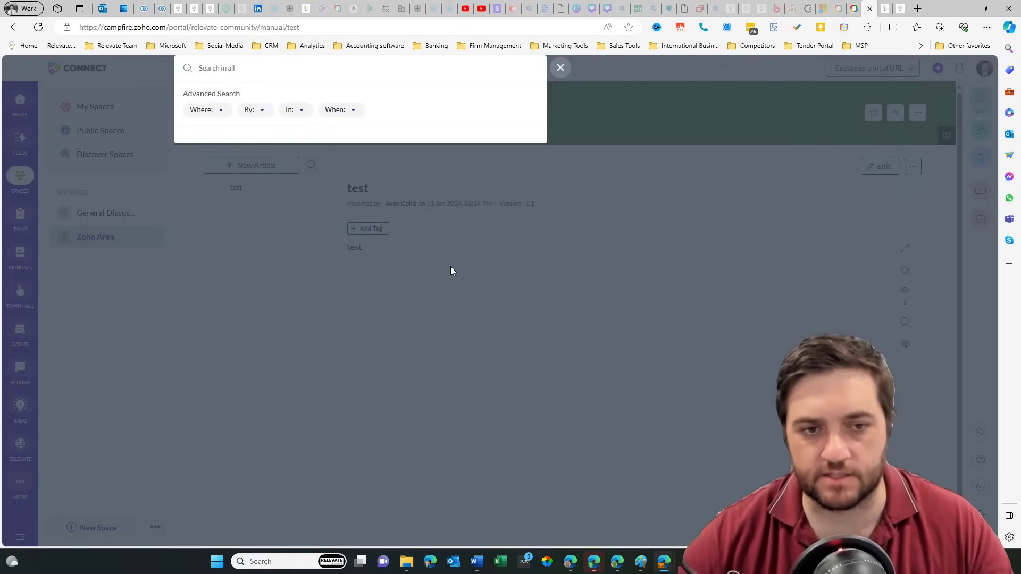
{"action": "left_click", "coordinate": [774, 168]}
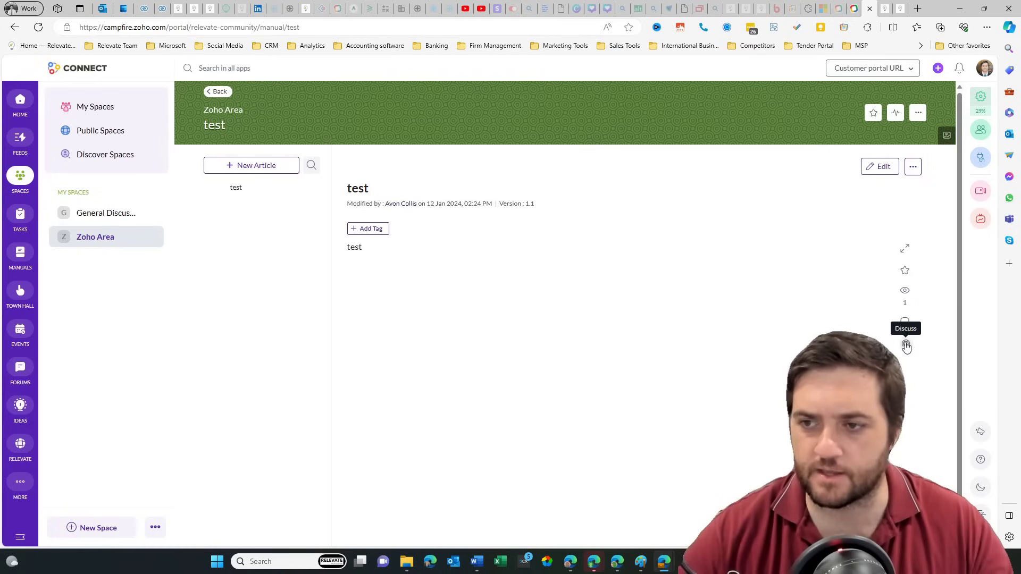
{"action": "left_click", "coordinate": [914, 168]}
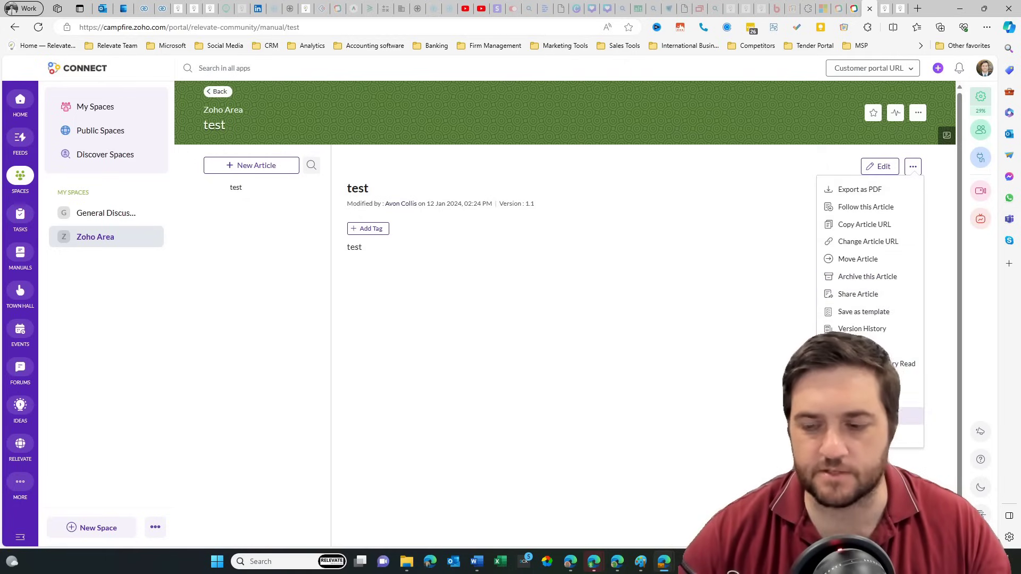
{"action": "left_click", "coordinate": [913, 167]}
Step: Open Sample Board under Tasks and scroll through its Task, Board and Manage cards
{"action": "left_click", "coordinate": [21, 215]}
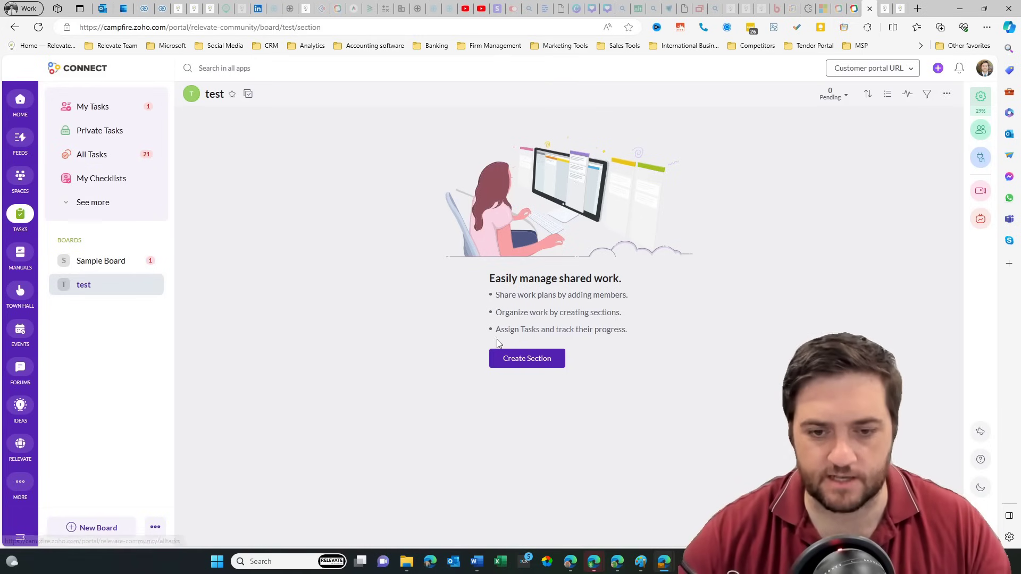
{"action": "left_click", "coordinate": [96, 263]}
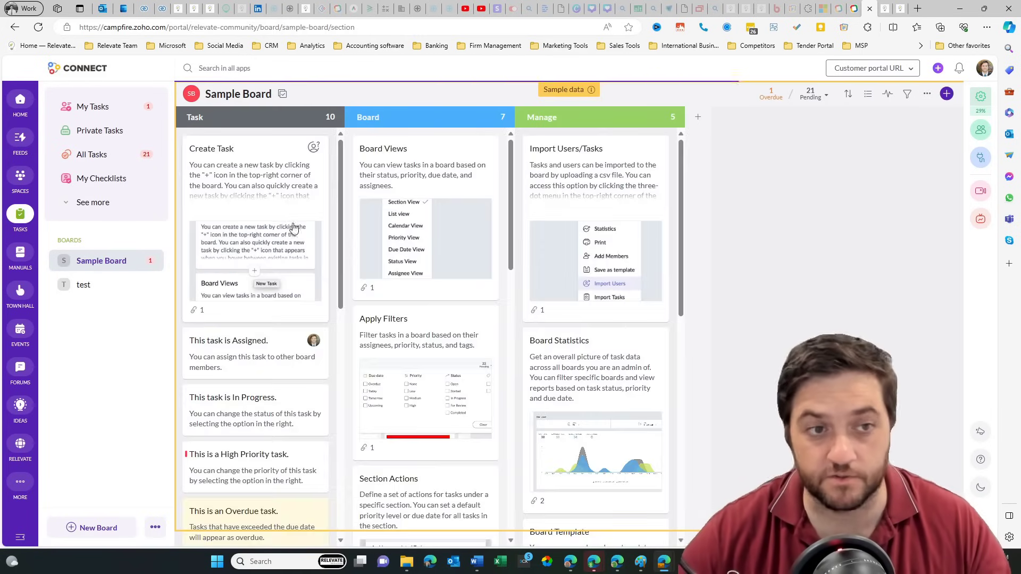
{"action": "scroll", "coordinate": [425, 298], "scroll_direction": "down", "scroll_amount": 5}
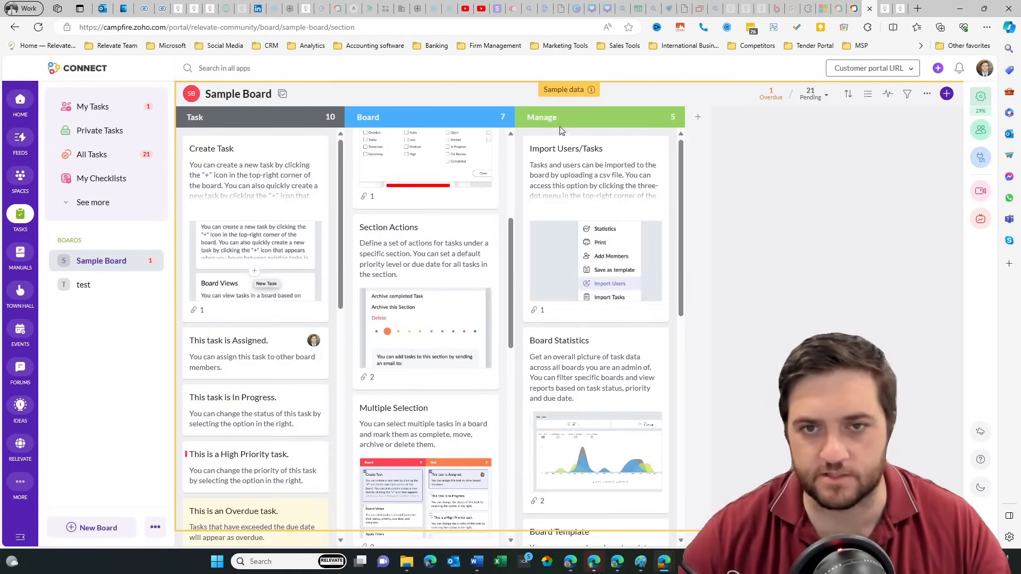
{"action": "scroll", "coordinate": [235, 251], "scroll_direction": "down", "scroll_amount": 10}
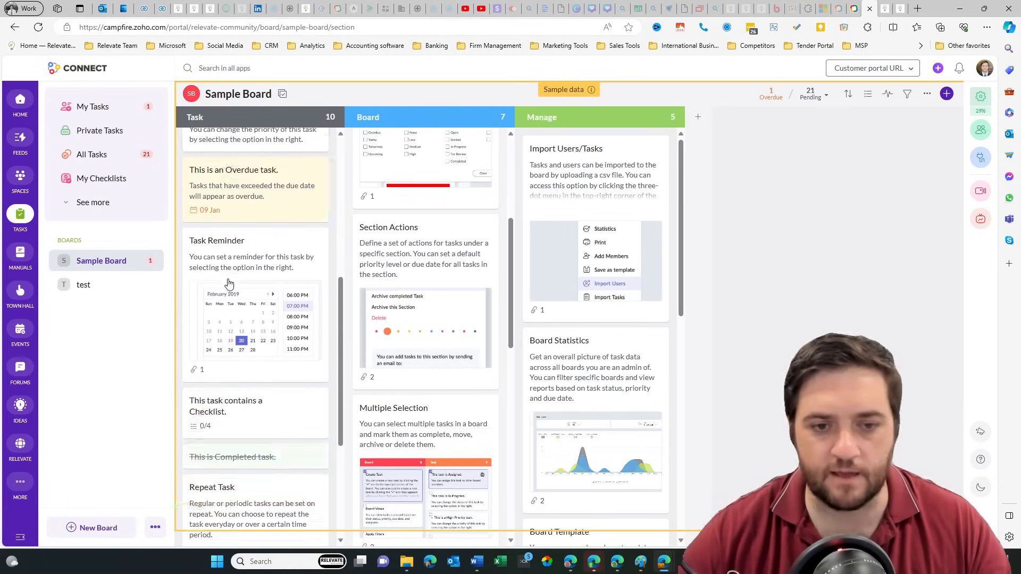
{"action": "scroll", "coordinate": [579, 266], "scroll_direction": "down", "scroll_amount": 5}
{"action": "scroll", "coordinate": [578, 266], "scroll_direction": "down", "scroll_amount": 1}
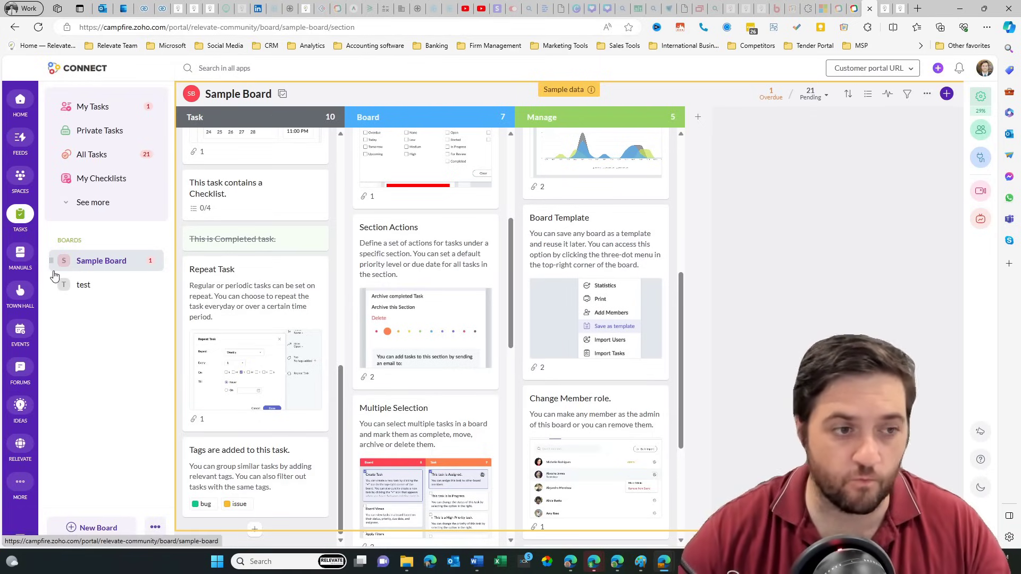
Step: Preview the Create Town Hall form without saving, then open the January 2024 Events calendar
{"action": "left_click", "coordinate": [20, 293]}
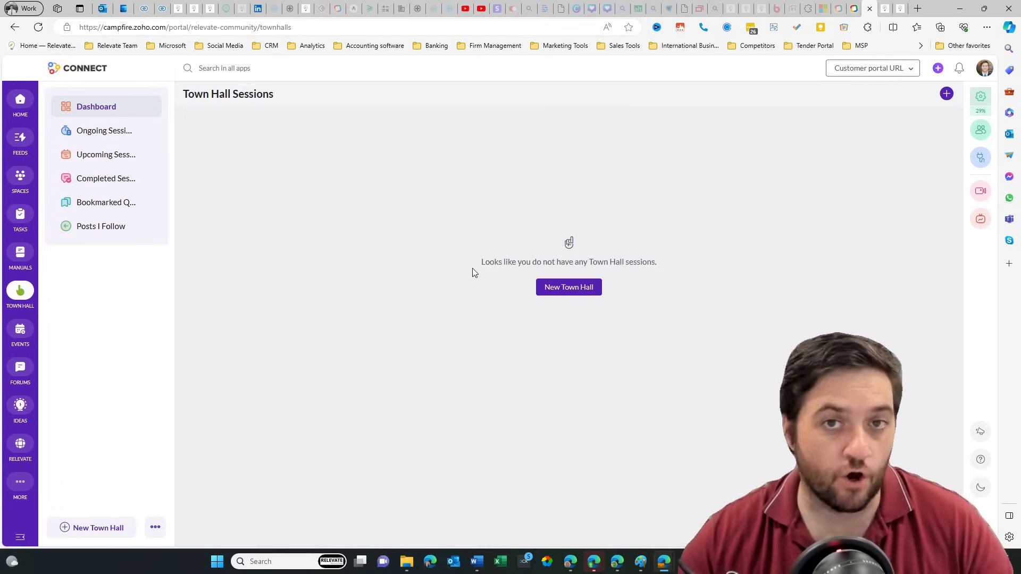
{"action": "left_click", "coordinate": [567, 289]}
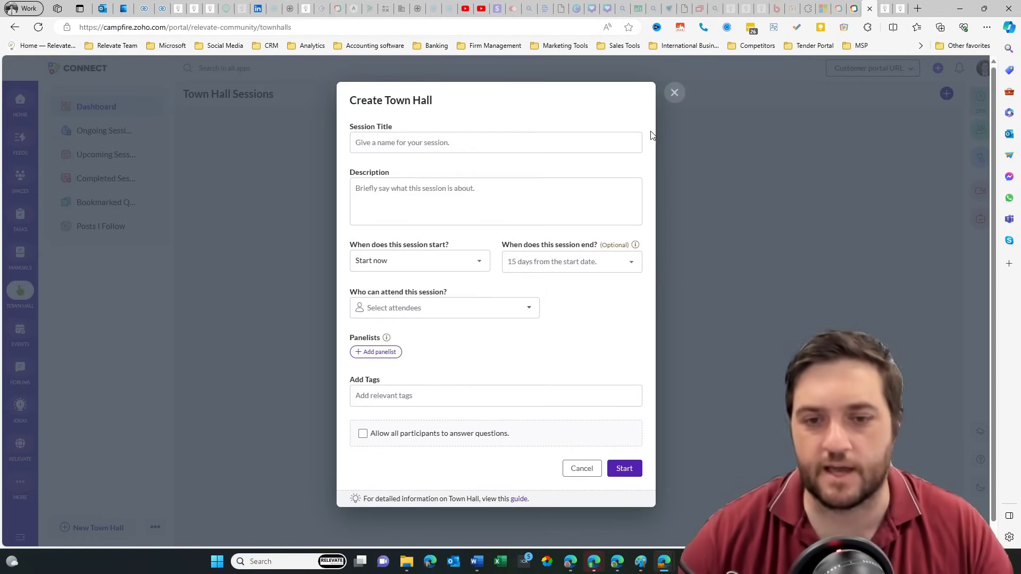
{"action": "left_click", "coordinate": [121, 140]}
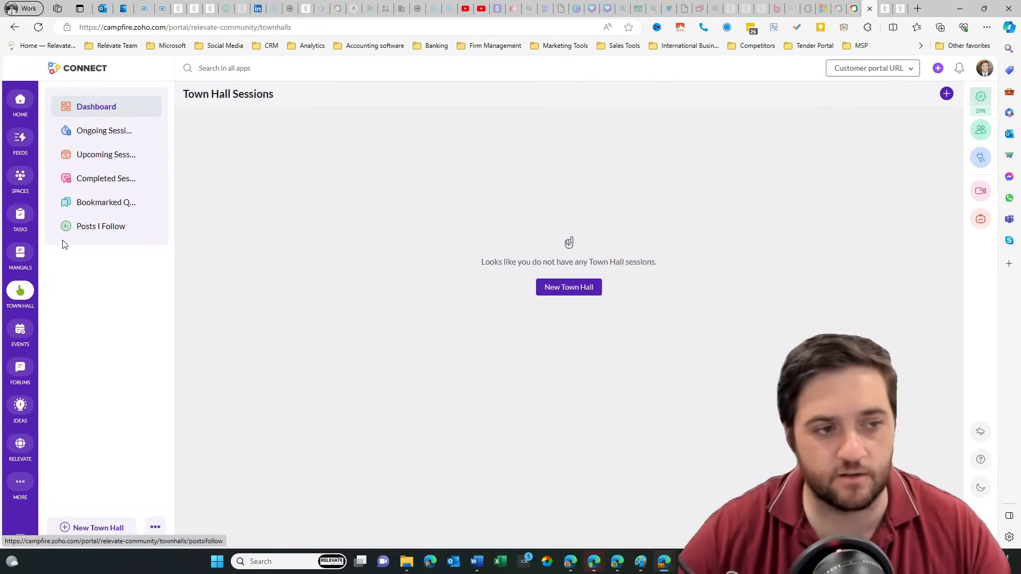
{"action": "left_click", "coordinate": [21, 331]}
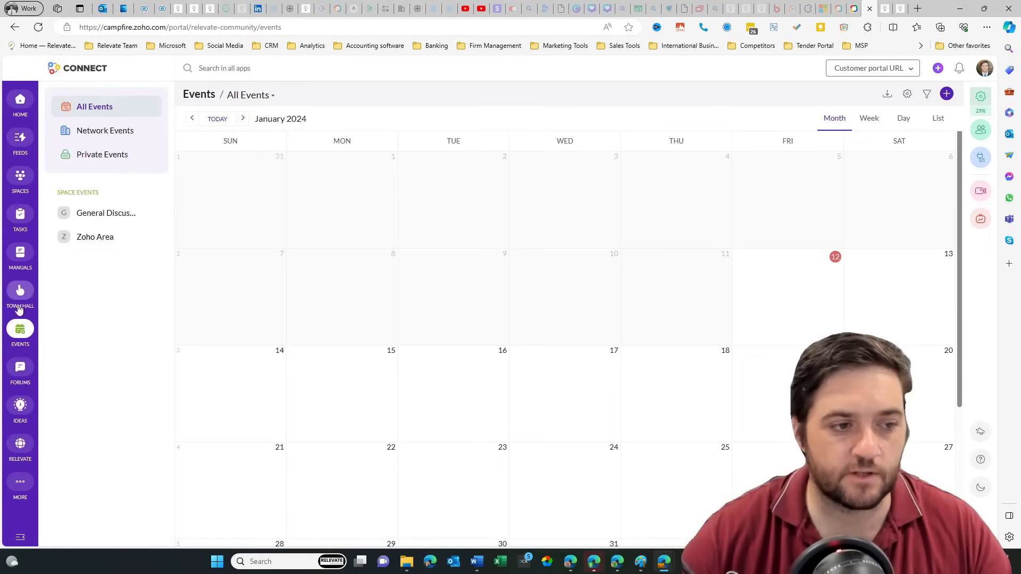
Step: Look over the new Event form without saving it, then go to the Forums dashboard
{"action": "scroll", "coordinate": [579, 180], "scroll_direction": "down", "scroll_amount": 2}
{"action": "left_click", "coordinate": [947, 94]}
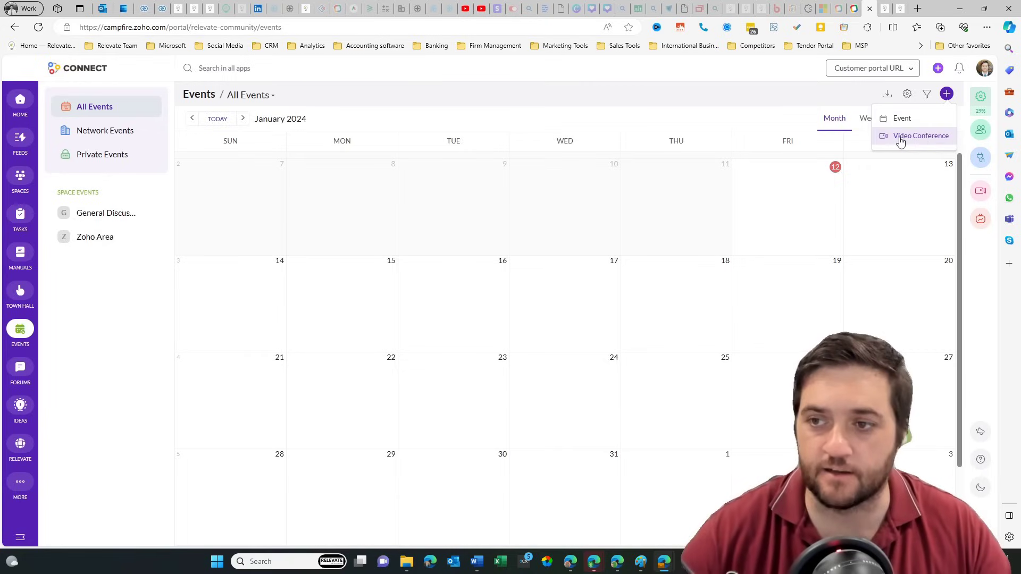
{"action": "left_click", "coordinate": [903, 118]}
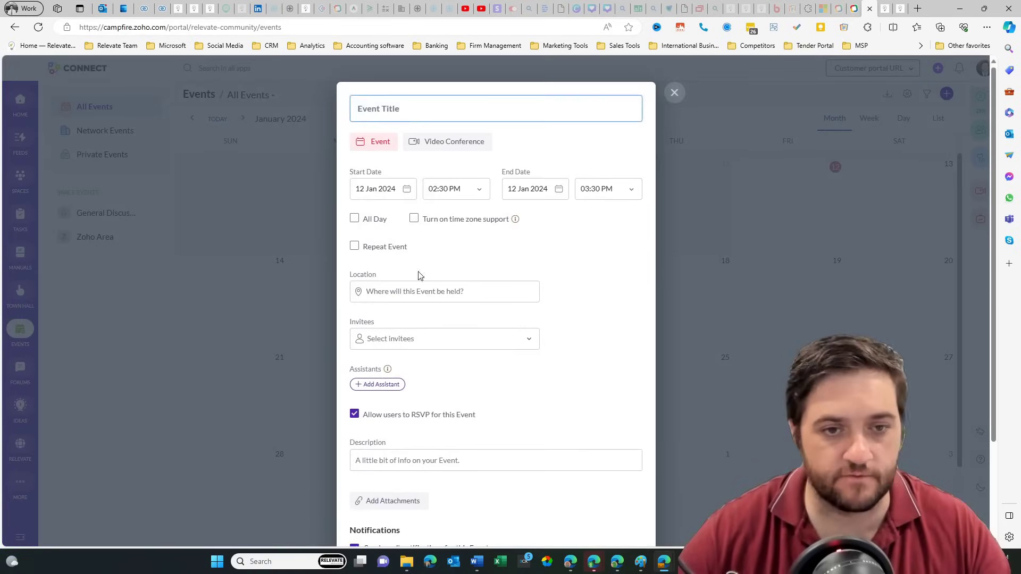
{"action": "scroll", "coordinate": [432, 297], "scroll_direction": "down", "scroll_amount": 2}
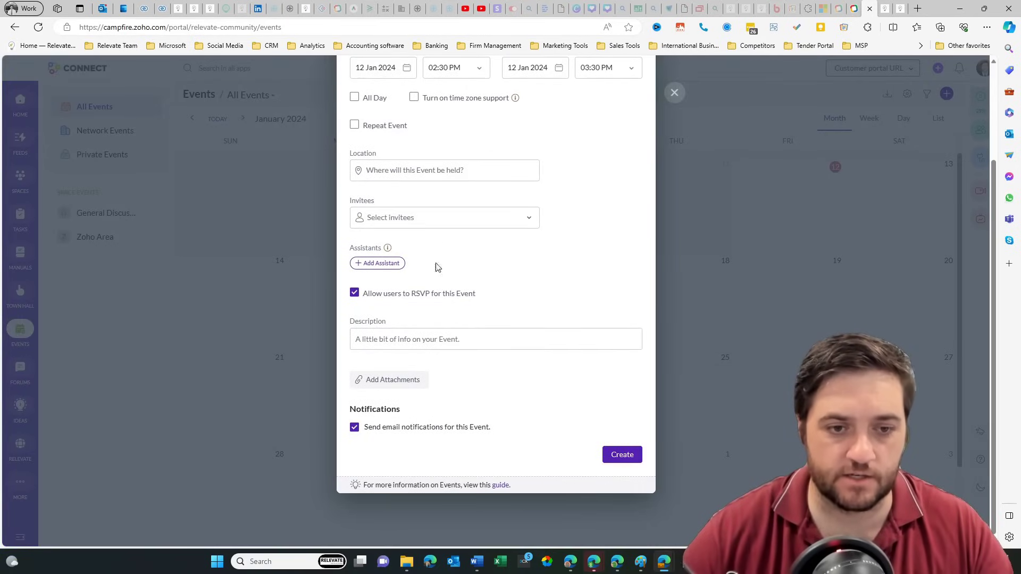
{"action": "scroll", "coordinate": [426, 303], "scroll_direction": "up", "scroll_amount": 2}
{"action": "left_click", "coordinate": [837, 95]}
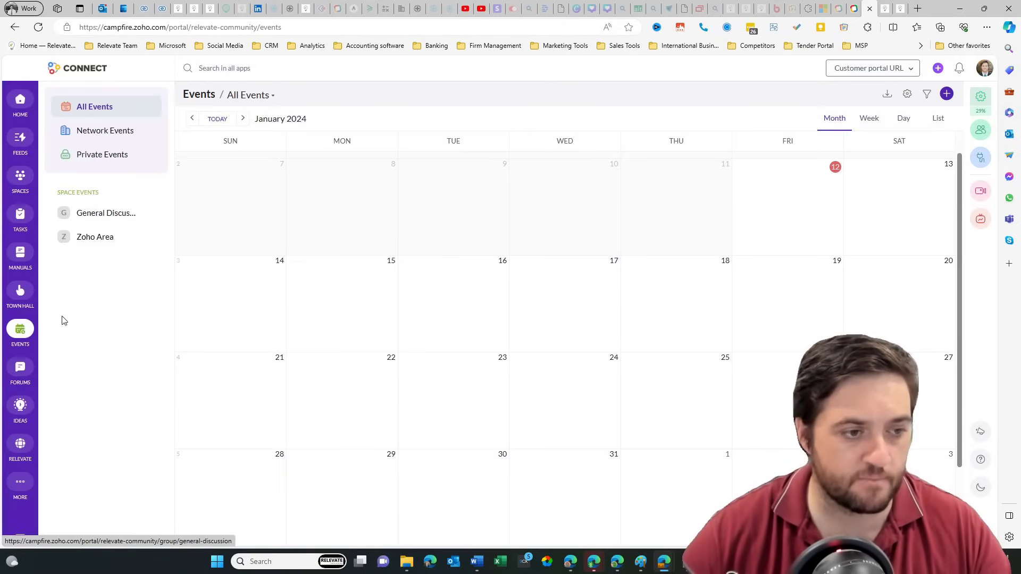
{"action": "left_click", "coordinate": [20, 370]}
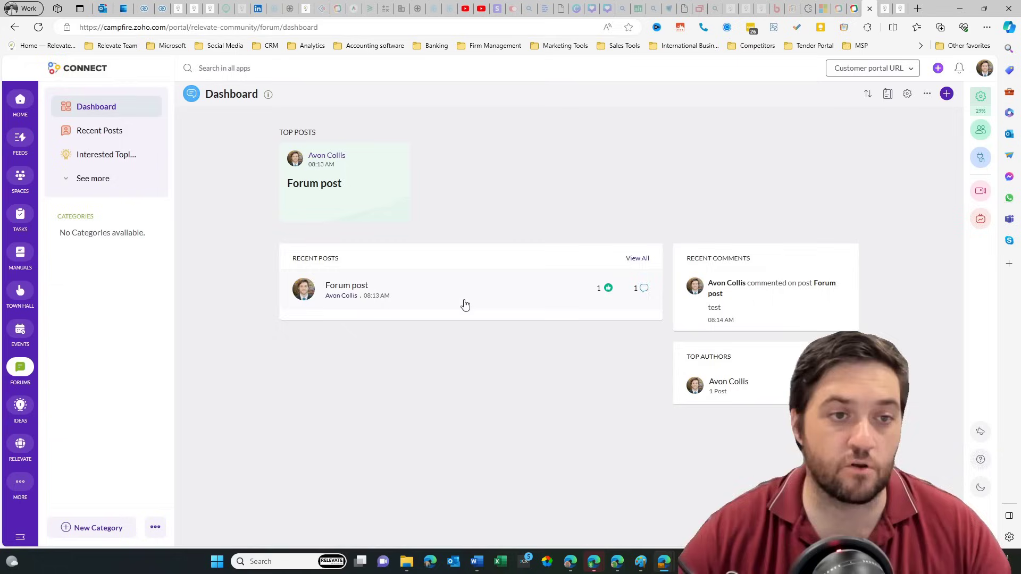
Step: Review the Moderation option in the forum settings and close them
{"action": "left_click", "coordinate": [908, 95]}
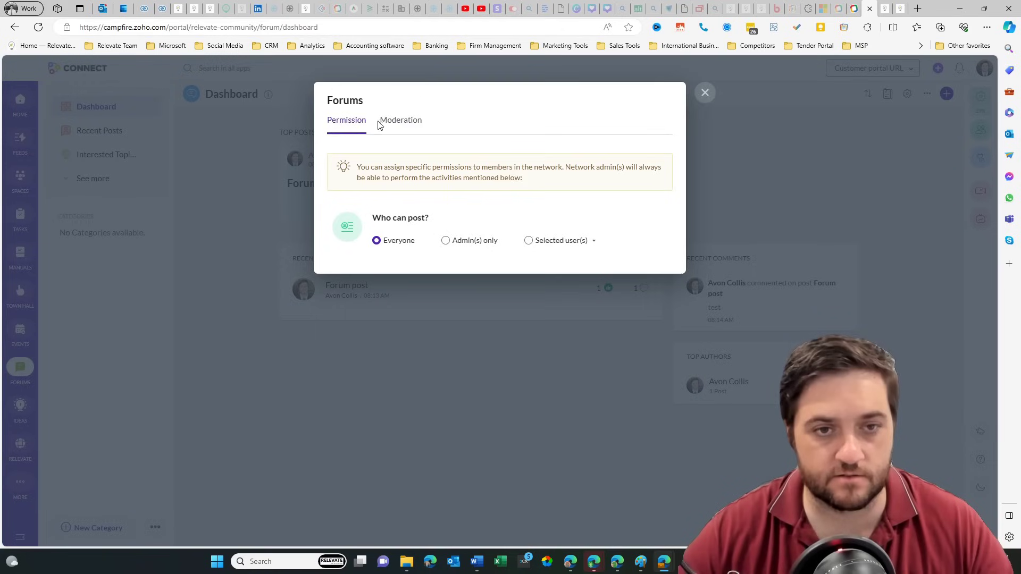
{"action": "left_click", "coordinate": [400, 120]}
{"action": "left_click", "coordinate": [705, 93]}
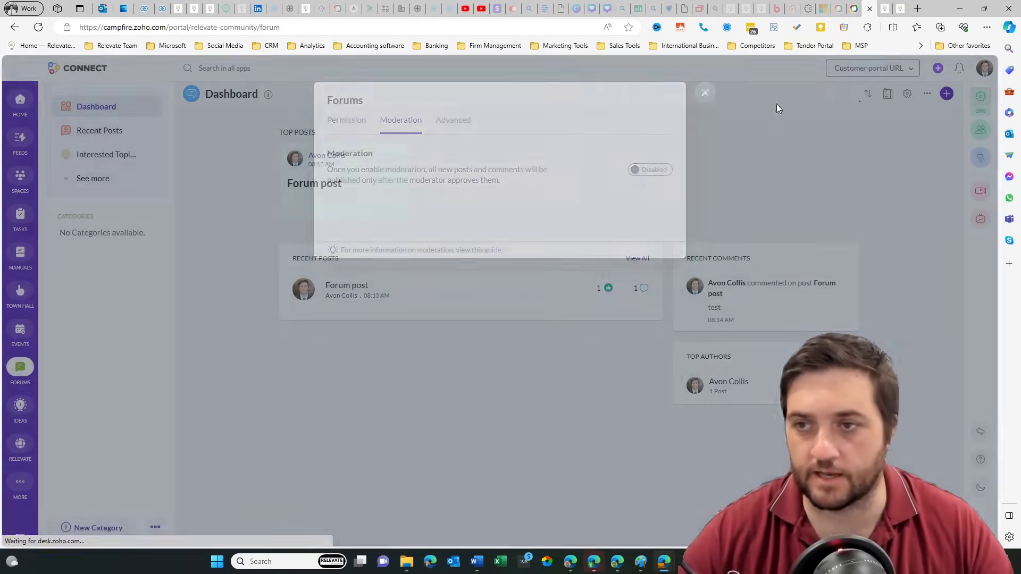
Step: Publish a forum post titled 'test', like it, and go to Ideas
{"action": "left_click", "coordinate": [947, 94]}
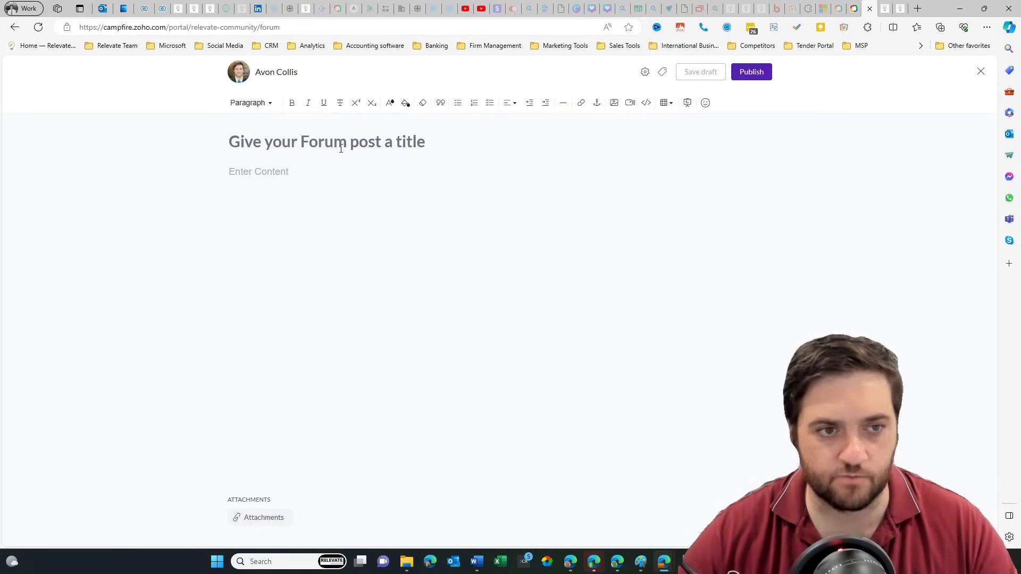
{"action": "left_click", "coordinate": [341, 149]}
{"action": "type", "text": "test"}
{"action": "left_click", "coordinate": [276, 169]}
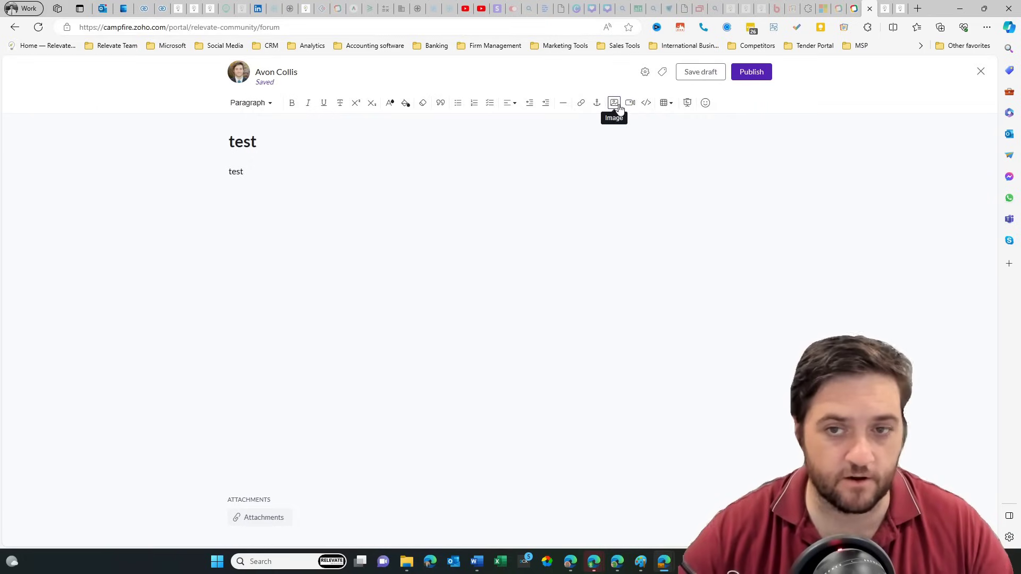
{"action": "left_click", "coordinate": [758, 75]}
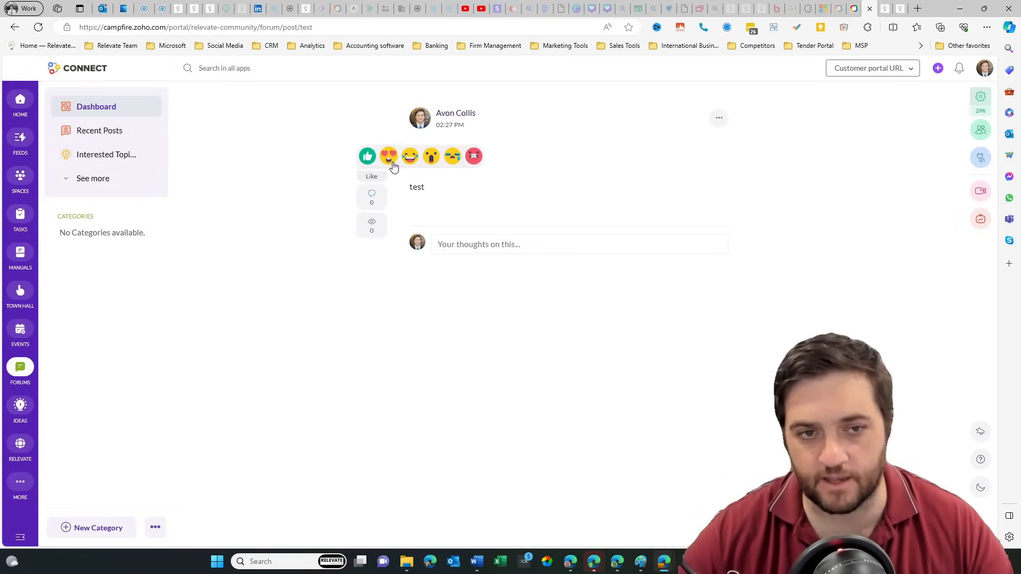
{"action": "left_click", "coordinate": [372, 159]}
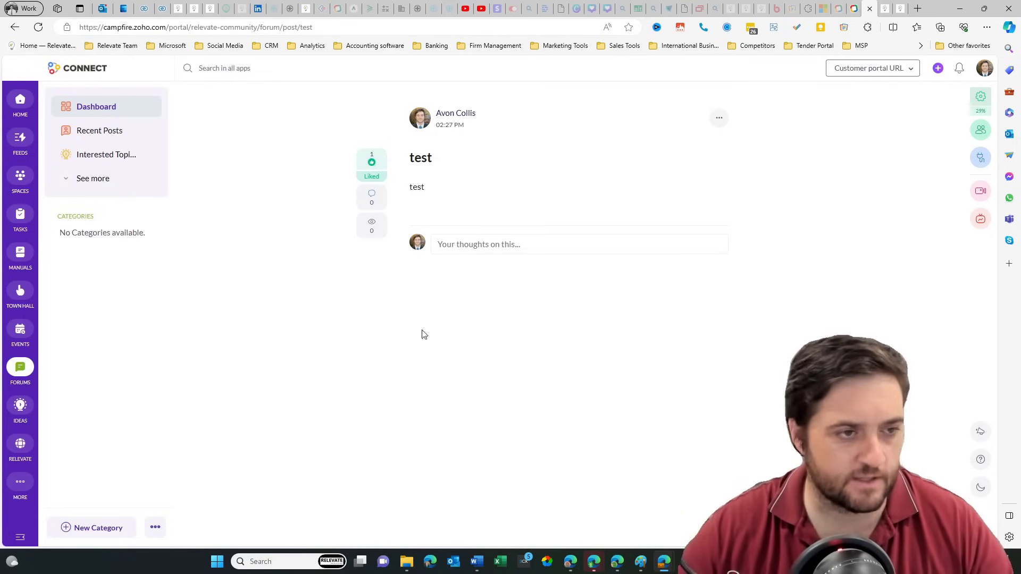
{"action": "left_click", "coordinate": [21, 407]}
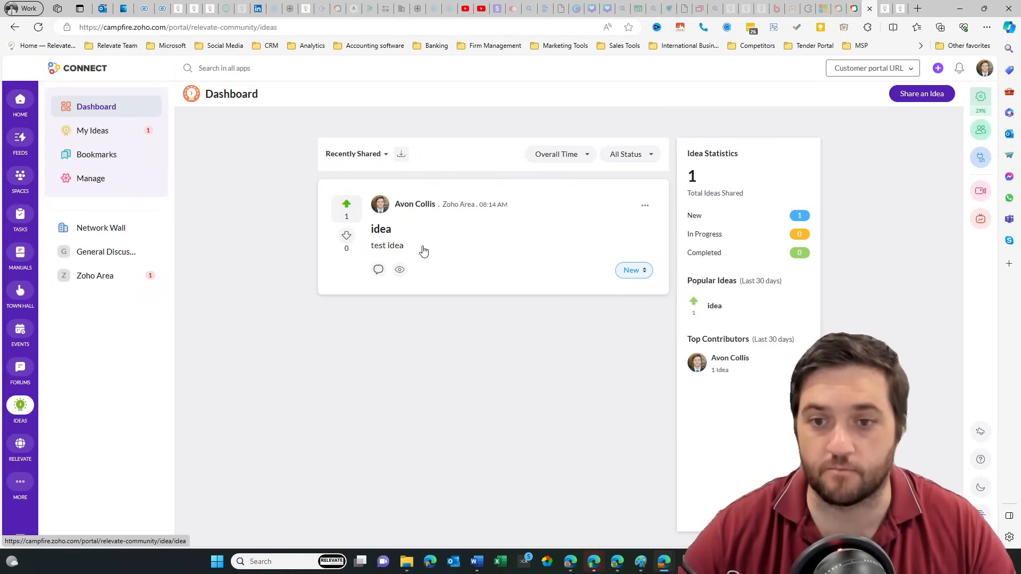
{"action": "left_click", "coordinate": [633, 271]}
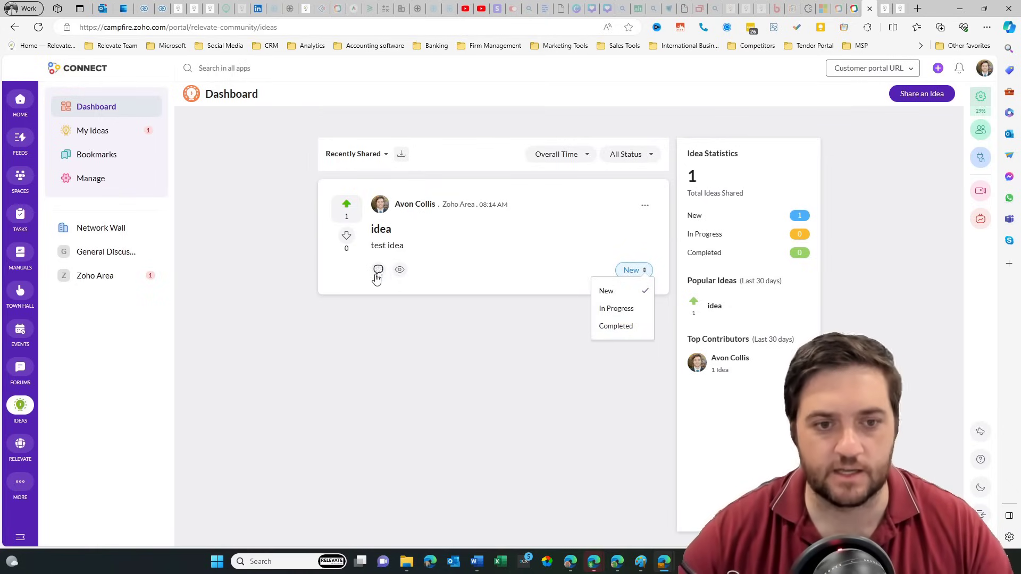
{"action": "mouse_move", "coordinate": [400, 275]}
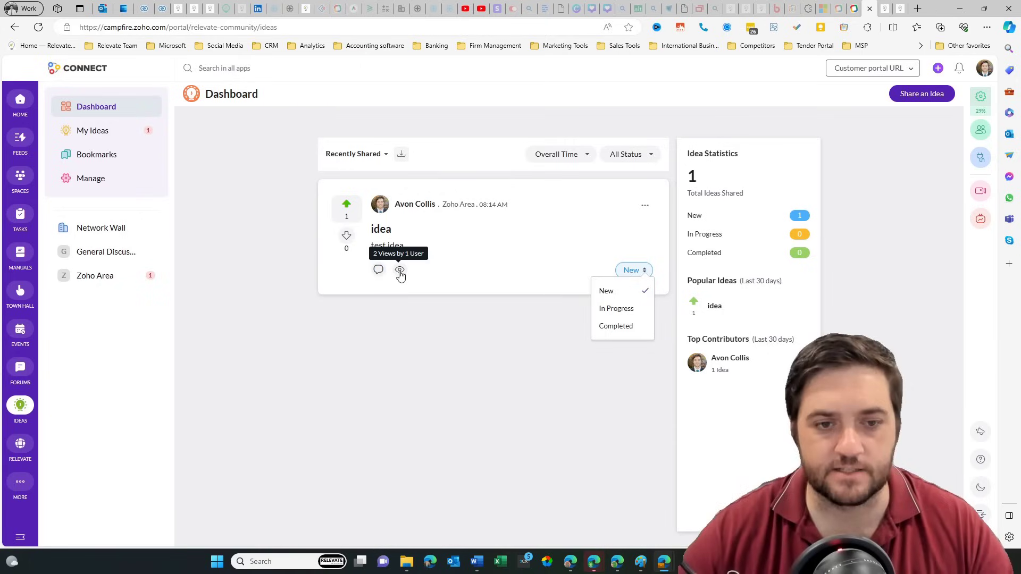
{"action": "left_click", "coordinate": [479, 269]}
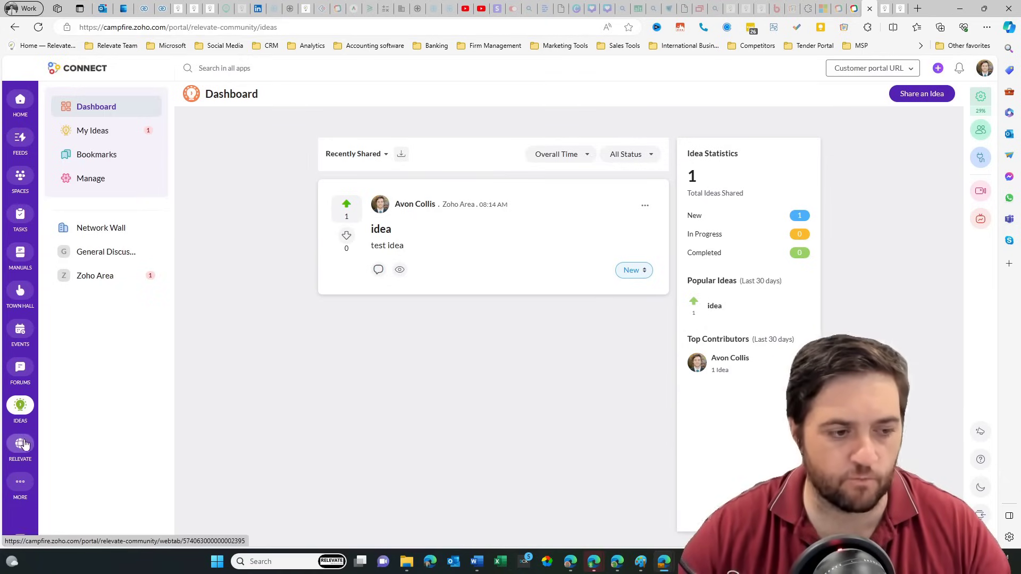
Step: Open the Relevate web tab page and scroll through it
{"action": "left_click", "coordinate": [24, 445]}
{"action": "scroll", "coordinate": [149, 384], "scroll_direction": "down", "scroll_amount": 10}
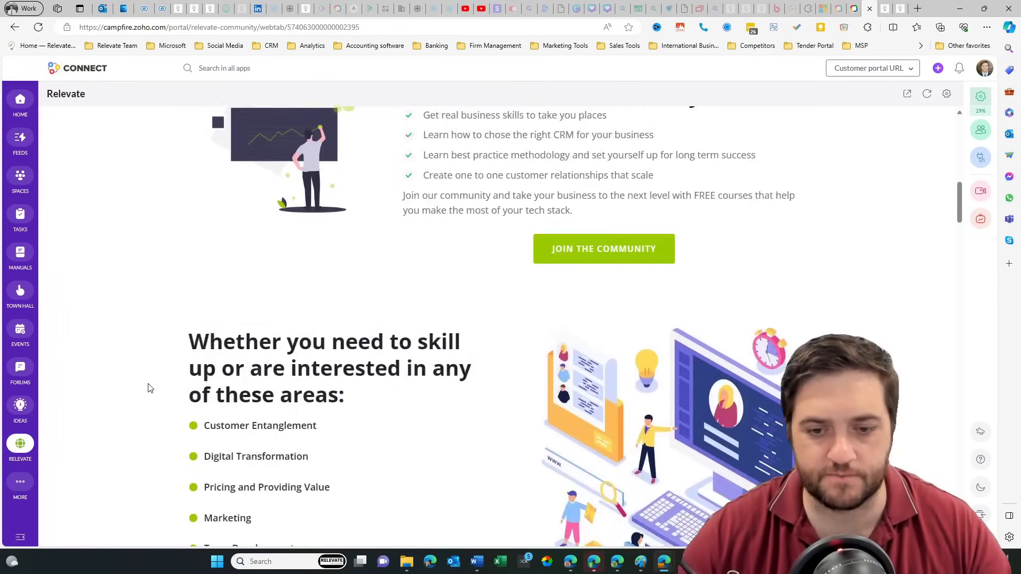
{"action": "scroll", "coordinate": [148, 389], "scroll_direction": "down", "scroll_amount": 10}
{"action": "scroll", "coordinate": [149, 388], "scroll_direction": "up", "scroll_amount": 20}
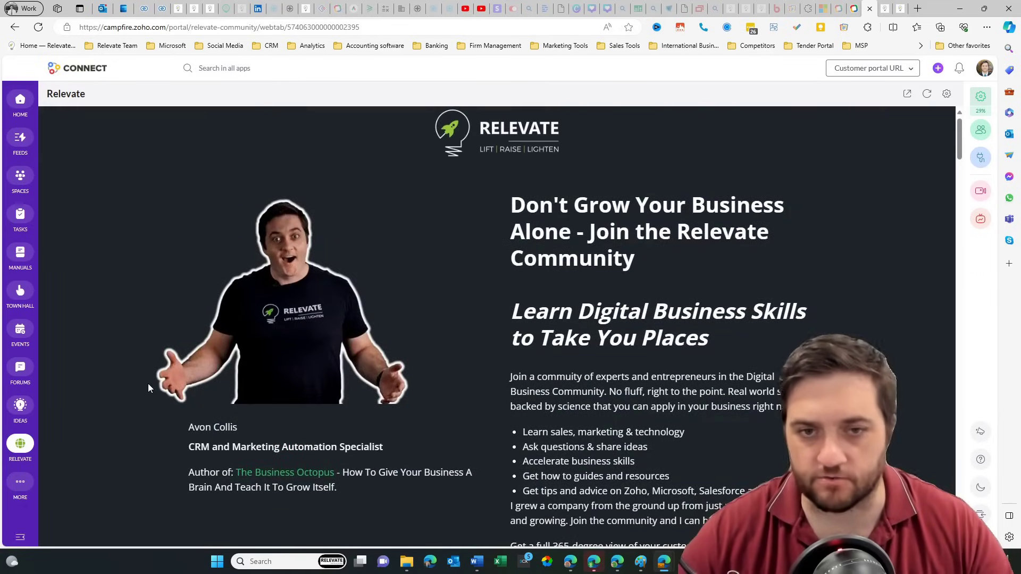
Step: Review the sidebar app-order Preferences under More, then return to the Home dashboard
{"action": "left_click", "coordinate": [21, 483]}
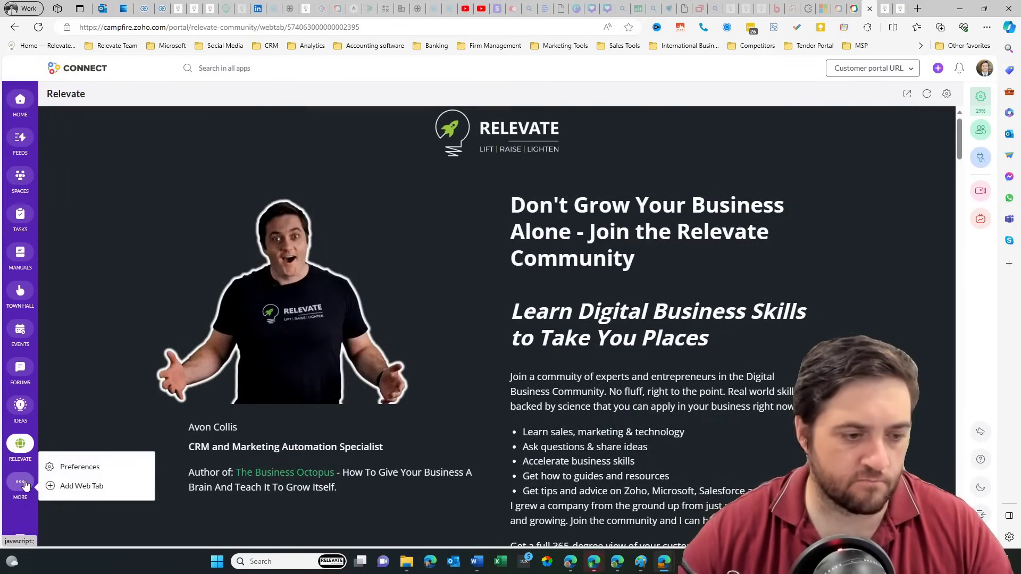
{"action": "left_click", "coordinate": [83, 468]}
{"action": "scroll", "coordinate": [72, 298], "scroll_direction": "down", "scroll_amount": 1}
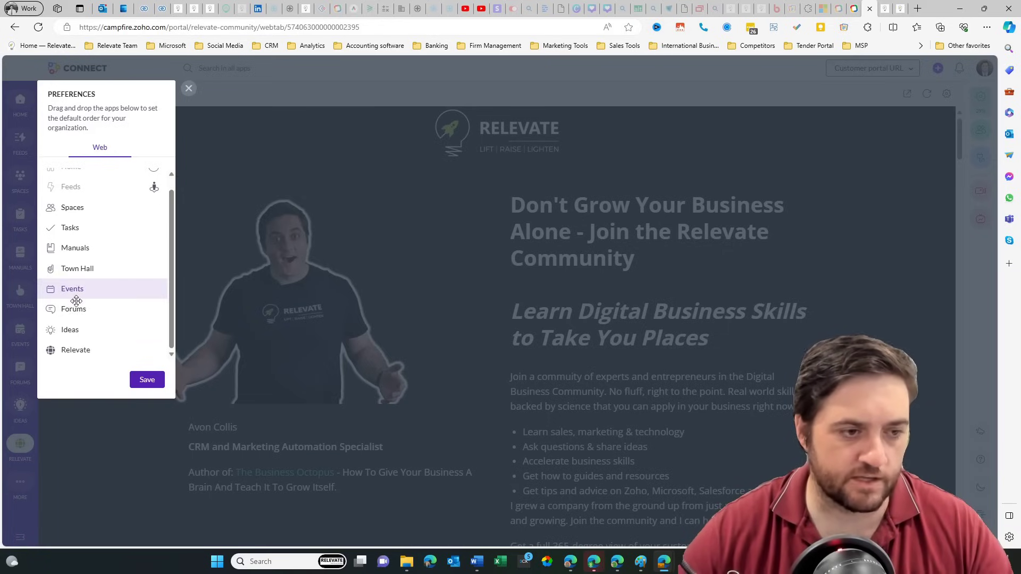
{"action": "scroll", "coordinate": [85, 200], "scroll_direction": "up", "scroll_amount": 1}
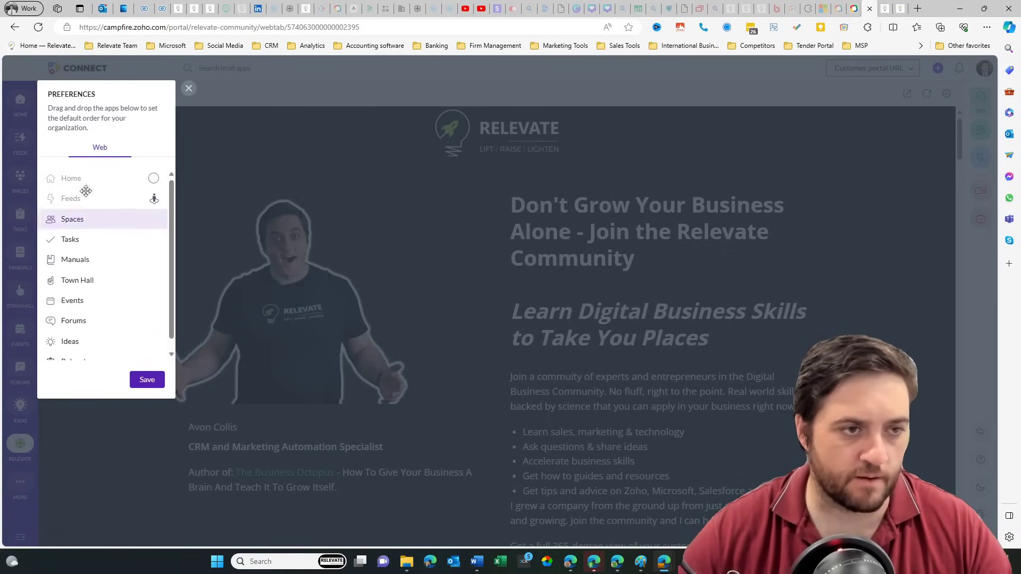
{"action": "left_click", "coordinate": [189, 89]}
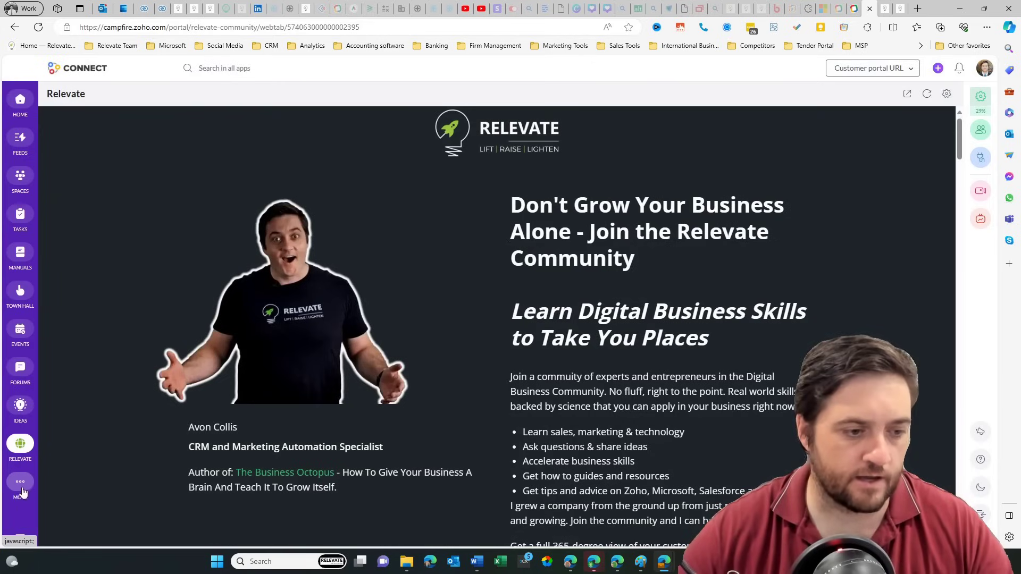
{"action": "left_click", "coordinate": [22, 489]}
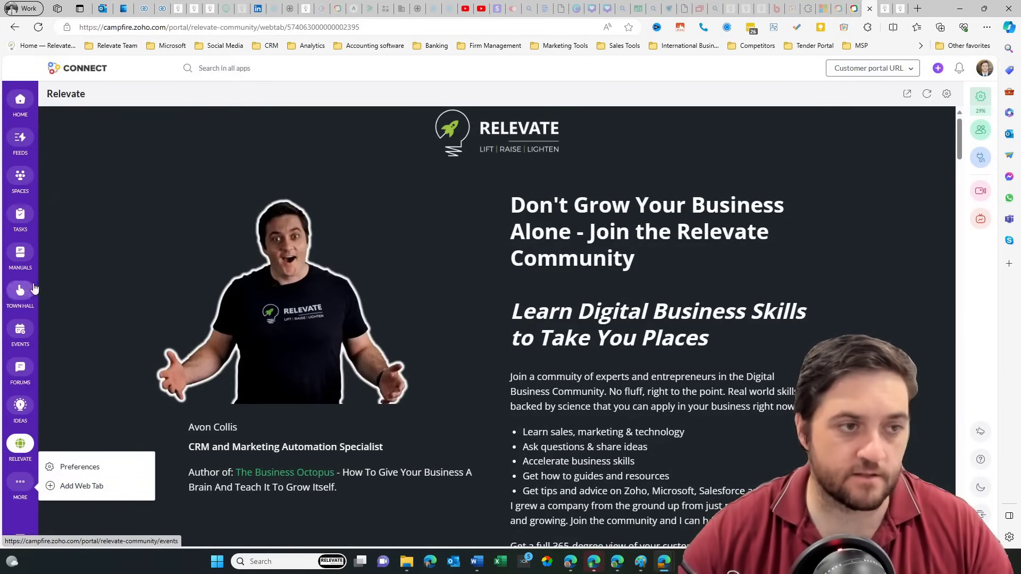
{"action": "left_click", "coordinate": [20, 100]}
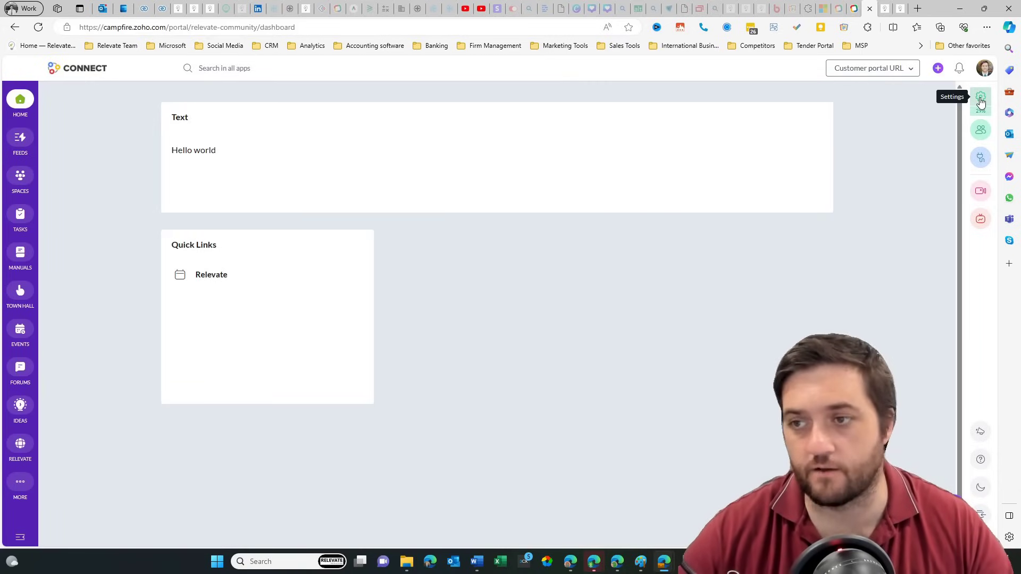
Step: Open Settings from the gear's Set up your network menu and scroll through the categories
{"action": "left_click", "coordinate": [982, 101]}
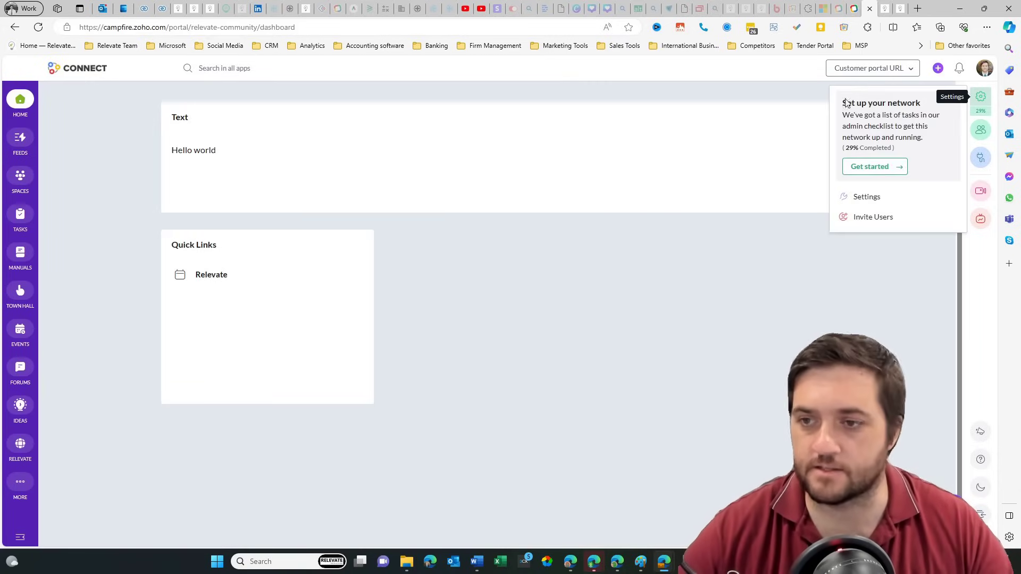
{"action": "left_click", "coordinate": [865, 198]}
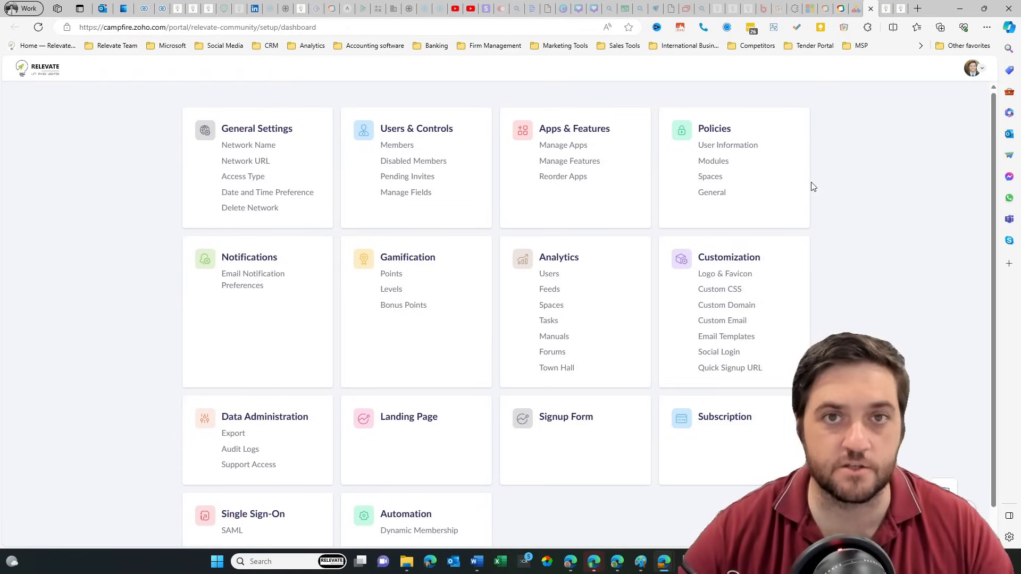
{"action": "scroll", "coordinate": [654, 267], "scroll_direction": "down", "scroll_amount": 1}
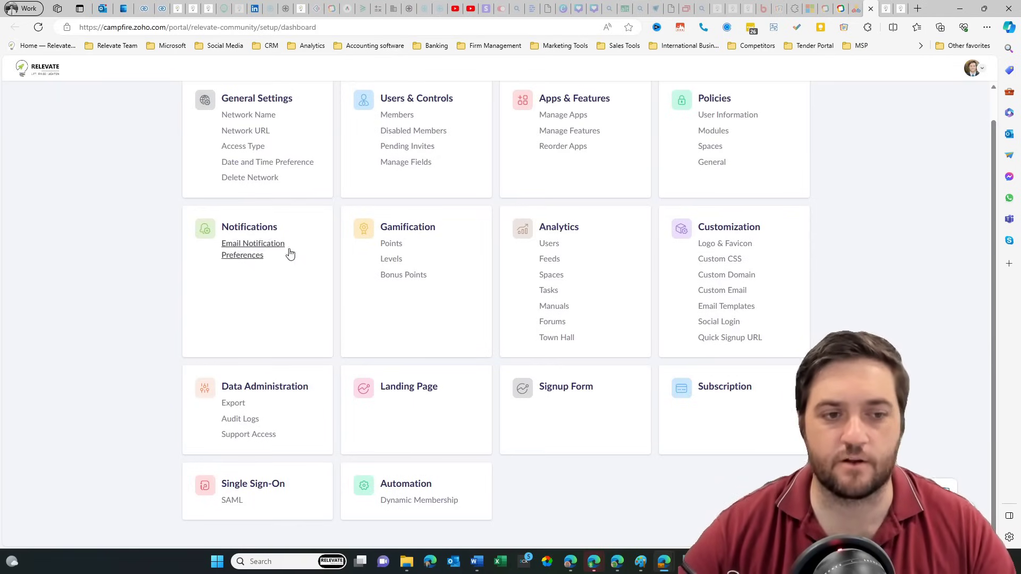
Step: Review the email notification preferences and the Gamification Levels and Bonus Points settings
{"action": "left_click", "coordinate": [238, 255]}
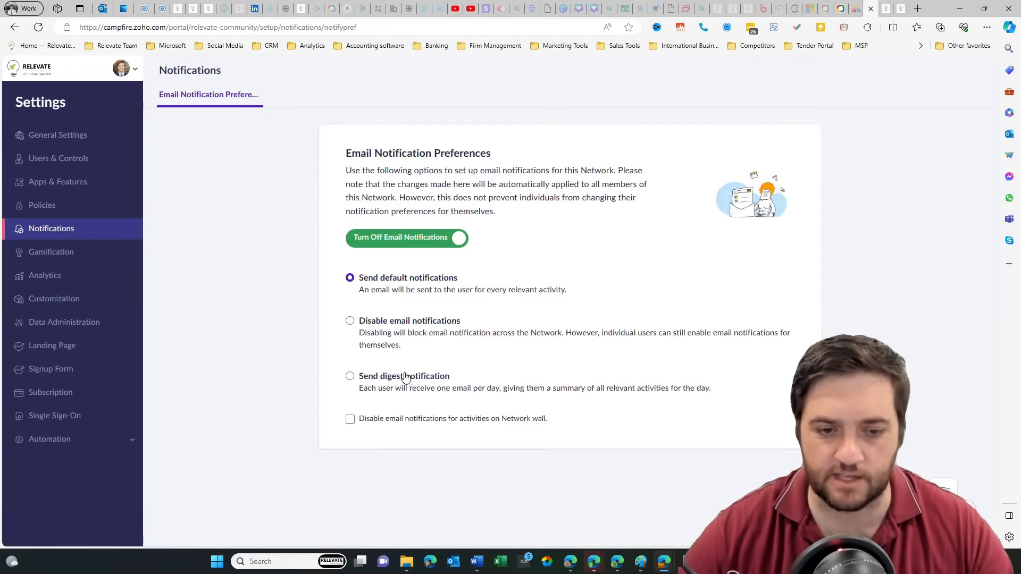
{"action": "left_click_drag", "start_coordinate": [431, 389], "coordinate": [497, 390]}
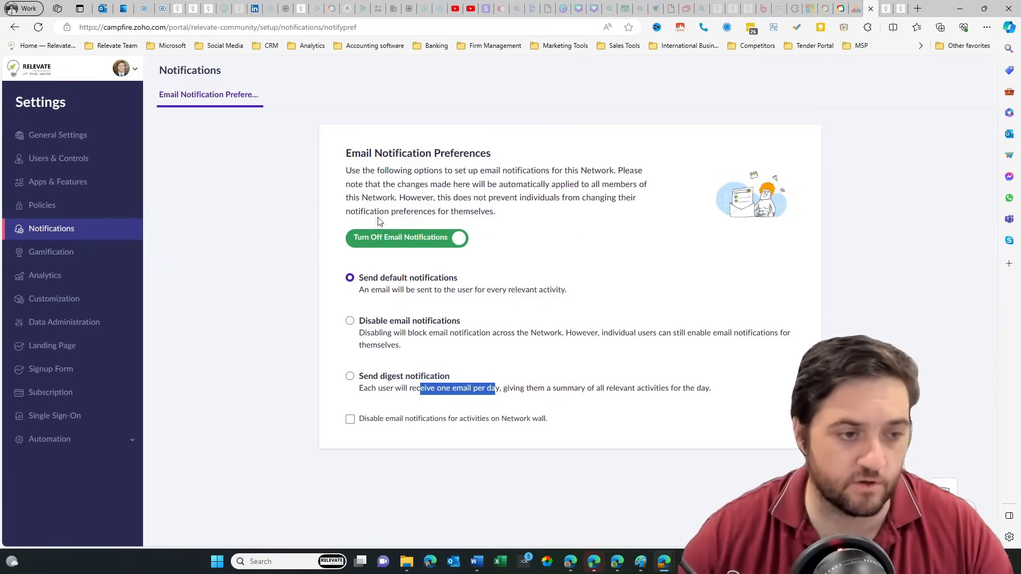
{"action": "left_click", "coordinate": [61, 255]}
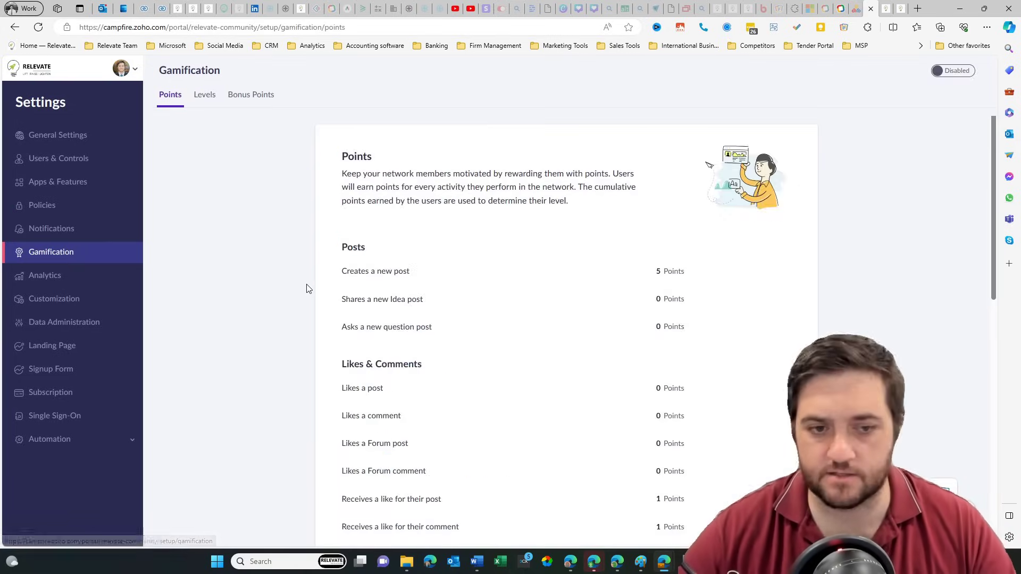
{"action": "left_click", "coordinate": [203, 100]}
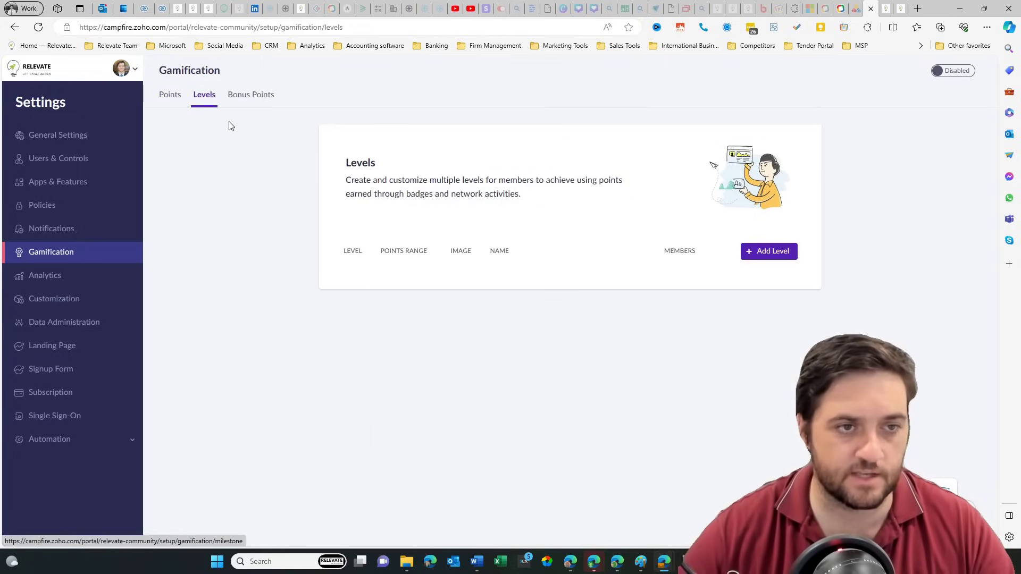
{"action": "left_click", "coordinate": [245, 100]}
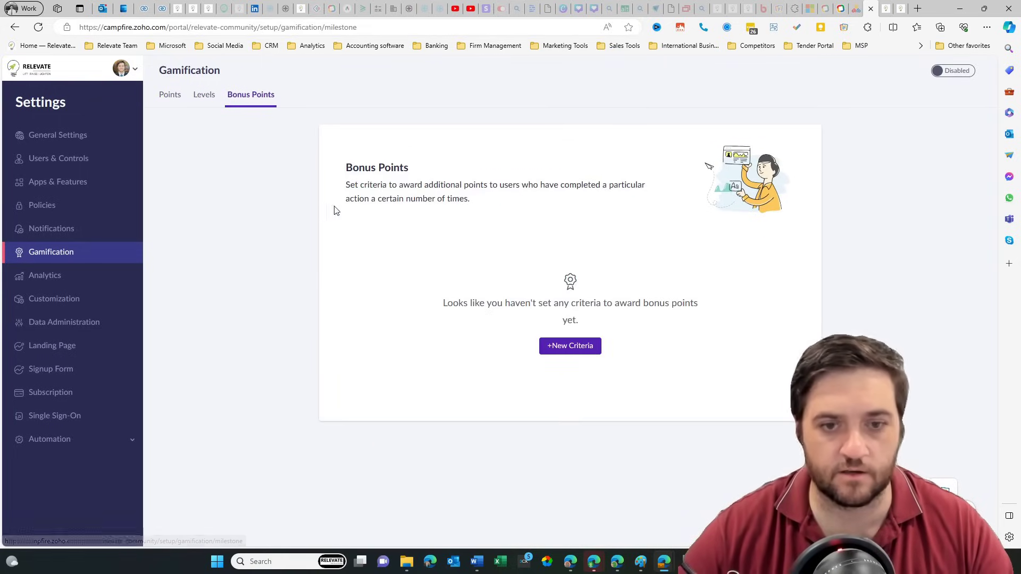
Step: Check the user Analytics page, then go to the Customization Logo & Favicon settings
{"action": "left_click", "coordinate": [36, 276]}
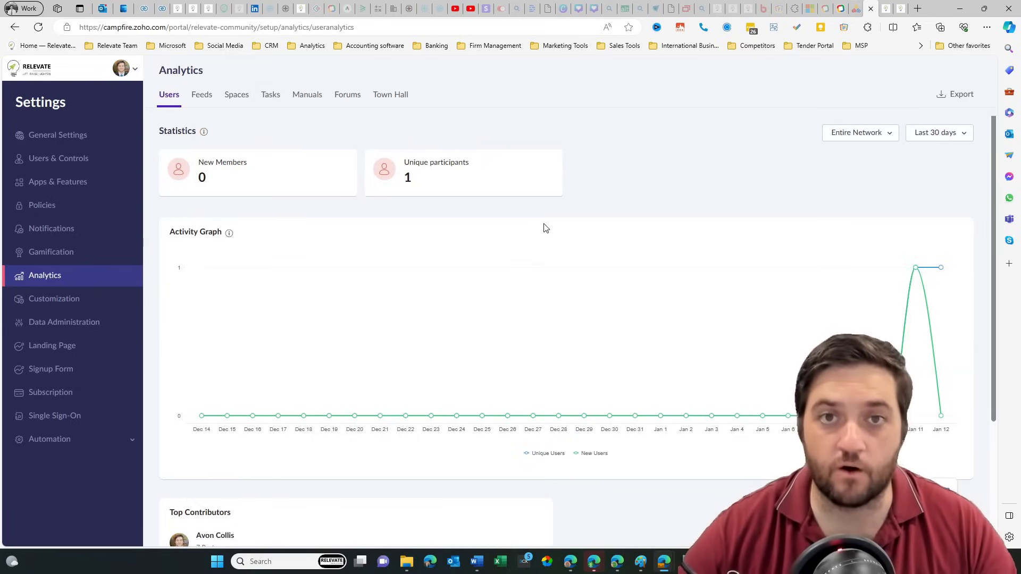
{"action": "scroll", "coordinate": [541, 230], "scroll_direction": "down", "scroll_amount": 3}
{"action": "scroll", "coordinate": [541, 231], "scroll_direction": "up", "scroll_amount": 3}
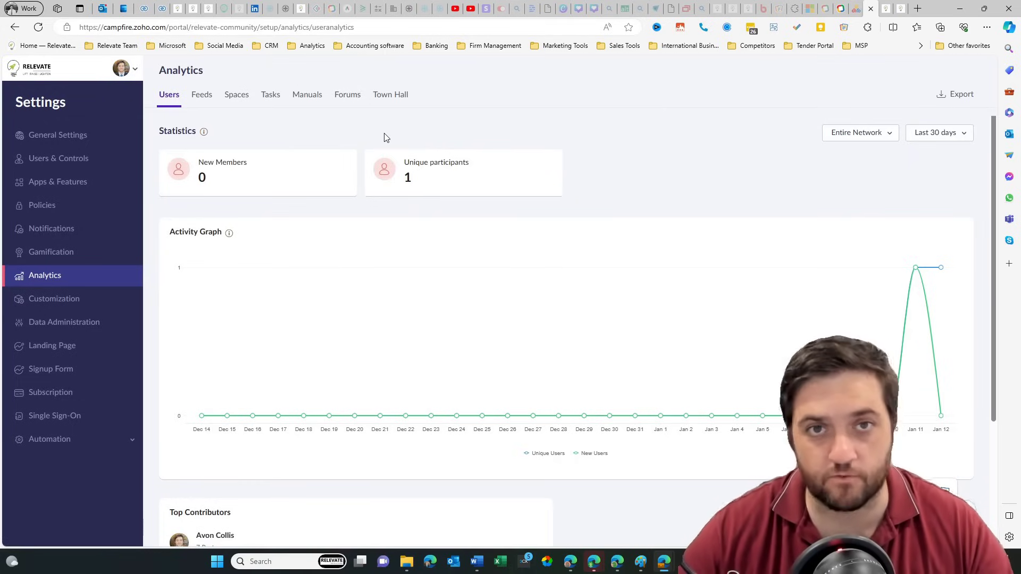
{"action": "left_click", "coordinate": [22, 302]}
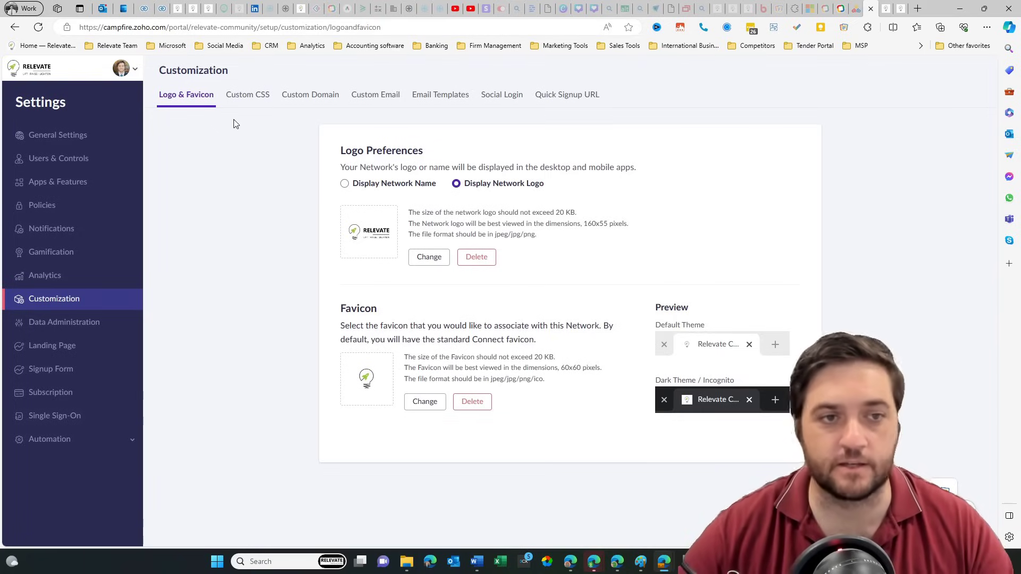
Step: Browse the Custom CSS, Custom Domain, Sender Email, Invitation Template, Social Login and Quick Signup tabs
{"action": "left_click", "coordinate": [255, 101]}
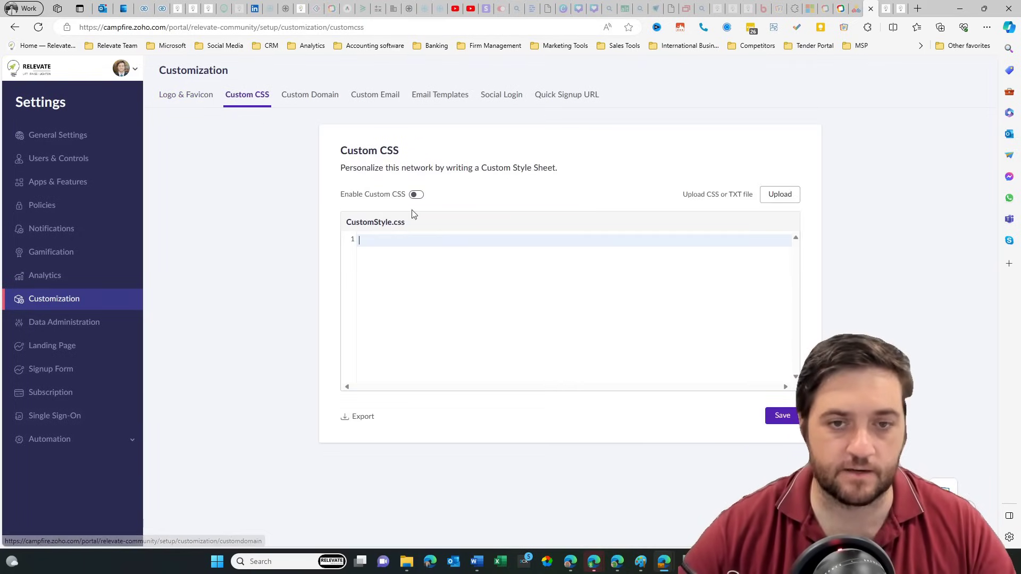
{"action": "left_click", "coordinate": [308, 100]}
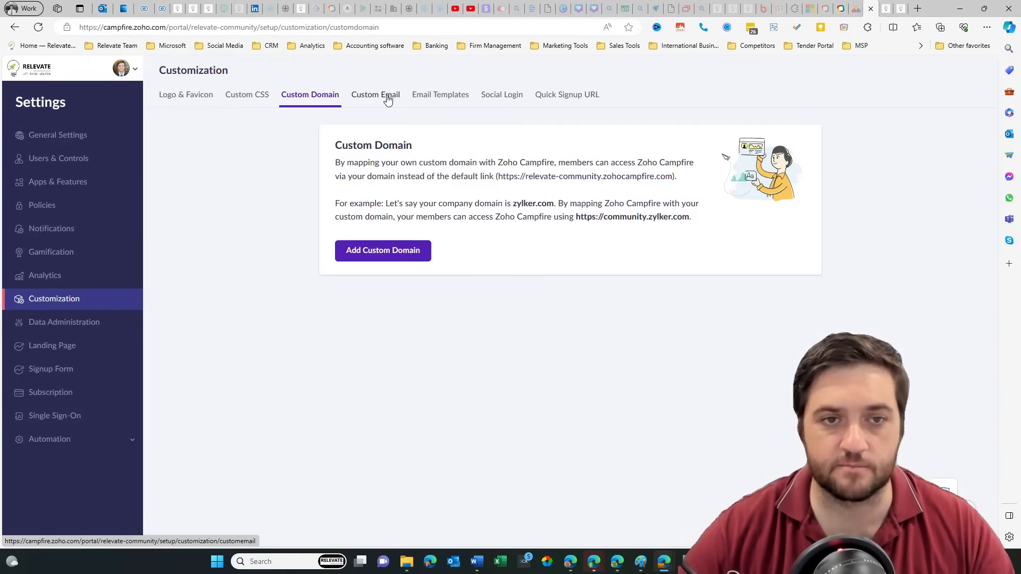
{"action": "left_click", "coordinate": [387, 100]}
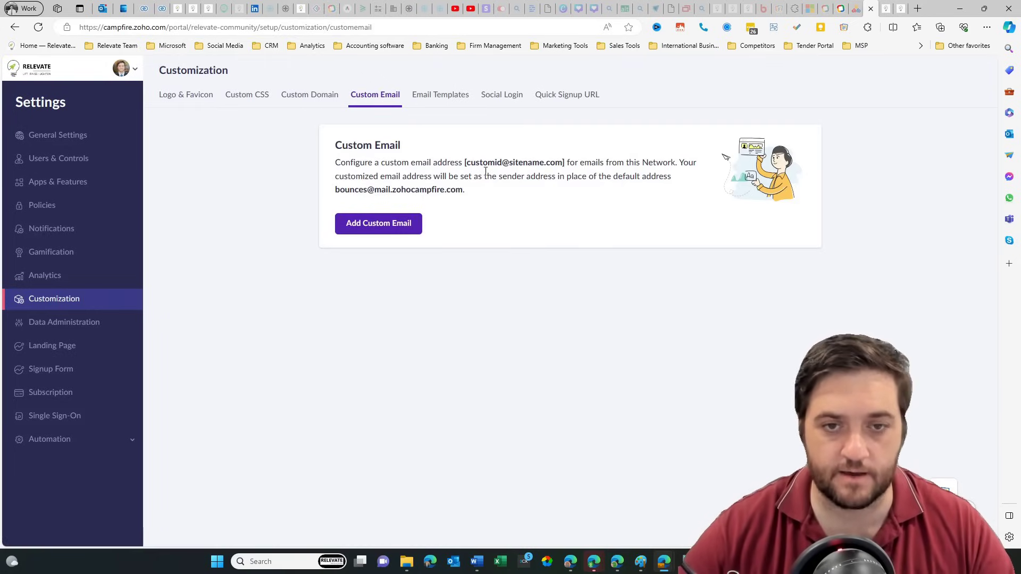
{"action": "left_click", "coordinate": [449, 100]}
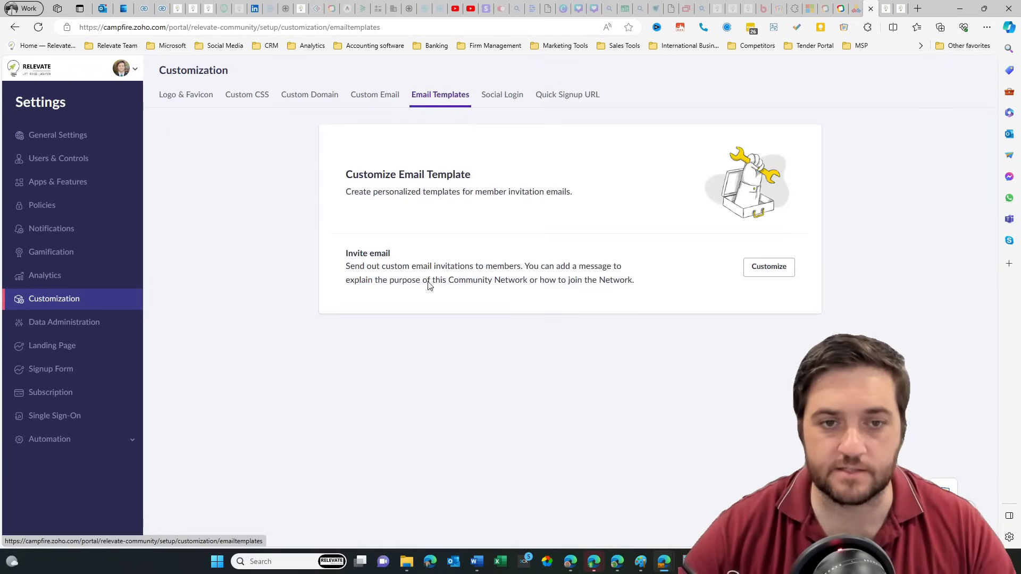
{"action": "left_click", "coordinate": [511, 98]}
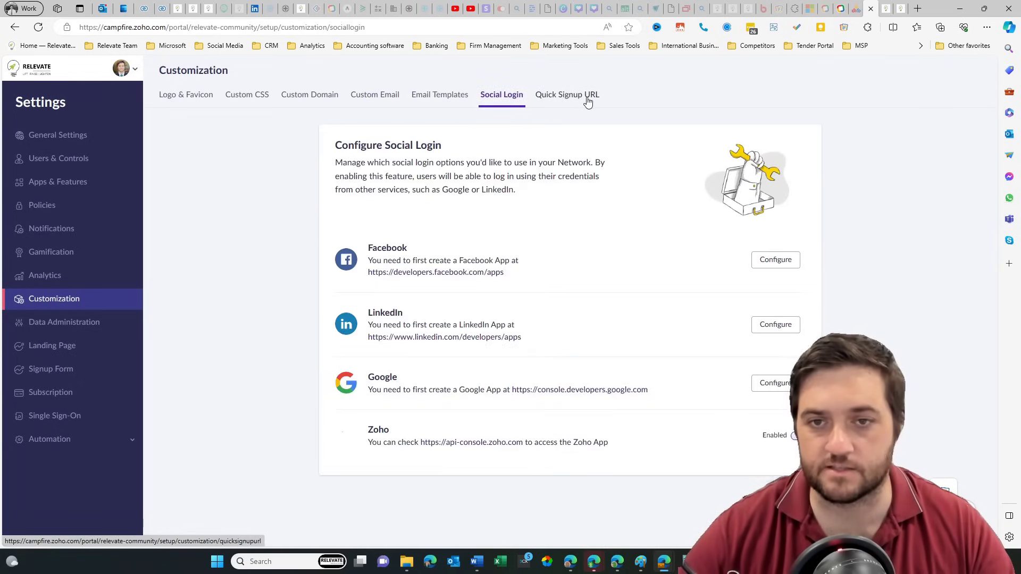
{"action": "left_click", "coordinate": [567, 101]}
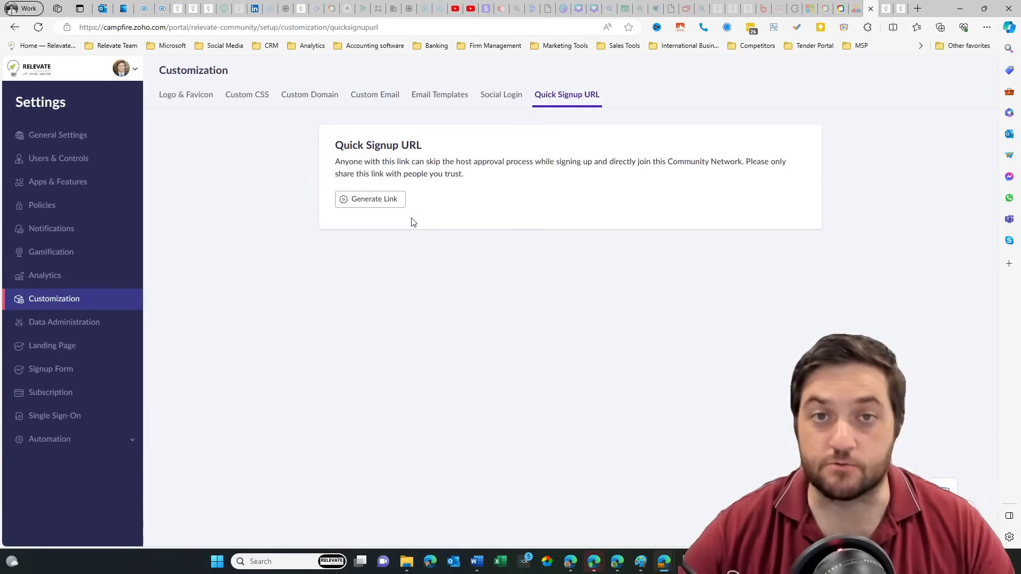
Step: Open the Landing Page settings and try Edit and Add section, closing without changes
{"action": "left_click", "coordinate": [67, 325]}
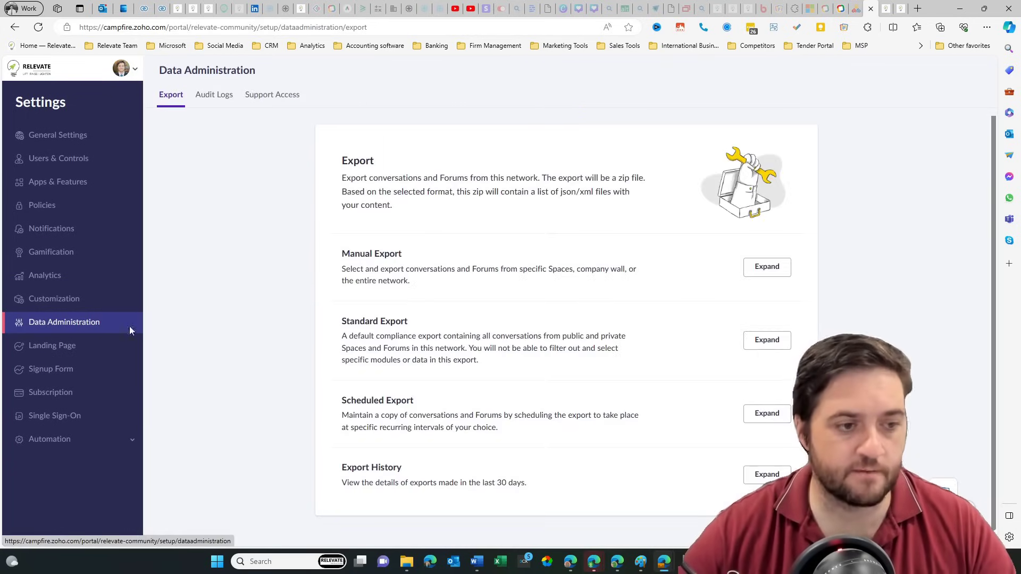
{"action": "left_click", "coordinate": [93, 352]}
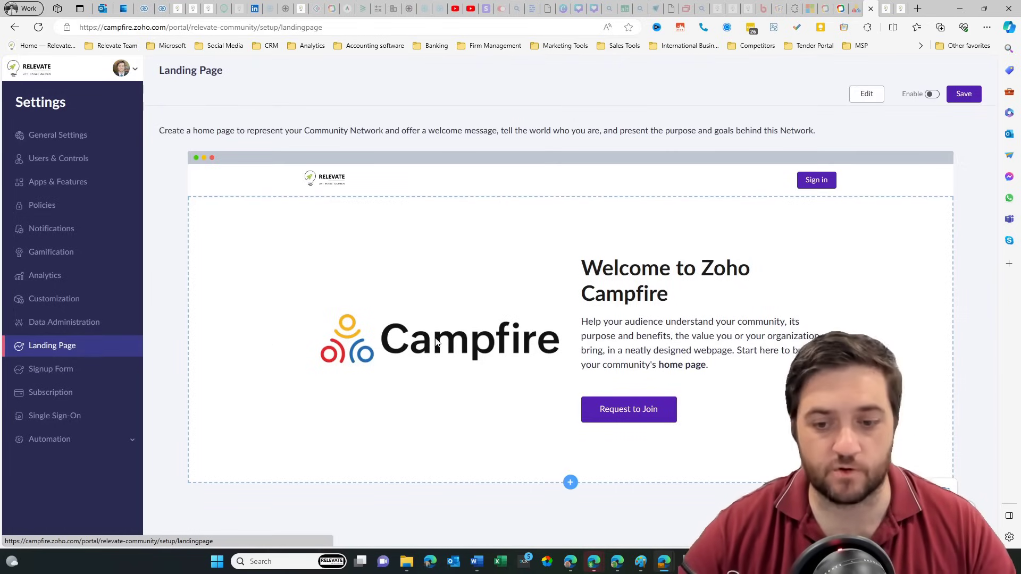
{"action": "left_click", "coordinate": [867, 93]}
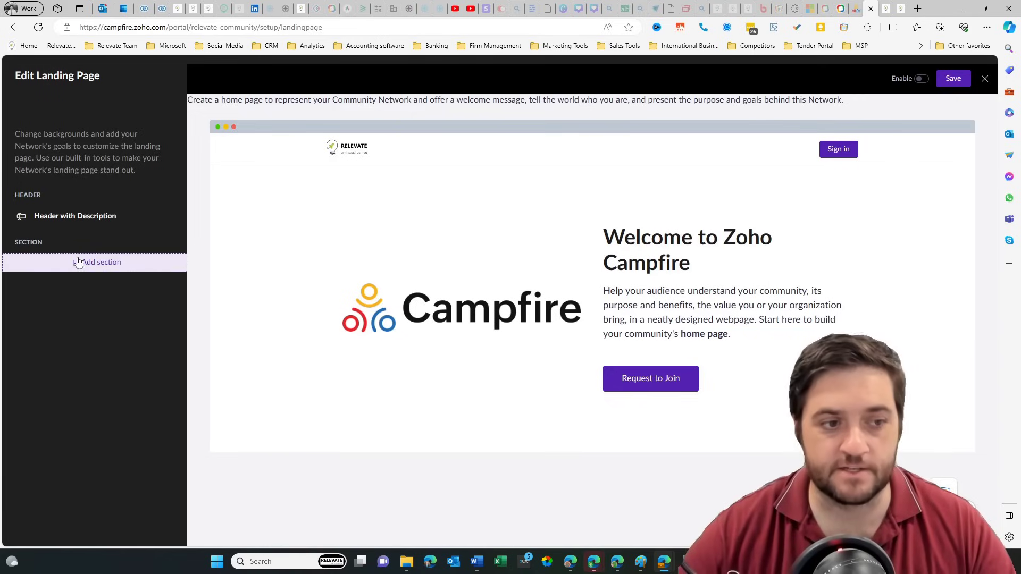
{"action": "left_click", "coordinate": [79, 266]}
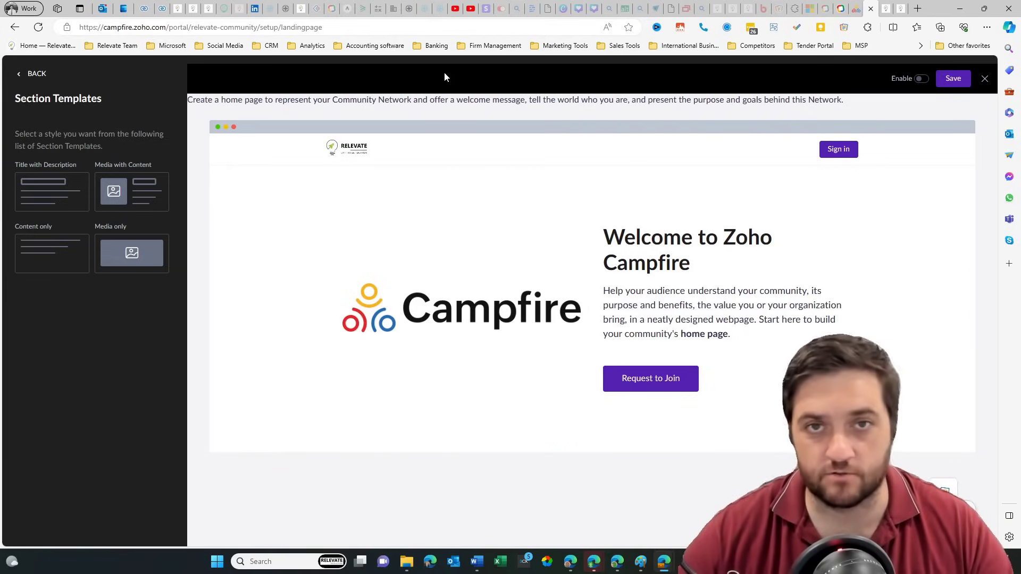
{"action": "left_click", "coordinate": [985, 79]}
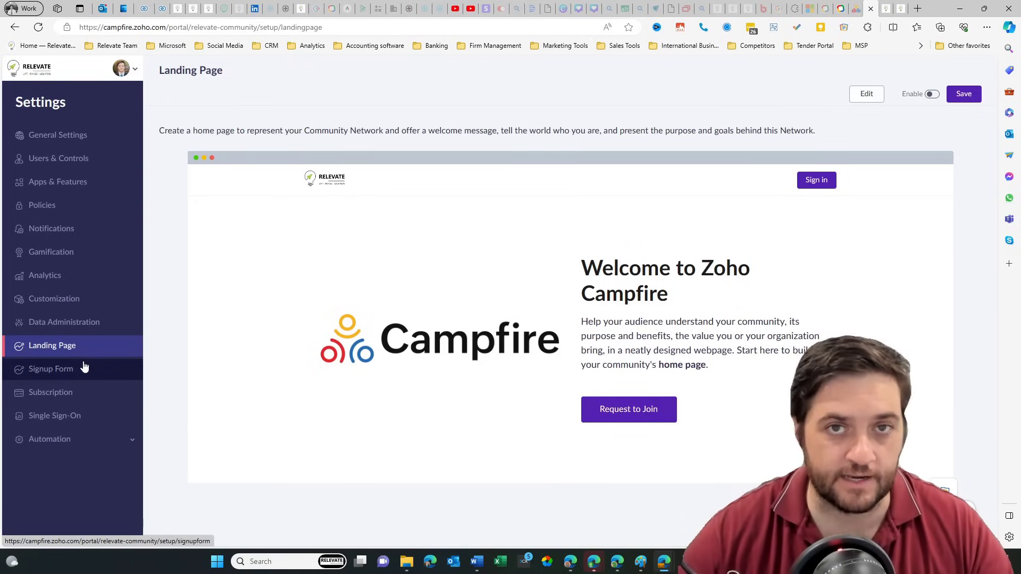
Step: Open the Signup Form in edit mode and inspect the About Me field options, changing nothing
{"action": "left_click", "coordinate": [84, 367]}
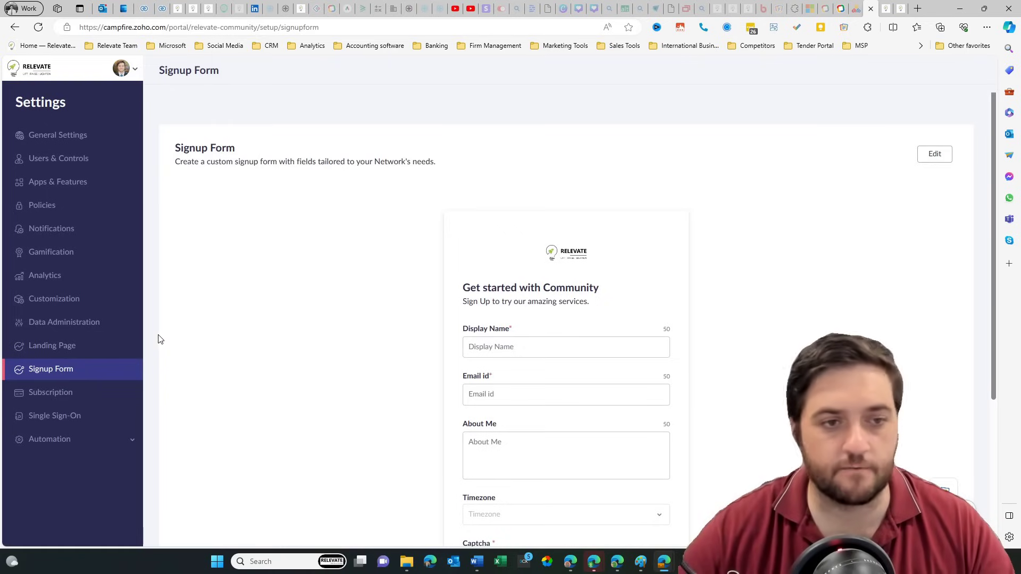
{"action": "scroll", "coordinate": [288, 271], "scroll_direction": "down", "scroll_amount": 3}
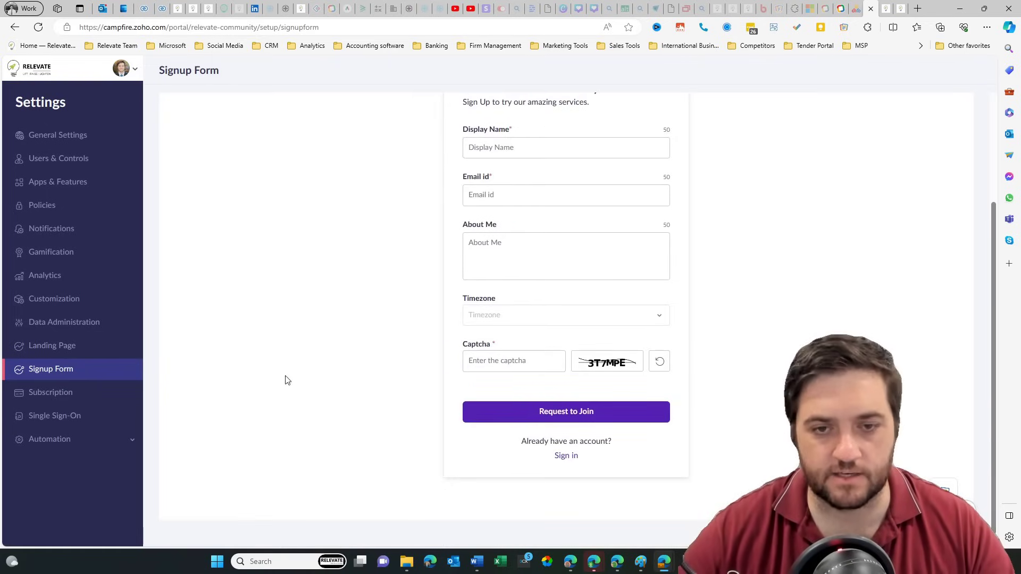
{"action": "scroll", "coordinate": [285, 381], "scroll_direction": "up", "scroll_amount": 1}
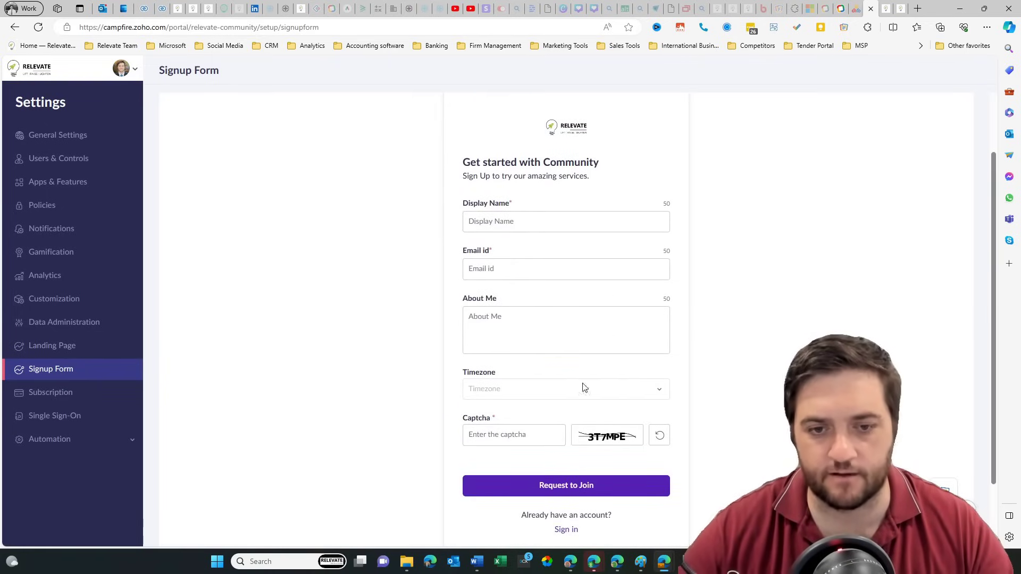
{"action": "scroll", "coordinate": [875, 133], "scroll_direction": "up", "scroll_amount": 2}
{"action": "left_click", "coordinate": [937, 154]}
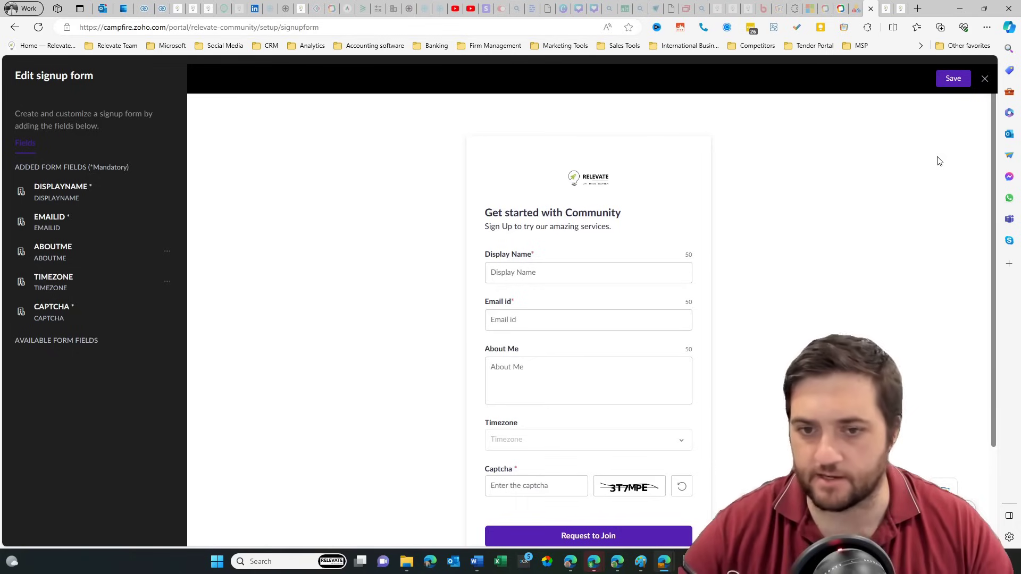
{"action": "scroll", "coordinate": [532, 270], "scroll_direction": "down", "scroll_amount": 2}
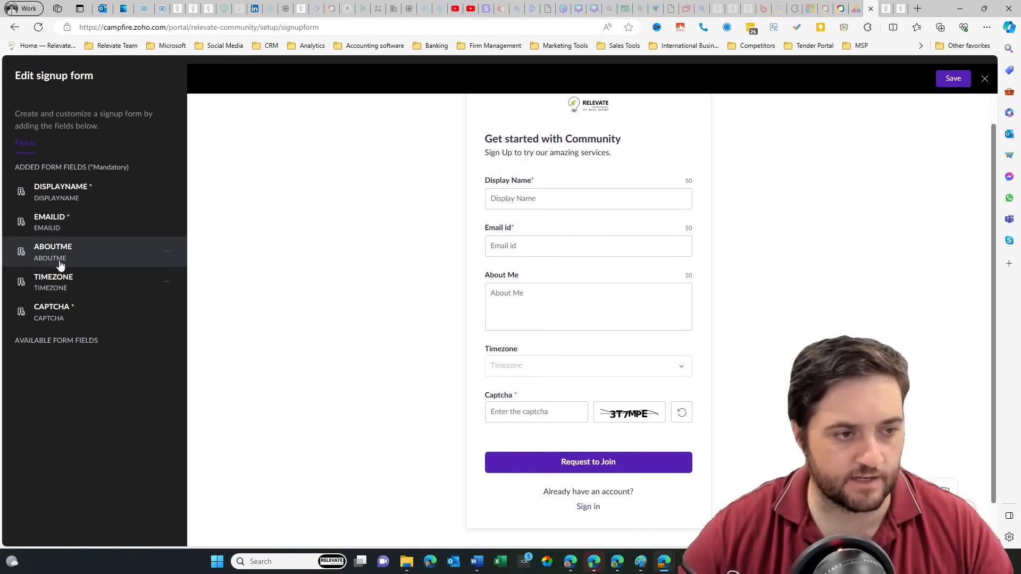
{"action": "left_click", "coordinate": [167, 251]}
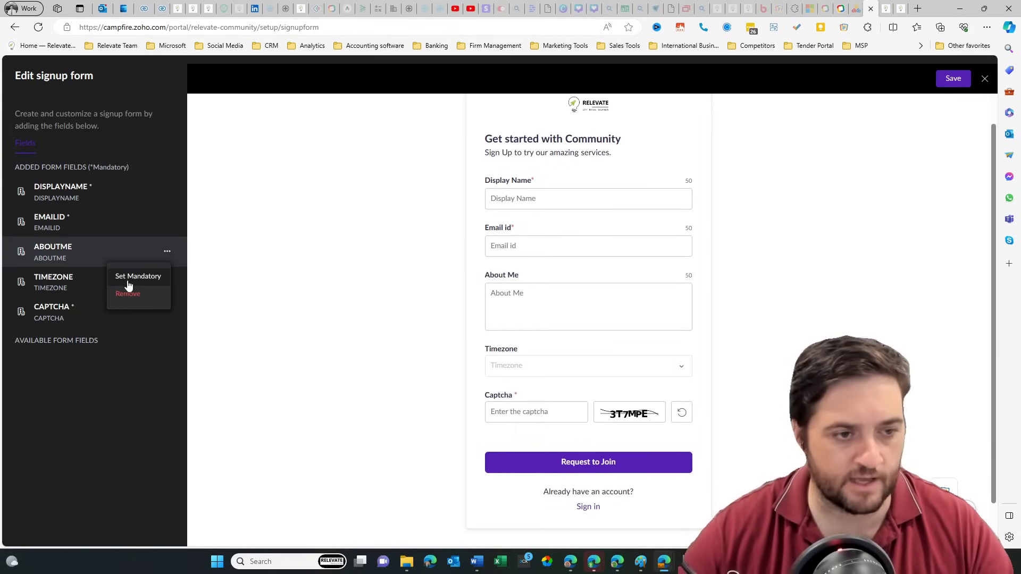
{"action": "left_click", "coordinate": [529, 156]}
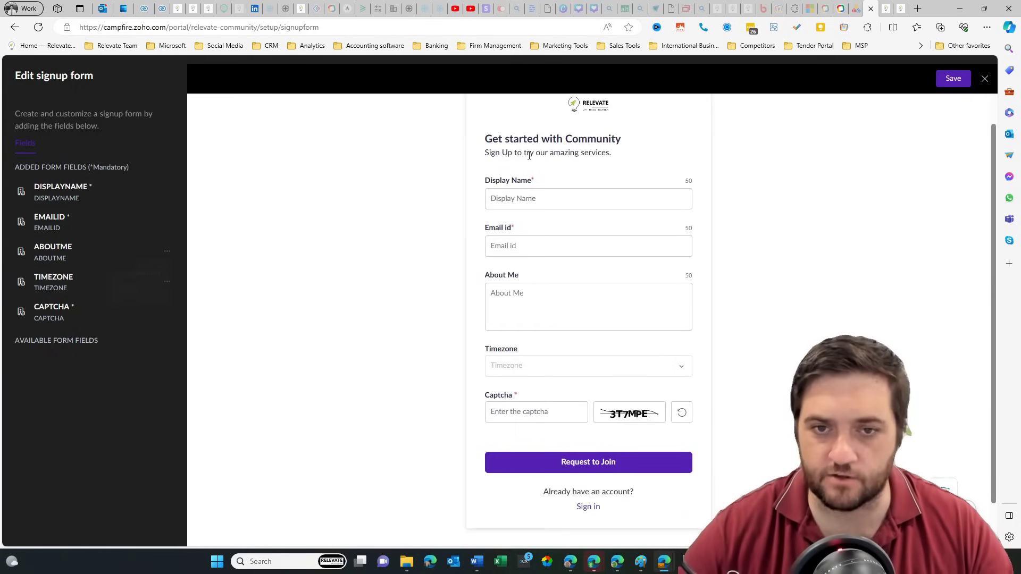
{"action": "left_click_drag", "start_coordinate": [493, 139], "coordinate": [631, 160]}
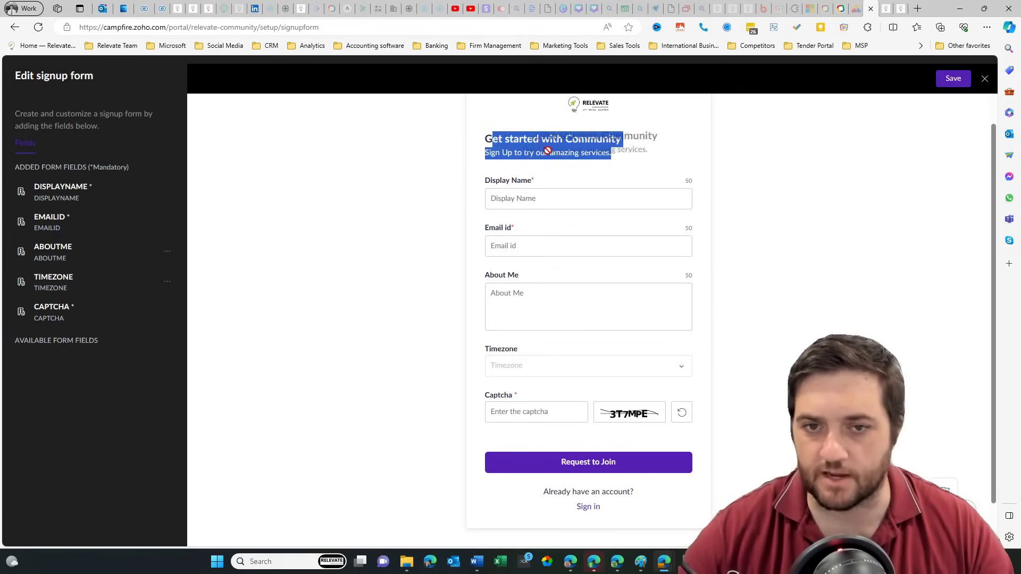
{"action": "left_click", "coordinate": [566, 152]}
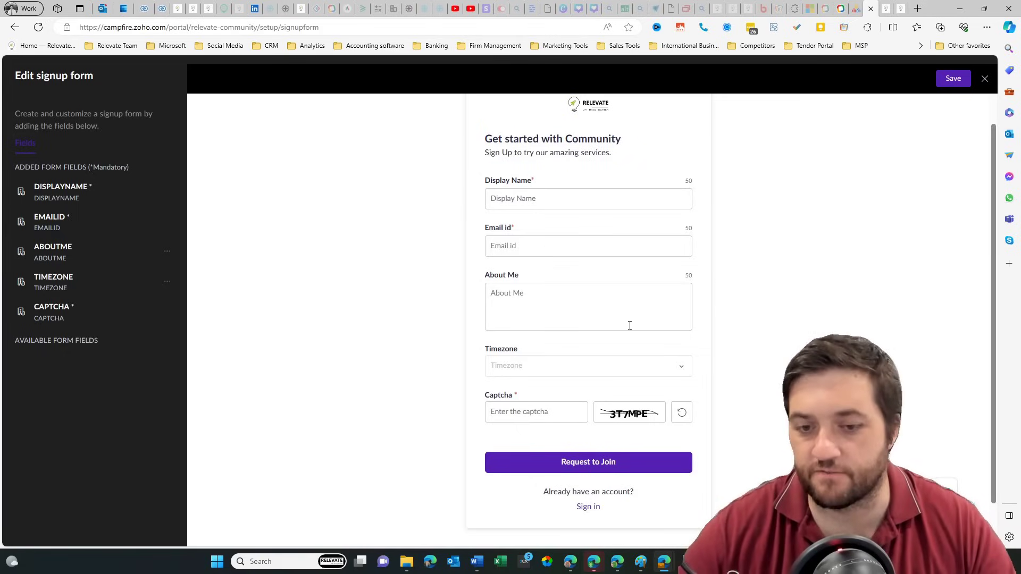
Step: Go to the Subscription settings showing the coming-soon notice
{"action": "scroll", "coordinate": [630, 326], "scroll_direction": "down", "scroll_amount": 1}
{"action": "scroll", "coordinate": [630, 311], "scroll_direction": "up", "scroll_amount": 3}
{"action": "left_click", "coordinate": [71, 398]}
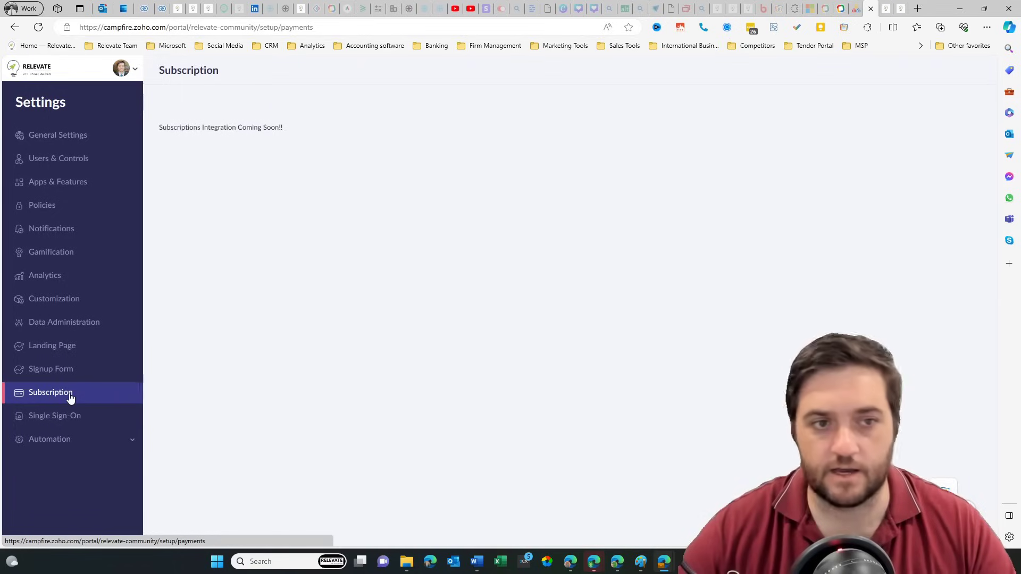
Step: Review the Single Sign-On settings and the Dynamic Membership settings under Automation
{"action": "left_click_drag", "start_coordinate": [180, 127], "coordinate": [282, 127]}
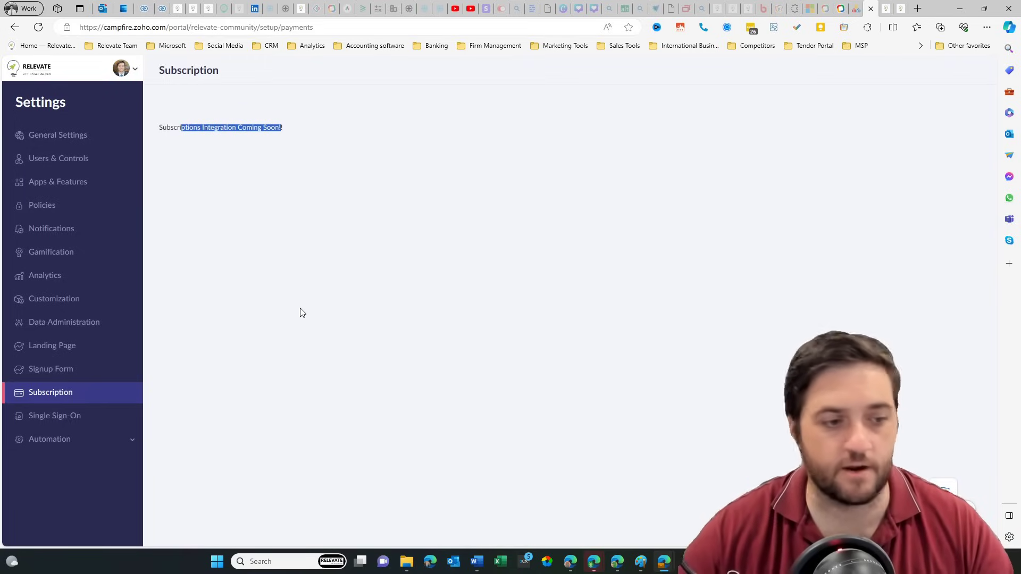
{"action": "left_click", "coordinate": [60, 418]}
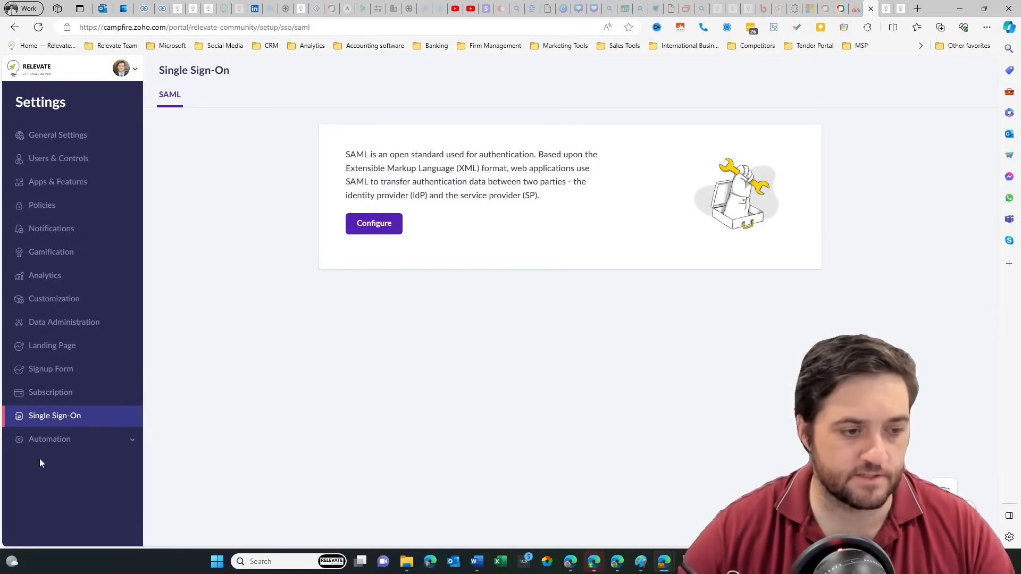
{"action": "left_click", "coordinate": [84, 445]}
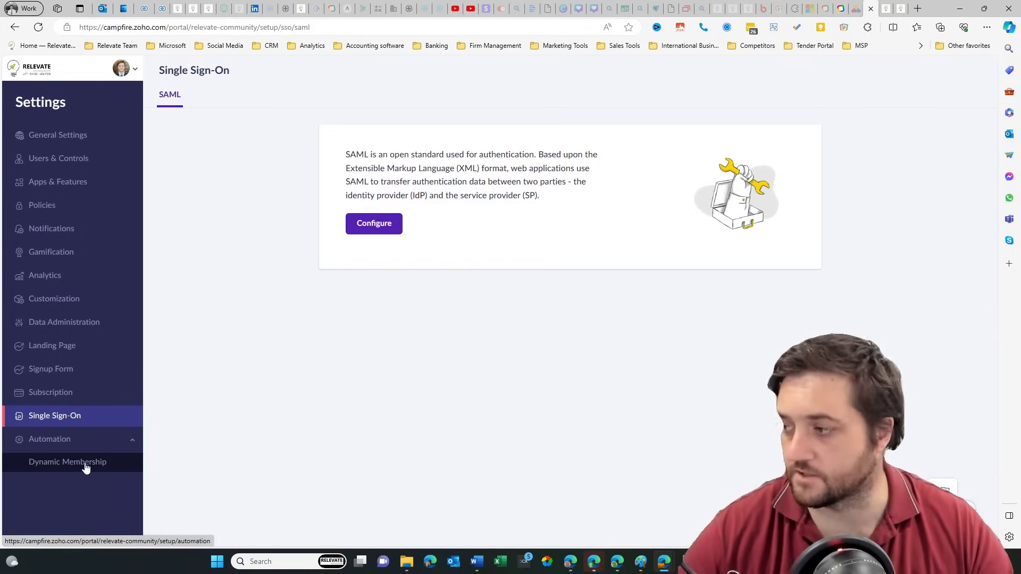
{"action": "left_click", "coordinate": [86, 464]}
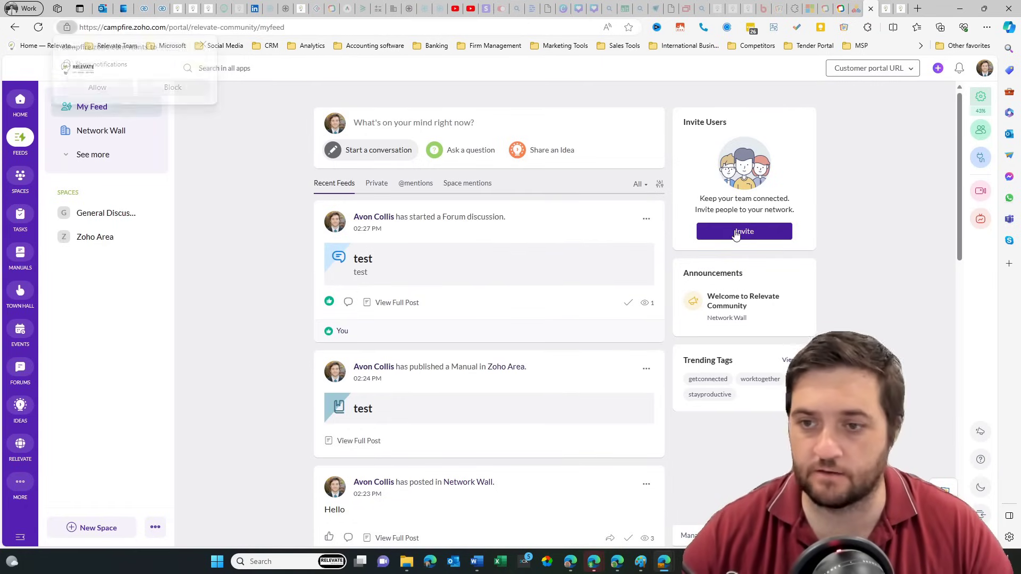
{"action": "left_click", "coordinate": [736, 233]}
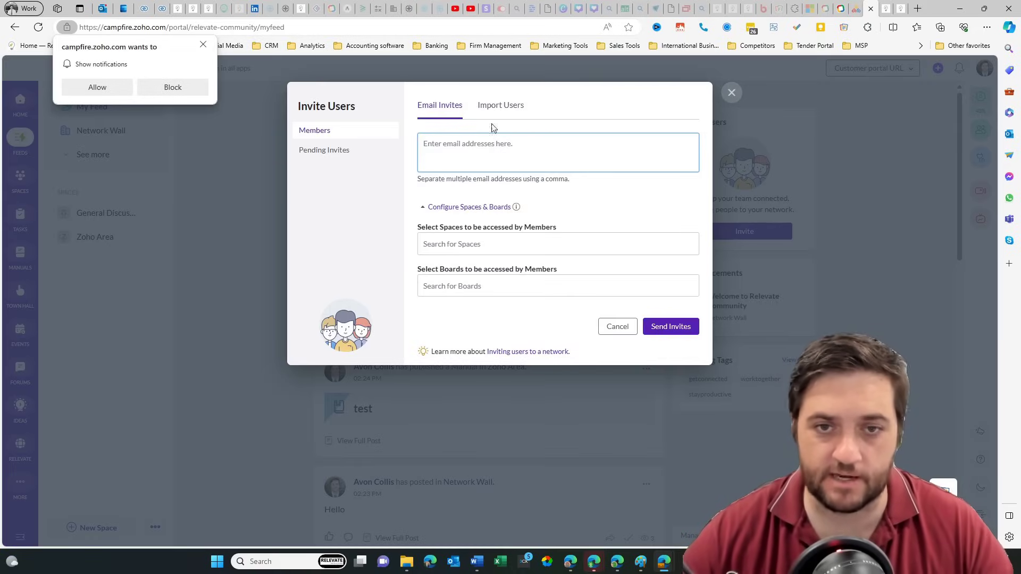
{"action": "left_click", "coordinate": [508, 106]}
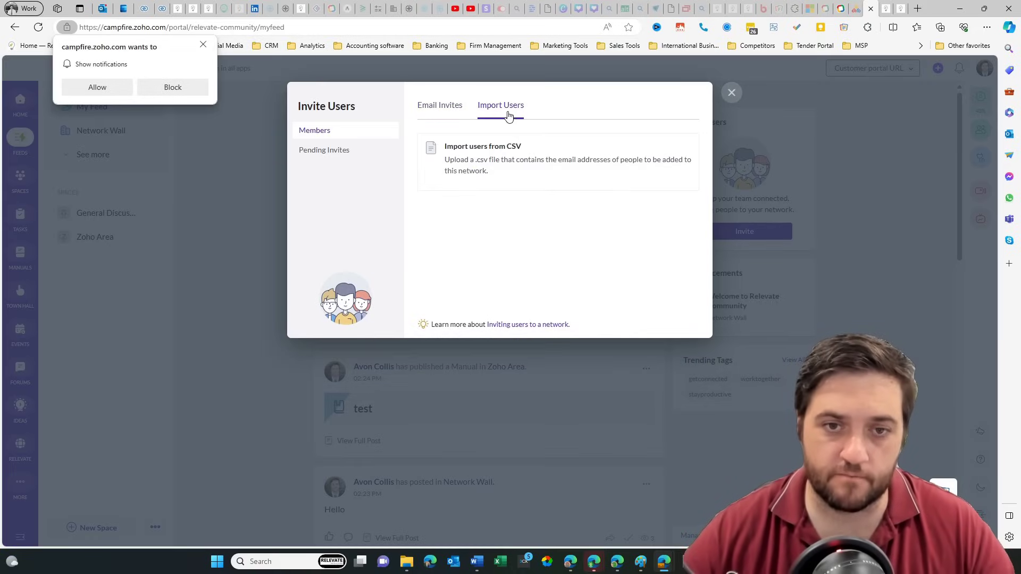
{"action": "left_click", "coordinate": [440, 110]}
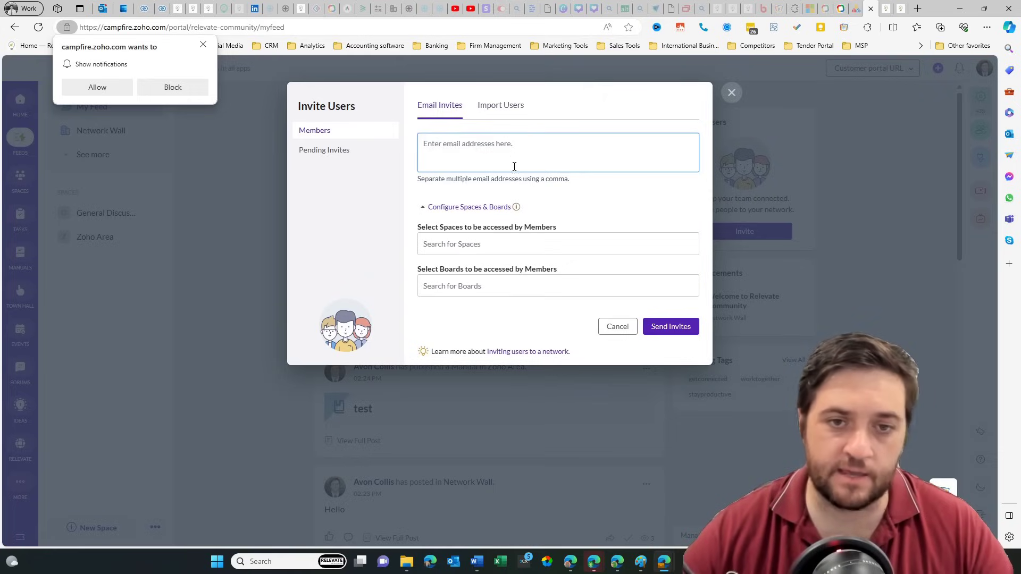
{"action": "left_click", "coordinate": [343, 152]}
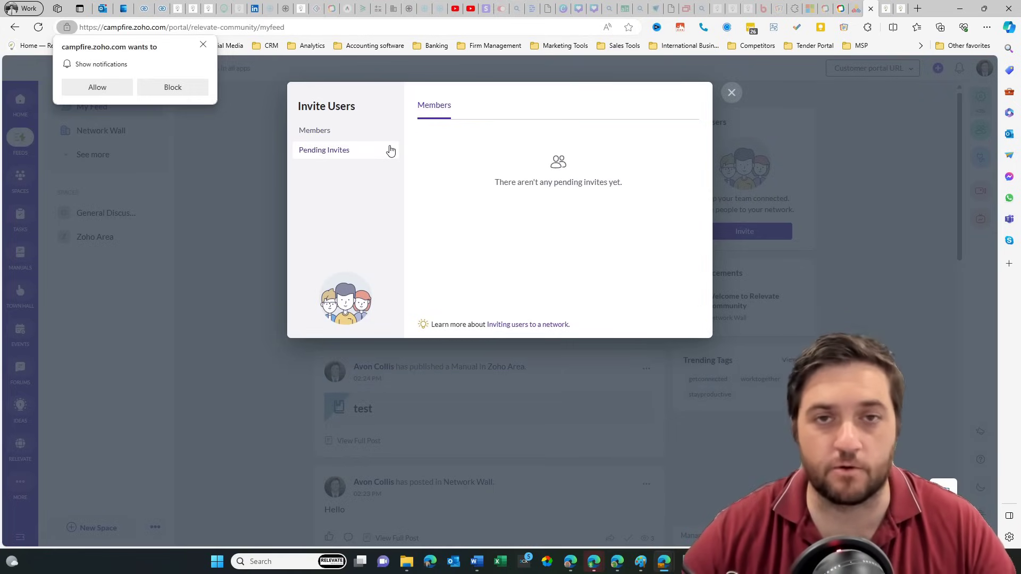
{"action": "left_click", "coordinate": [732, 93]}
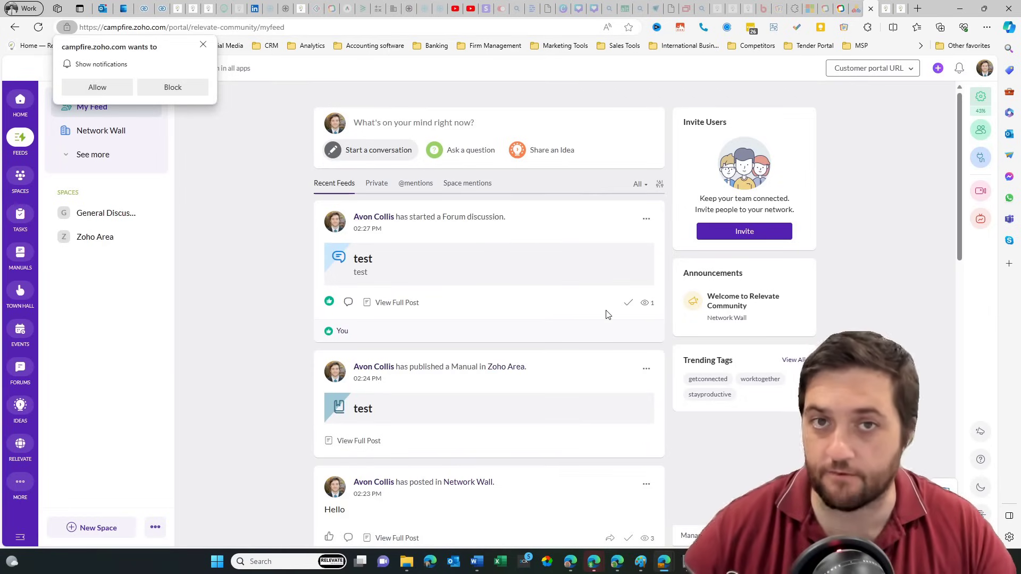
Step: In the feed's Manage Widgets panel, drag the Ongoing Town Hall widget to a new position
{"action": "left_click", "coordinate": [90, 526]}
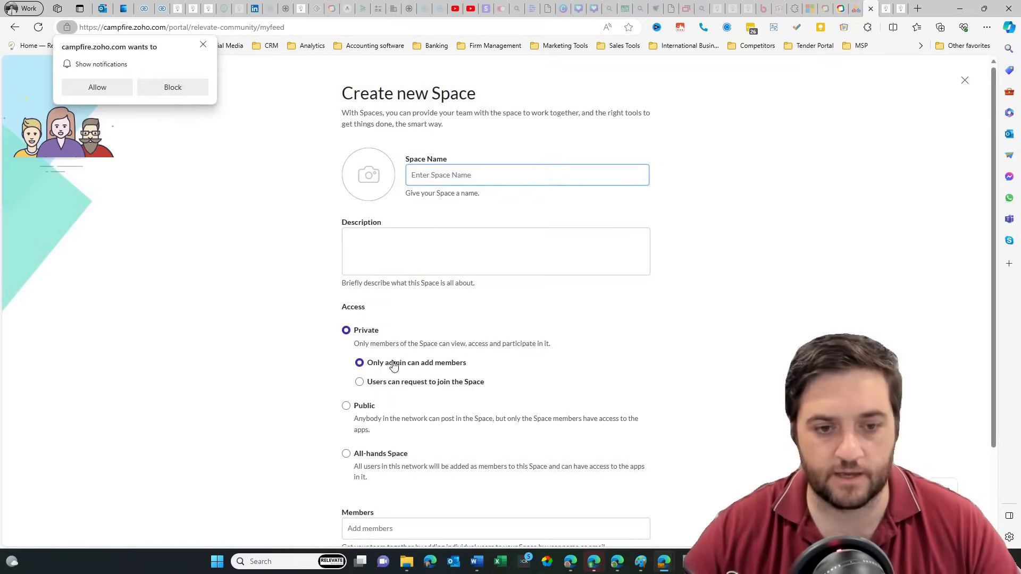
{"action": "scroll", "coordinate": [464, 159], "scroll_direction": "down", "scroll_amount": 2}
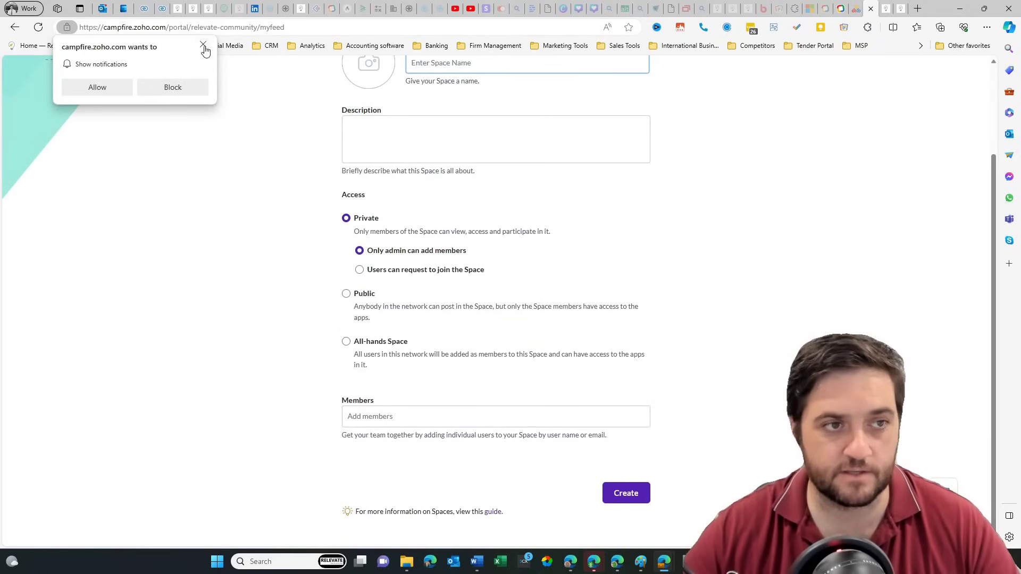
{"action": "left_click", "coordinate": [203, 44]}
{"action": "left_click", "coordinate": [156, 527]}
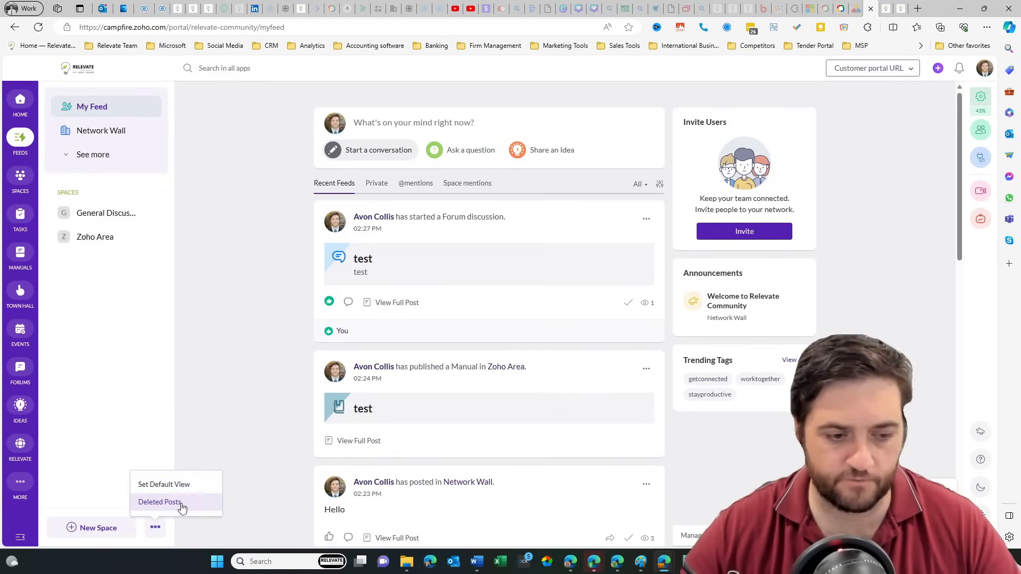
{"action": "left_click", "coordinate": [241, 412]}
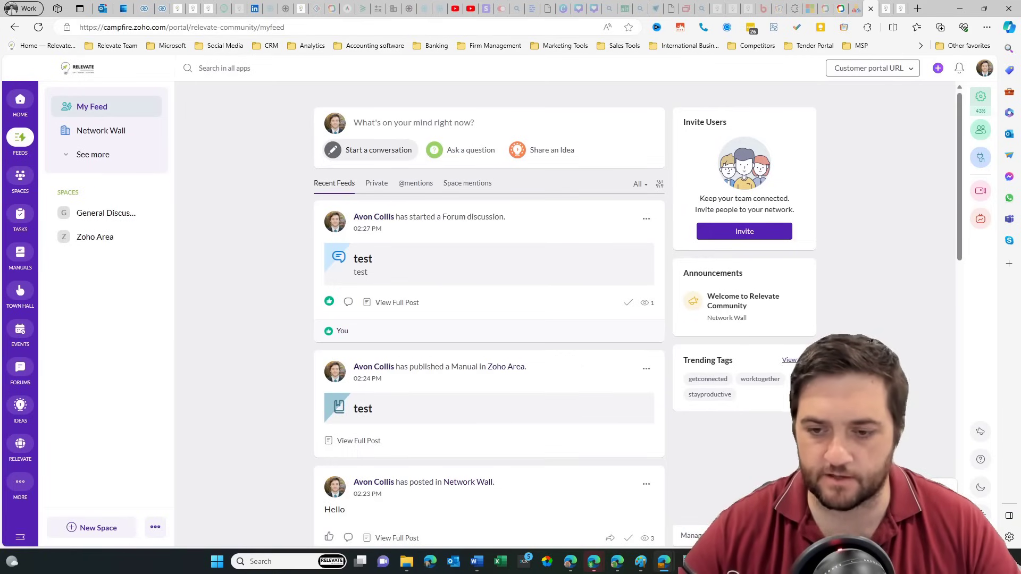
{"action": "left_click", "coordinate": [707, 536]}
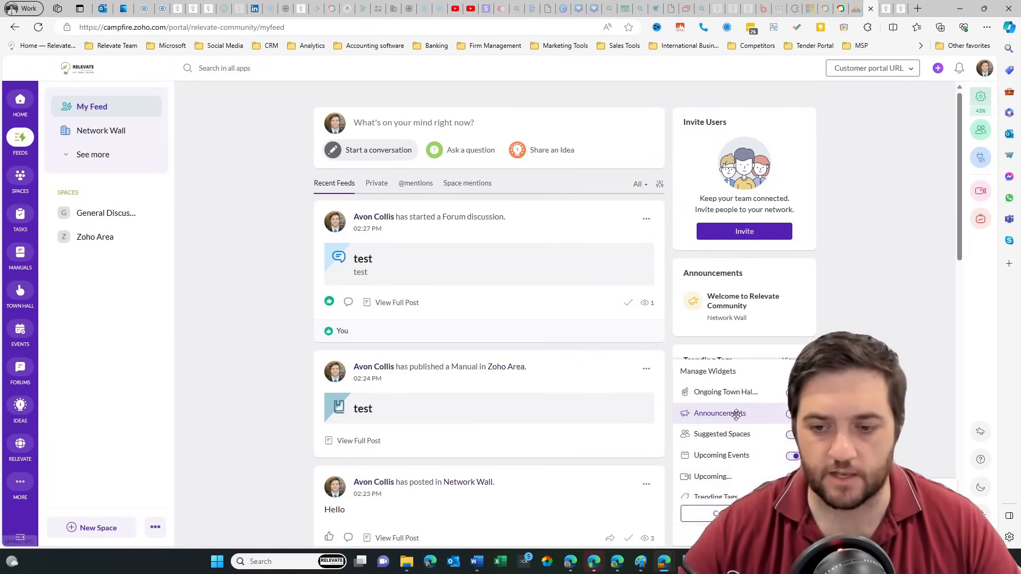
{"action": "left_click_drag", "start_coordinate": [741, 392], "coordinate": [734, 425]}
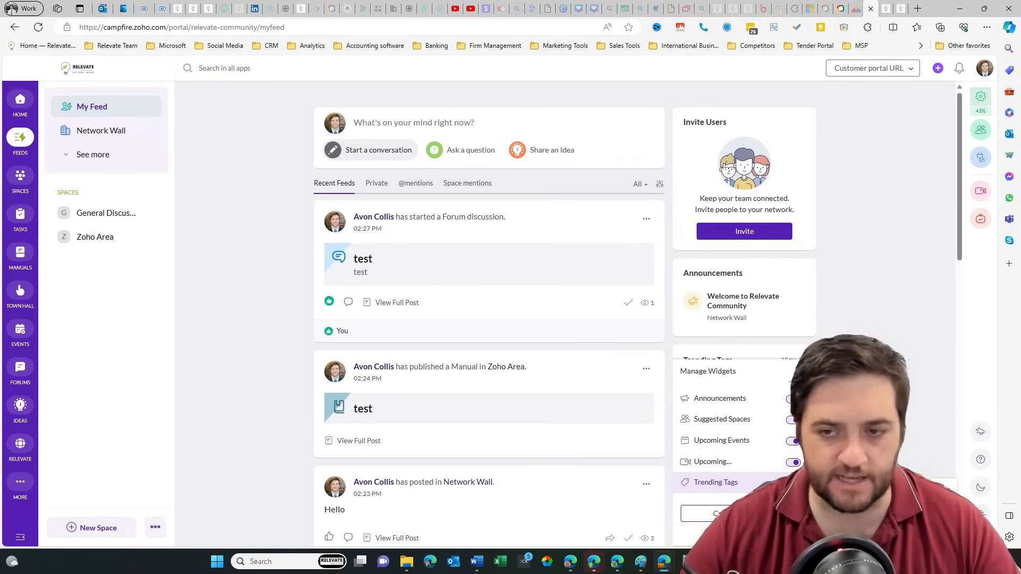
Step: Close Manage Widgets, then review the member directory, Pending Invites and profile field settings
{"action": "left_click", "coordinate": [834, 183]}
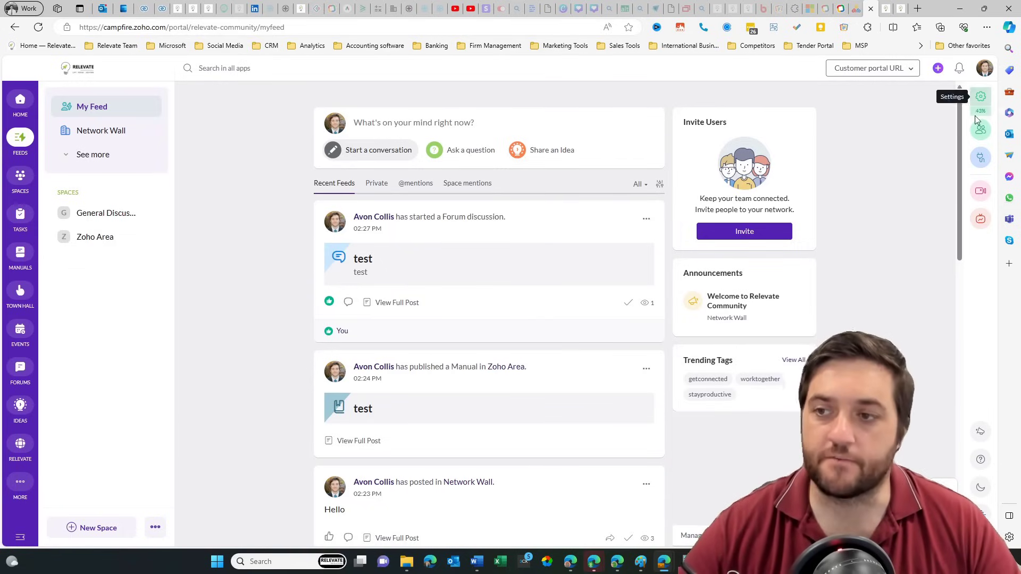
{"action": "left_click", "coordinate": [980, 132]}
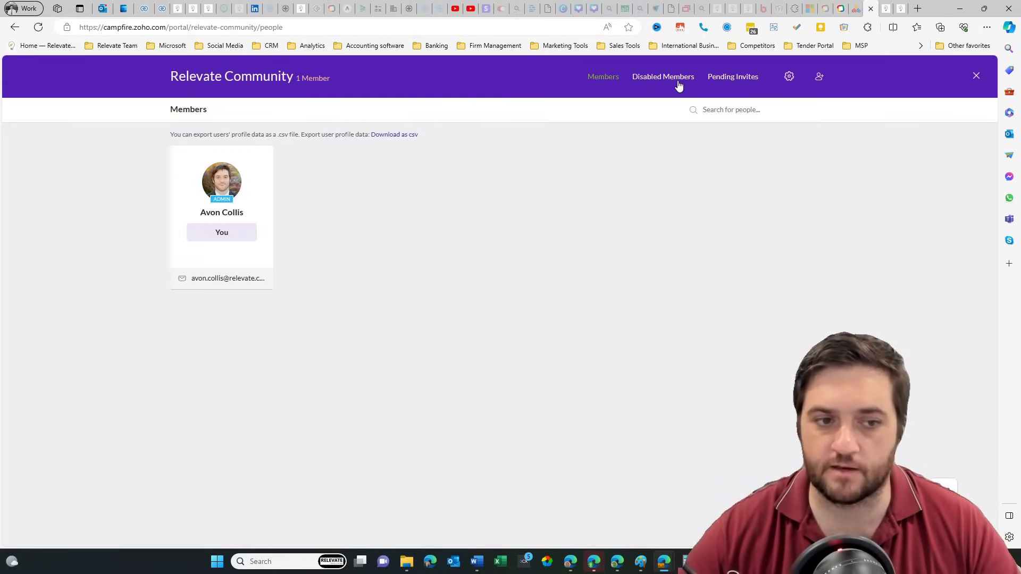
{"action": "left_click", "coordinate": [734, 80]}
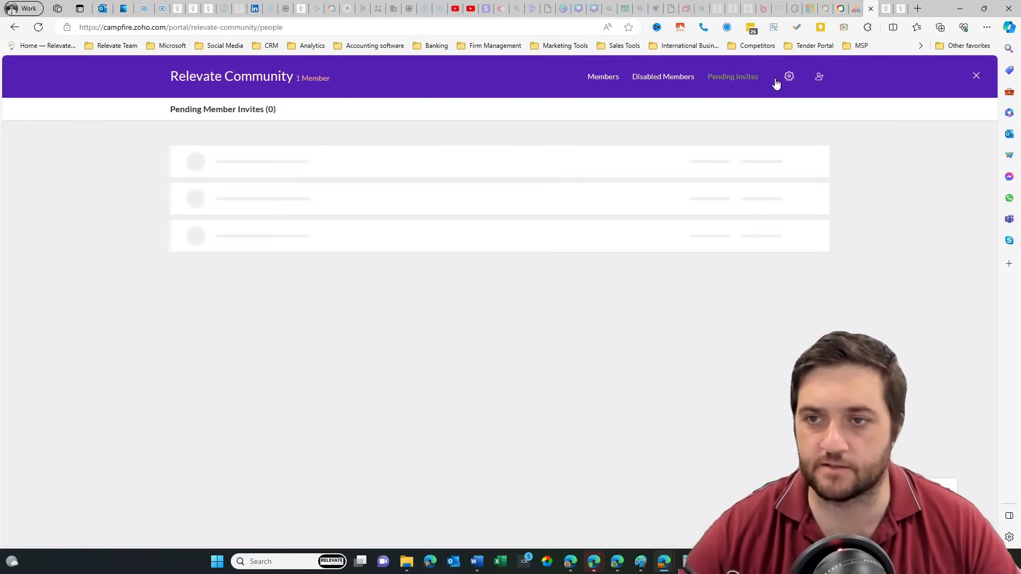
{"action": "left_click", "coordinate": [790, 77]}
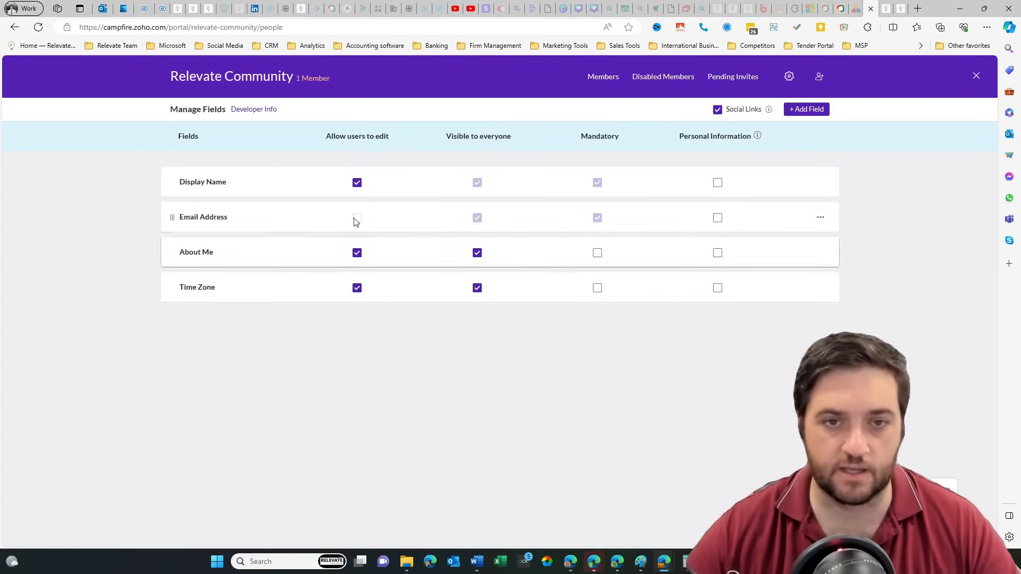
{"action": "left_click", "coordinate": [977, 78]}
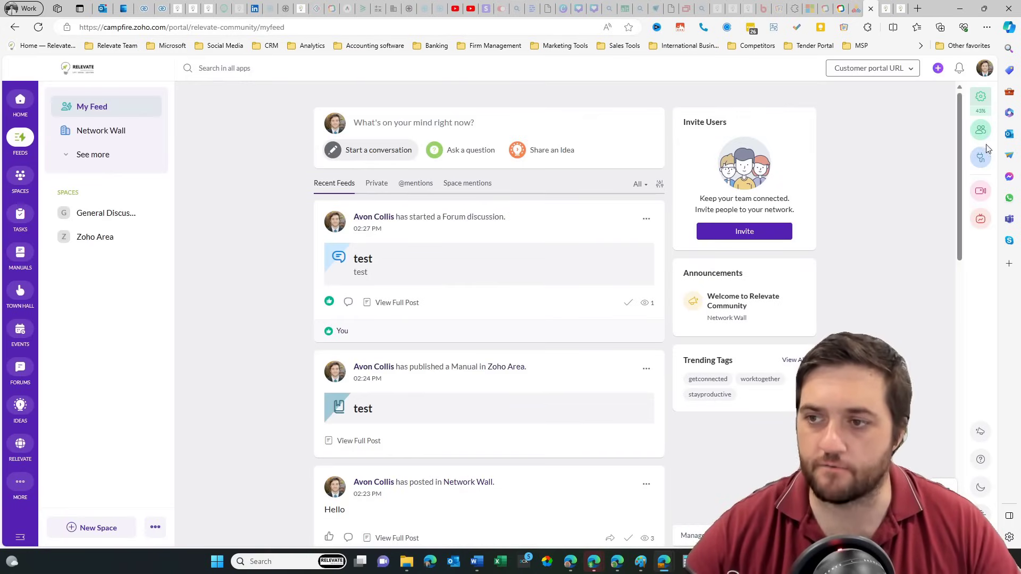
Step: Look at the Integrations page, then the Video Conference and New Broadcast dialogs from the sidebar
{"action": "left_click", "coordinate": [981, 159]}
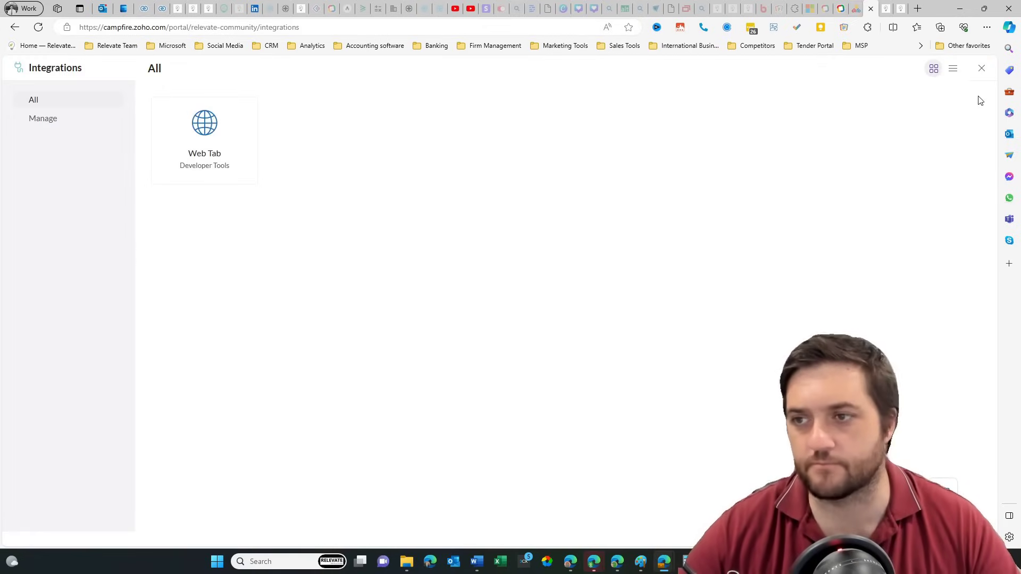
{"action": "left_click", "coordinate": [983, 69]}
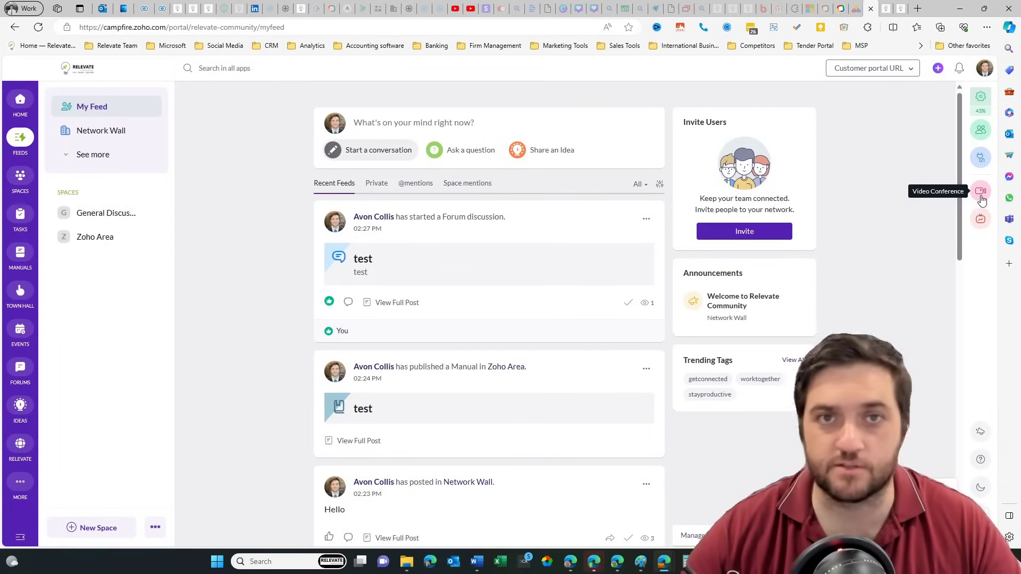
{"action": "left_click", "coordinate": [981, 195]}
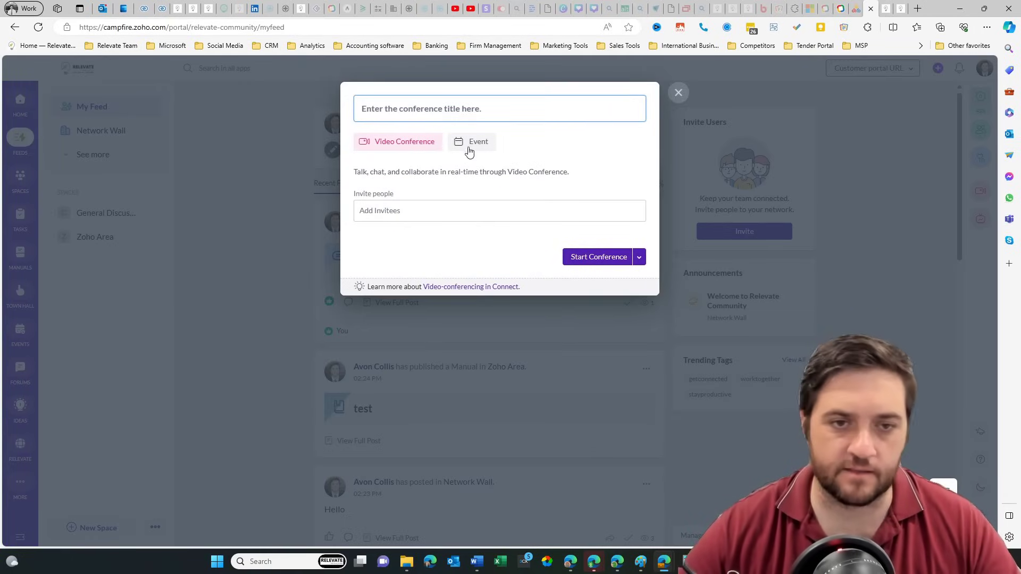
{"action": "left_click", "coordinate": [679, 94]}
{"action": "left_click", "coordinate": [976, 222]}
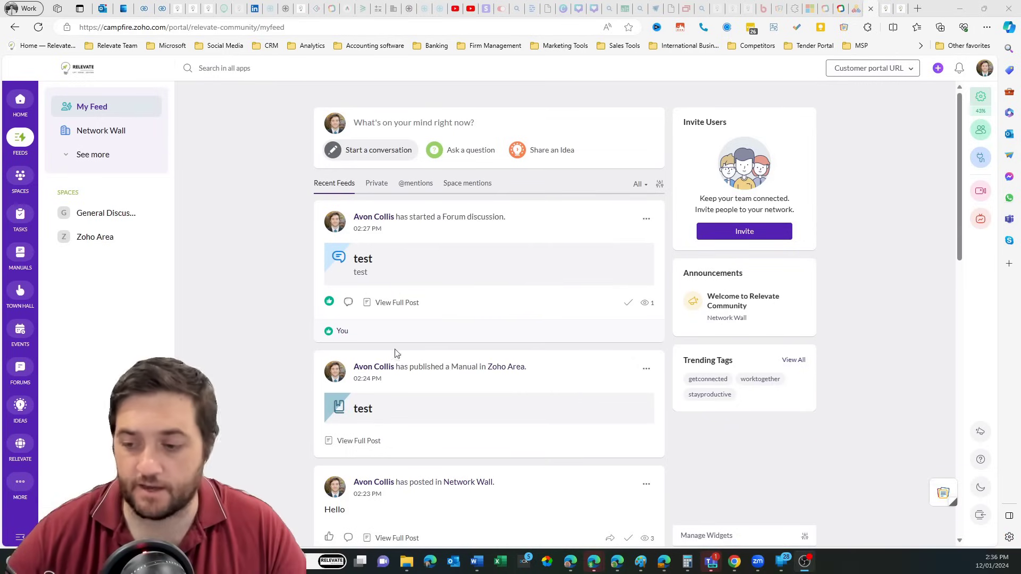
{"action": "left_click", "coordinate": [980, 432]}
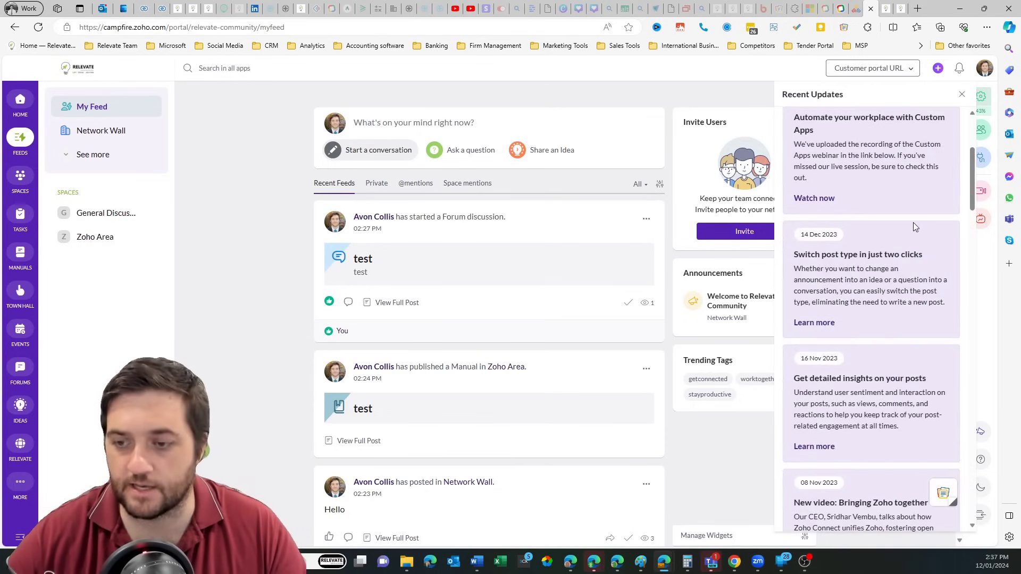
{"action": "scroll", "coordinate": [915, 256], "scroll_direction": "down", "scroll_amount": 6}
{"action": "scroll", "coordinate": [902, 239], "scroll_direction": "down", "scroll_amount": 5}
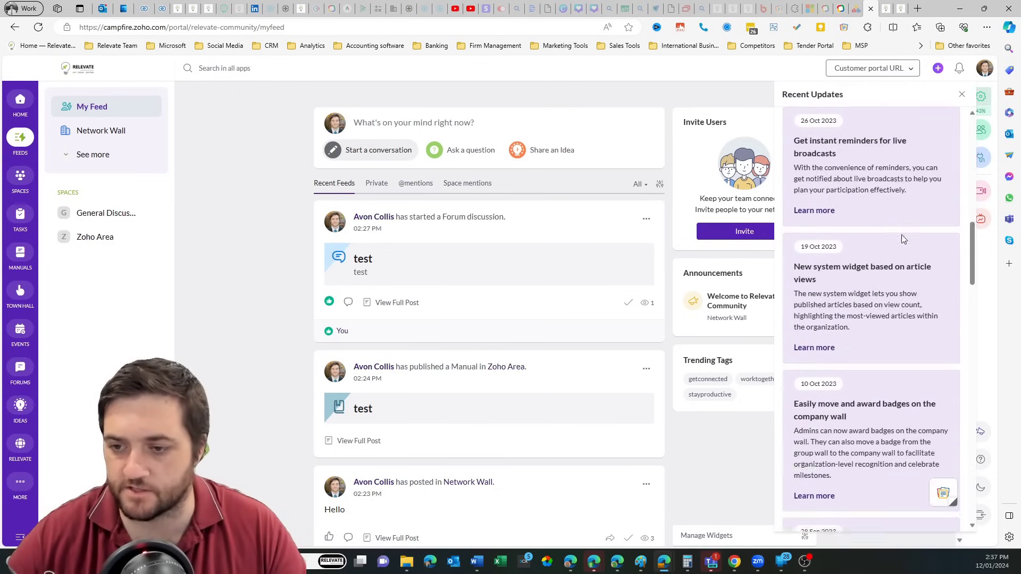
{"action": "left_click", "coordinate": [963, 96]}
{"action": "left_click", "coordinate": [983, 462]}
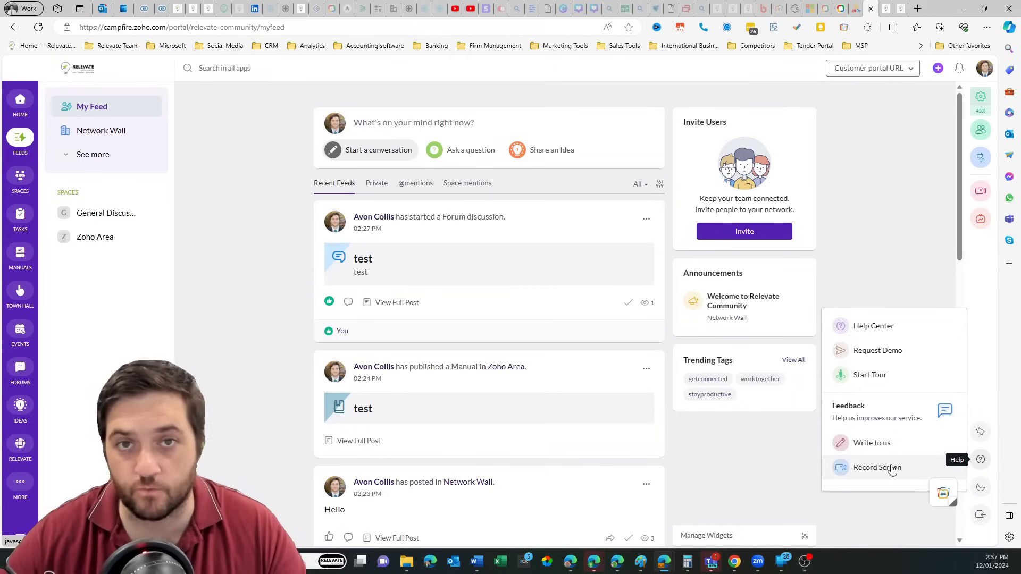
{"action": "left_click", "coordinate": [993, 395]}
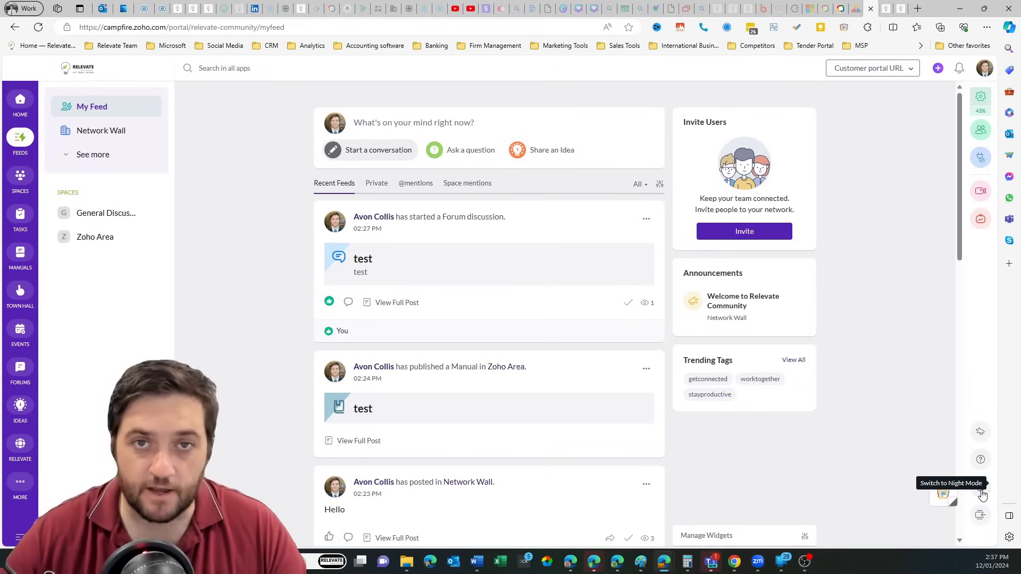
{"action": "left_click", "coordinate": [983, 495]}
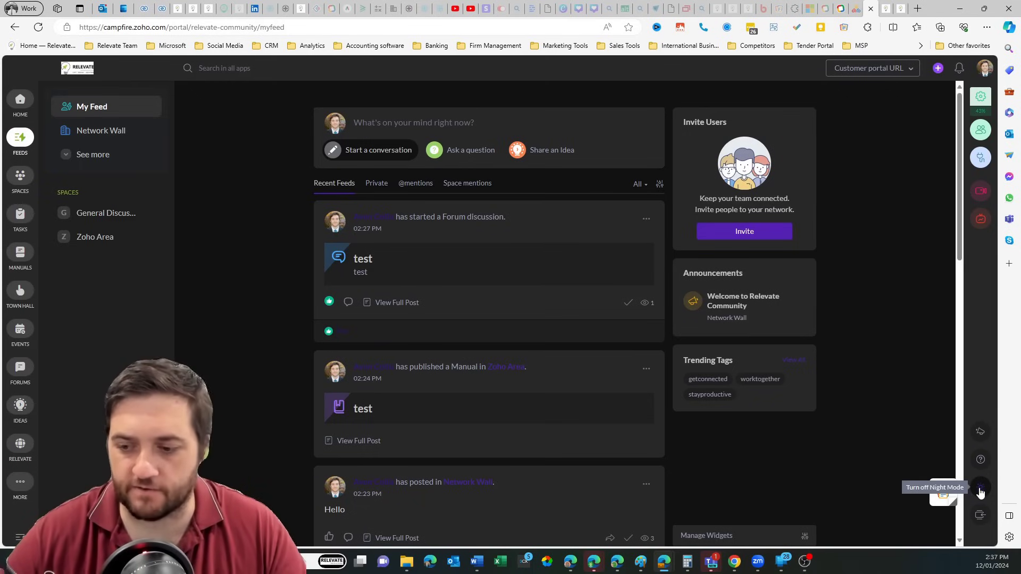
{"action": "left_click", "coordinate": [982, 492]}
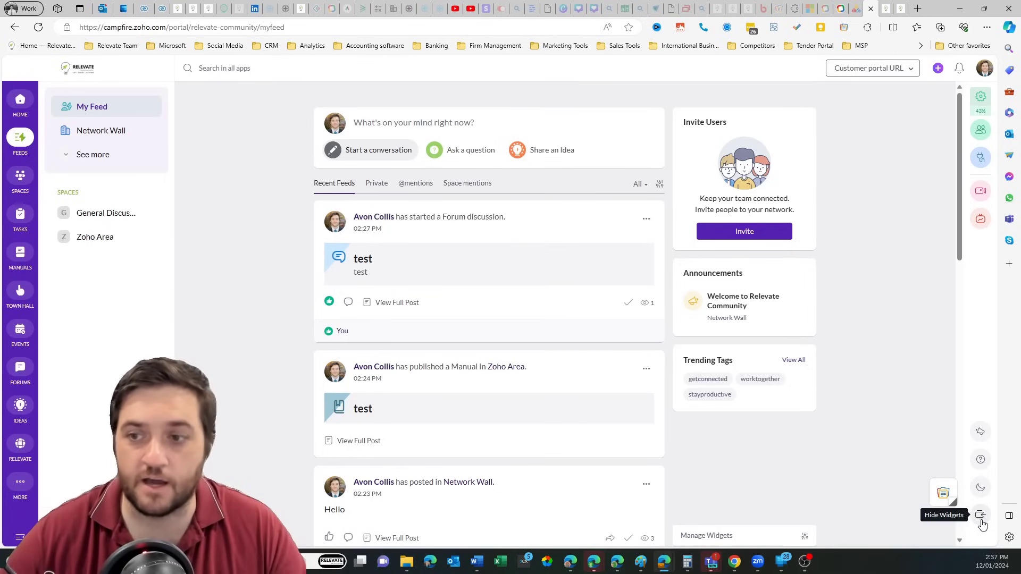
{"action": "left_click", "coordinate": [981, 516]}
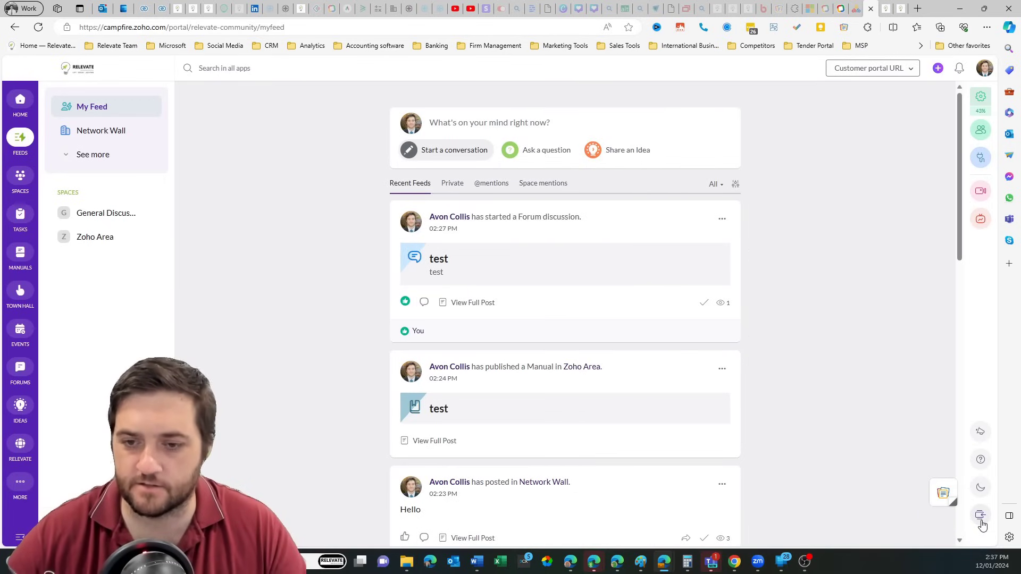
{"action": "left_click", "coordinate": [982, 519]}
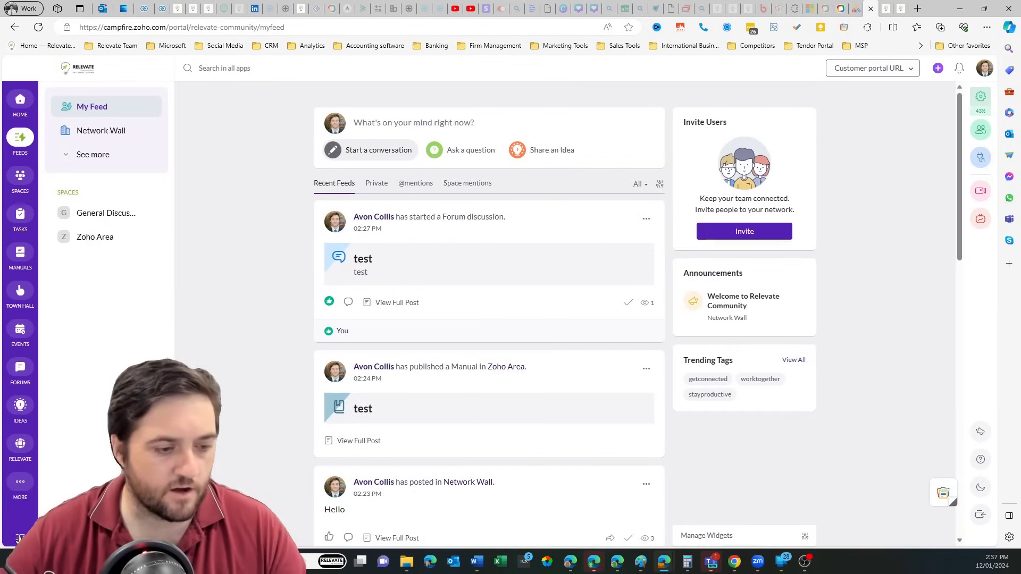
{"action": "left_click", "coordinate": [20, 538]}
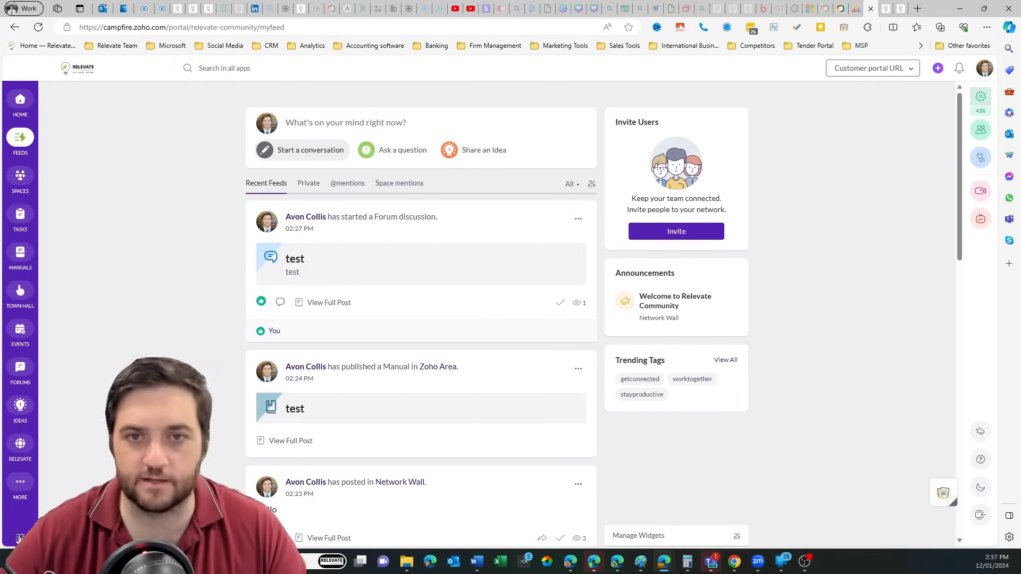
{"action": "left_click", "coordinate": [20, 538]}
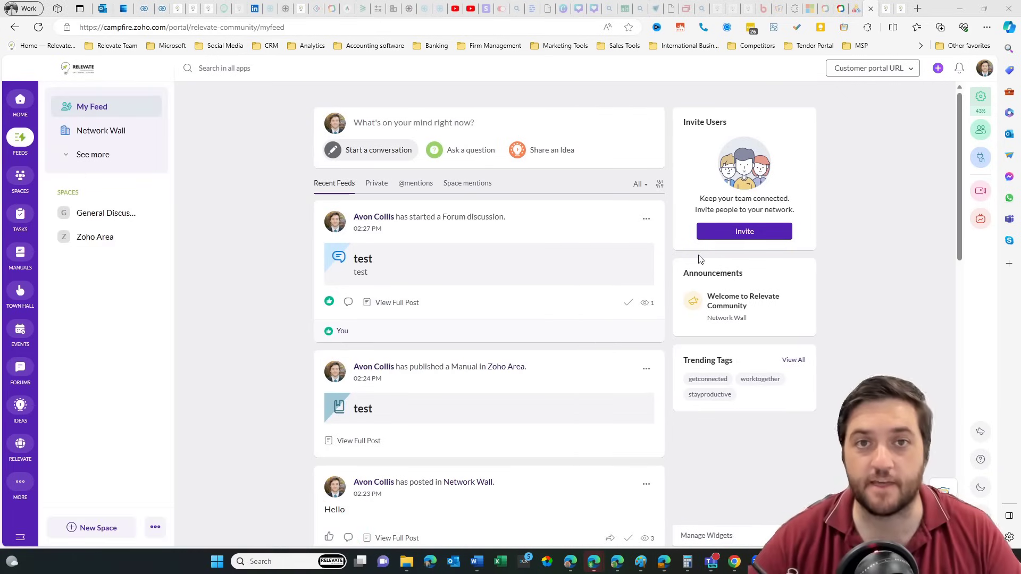
Step: Switch to the signup form tab and check Pending Request, which shows no waiting requests
{"action": "key", "text": "ctrl+Tab"}
{"action": "key", "text": "ctrl+Tab"}
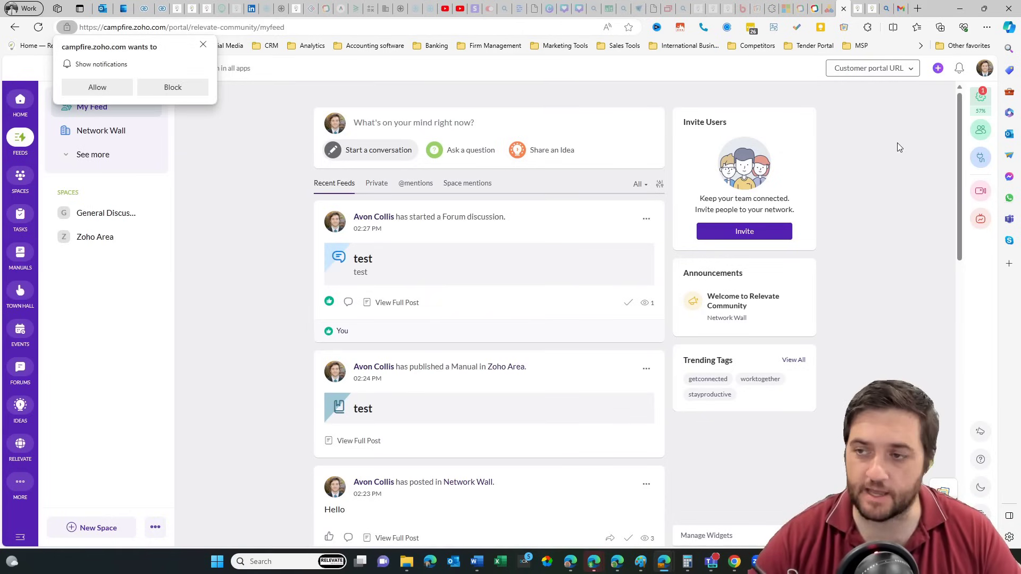
{"action": "left_click", "coordinate": [983, 94]}
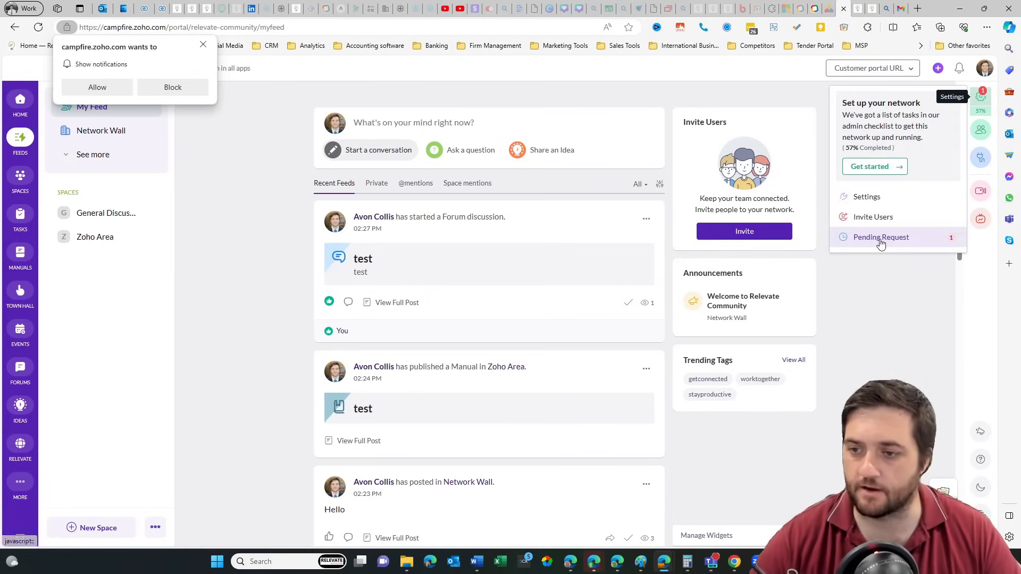
{"action": "left_click", "coordinate": [941, 239]}
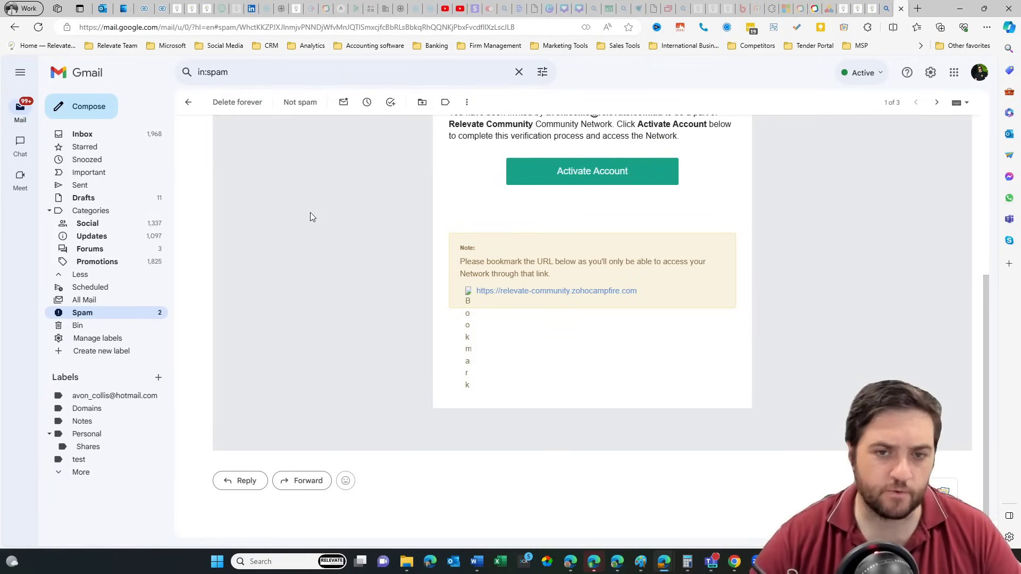
Step: Activate the member account via the Activate Account button in the Spam-folder invitation e-mail
{"action": "left_click", "coordinate": [599, 170]}
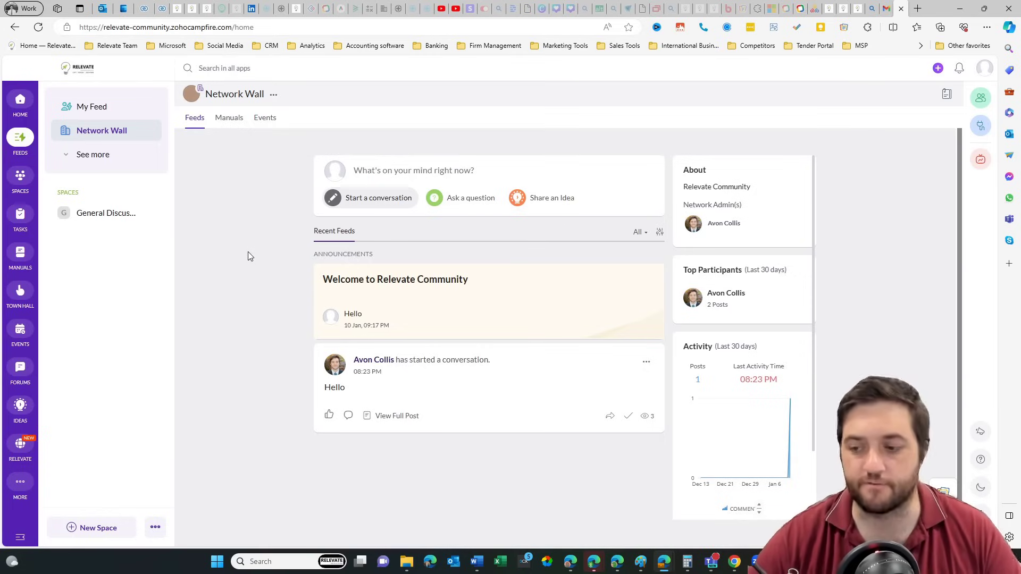
Step: As the member, browse the home dashboard, My Feed, and the Network Wall's manuals and events
{"action": "left_click", "coordinate": [26, 102]}
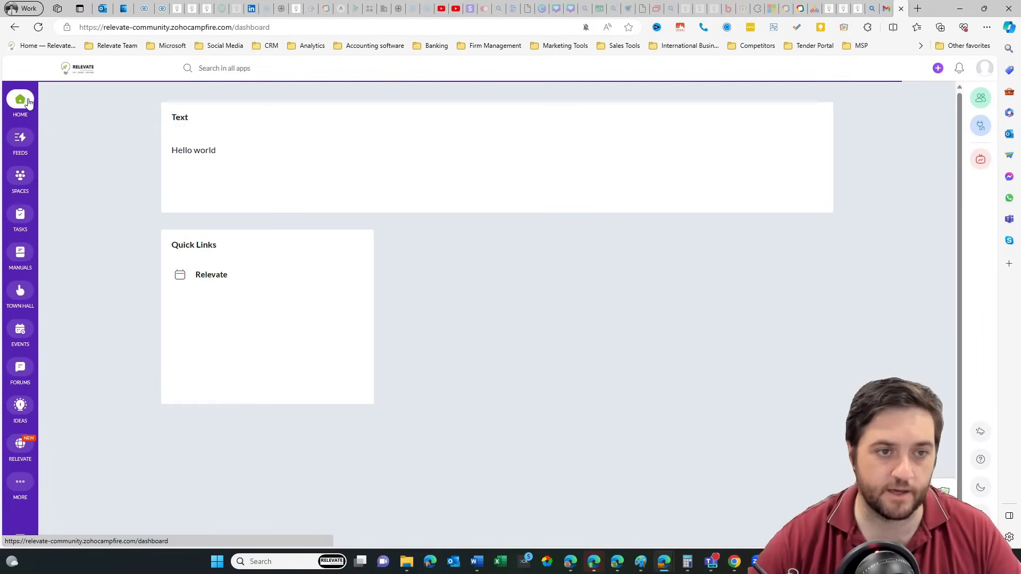
{"action": "left_click", "coordinate": [21, 142]}
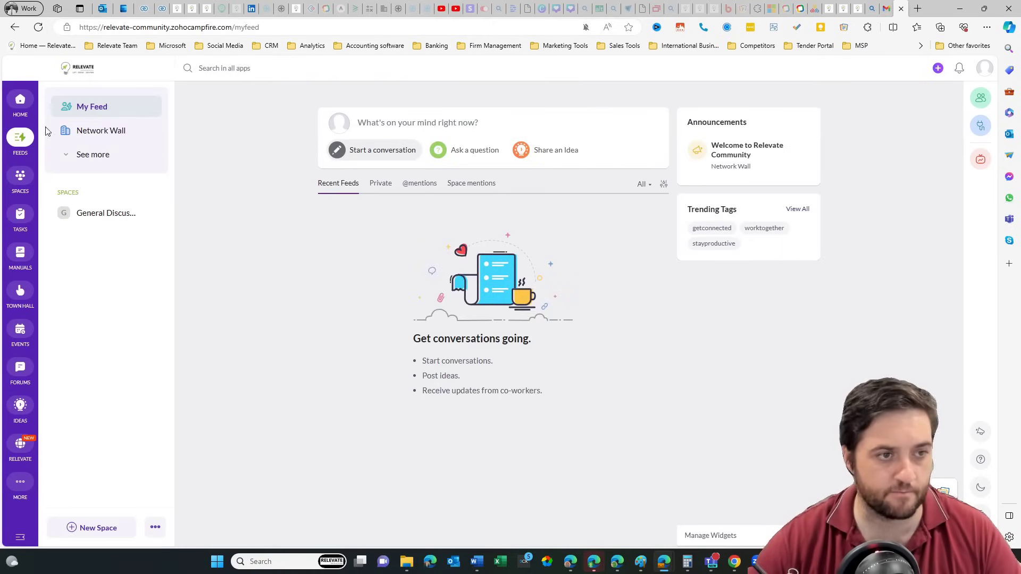
{"action": "left_click", "coordinate": [89, 131]}
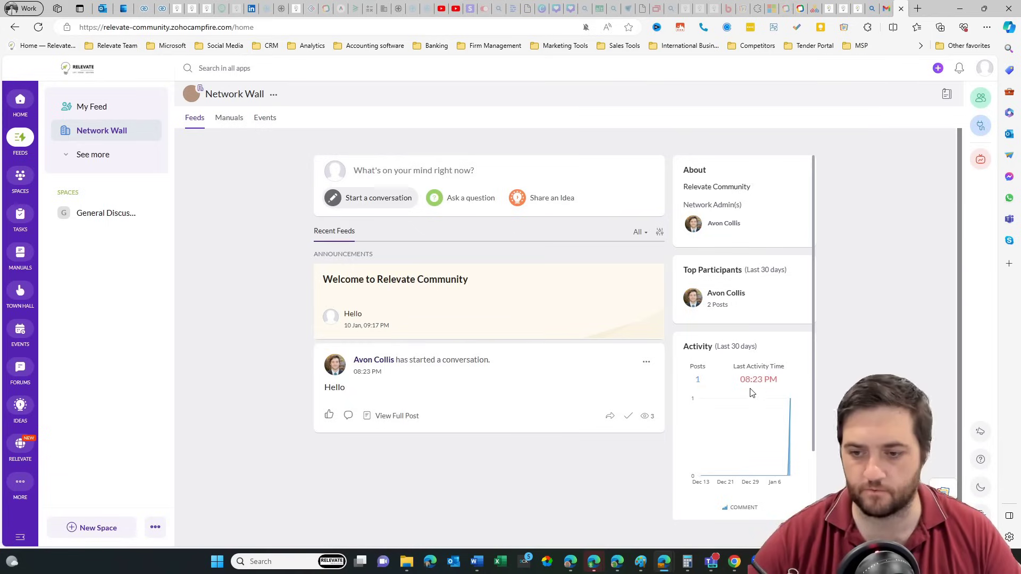
{"action": "left_click", "coordinate": [229, 119]}
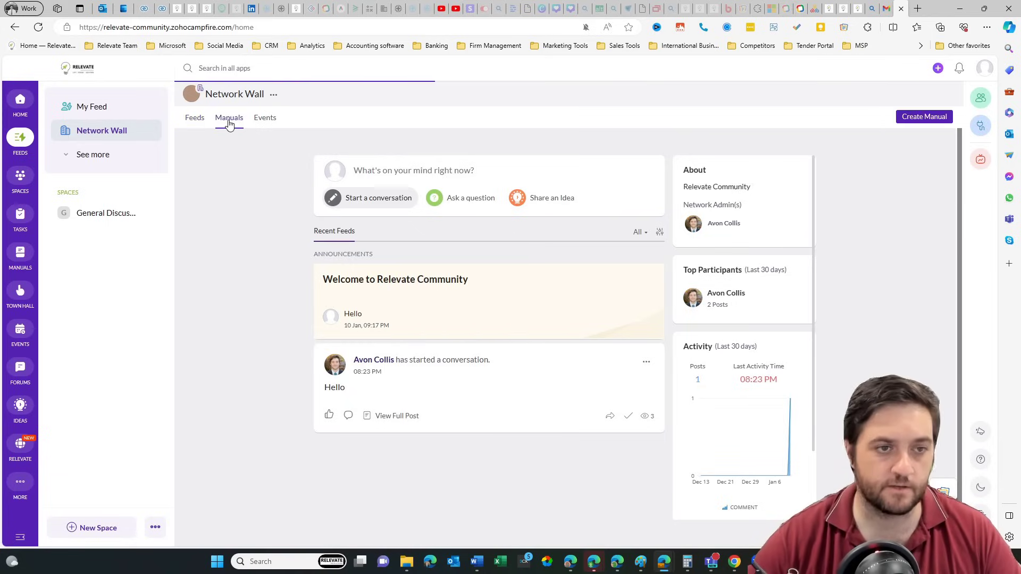
{"action": "left_click", "coordinate": [265, 117]}
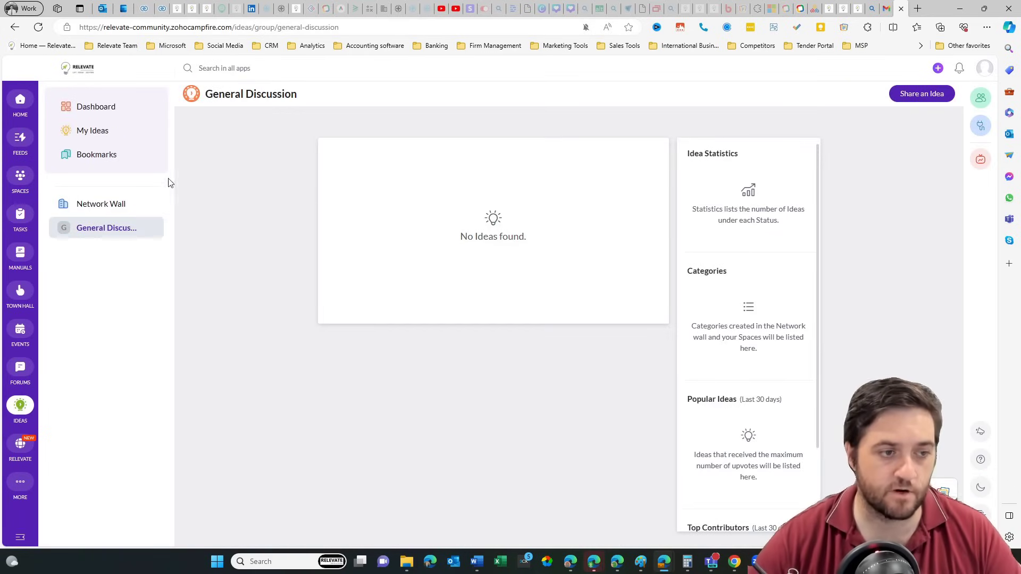
Step: Check the manuals dashboard, then upvote the test idea to one vote and return to the admin
{"action": "left_click", "coordinate": [23, 261]}
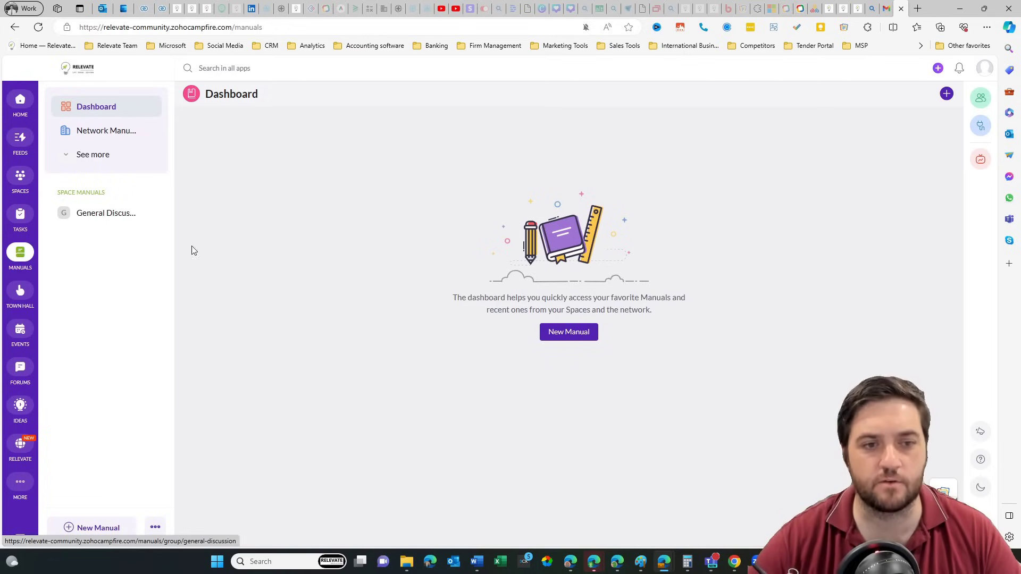
{"action": "left_click", "coordinate": [585, 341]}
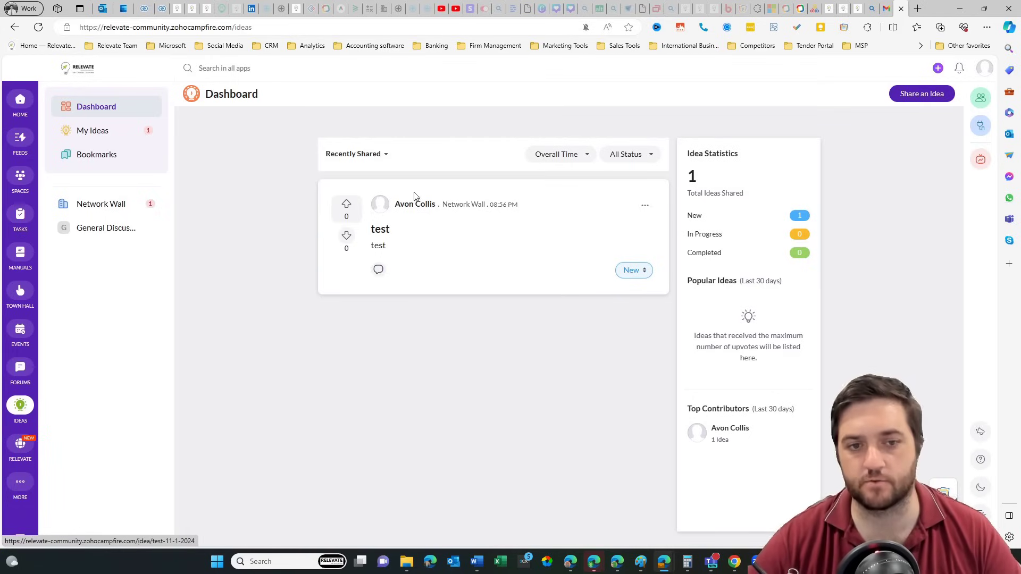
{"action": "left_click", "coordinate": [346, 205]}
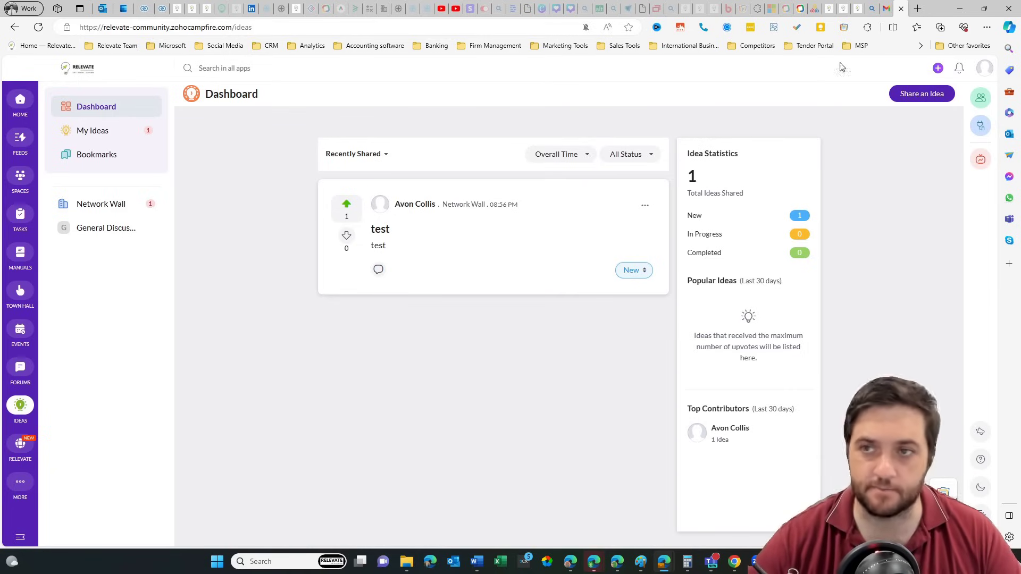
{"action": "left_click", "coordinate": [828, 11]}
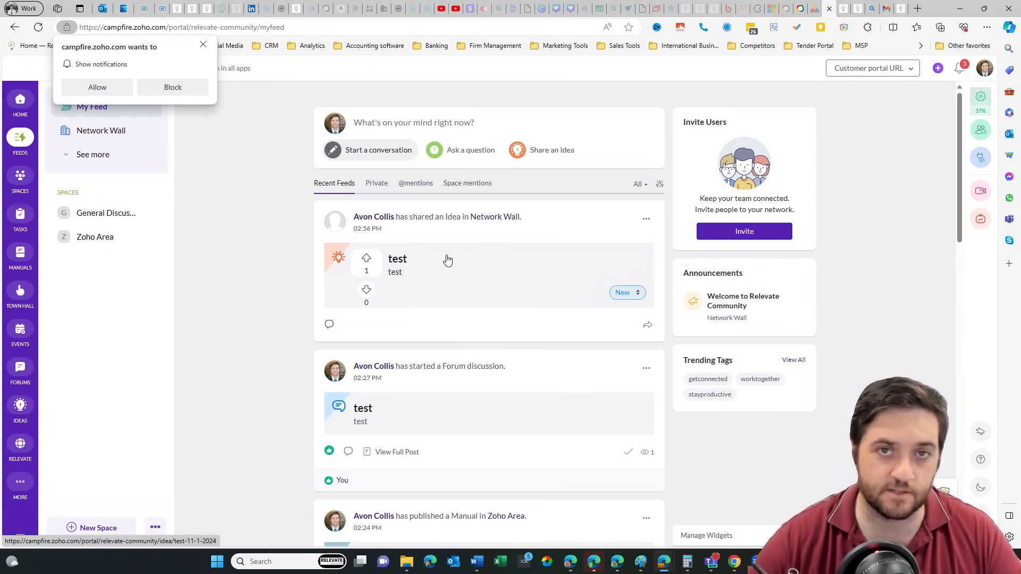
Step: Dismiss the notification prompt, upvote the test idea to two votes, and briefly view the author's profile
{"action": "left_click", "coordinate": [203, 45]}
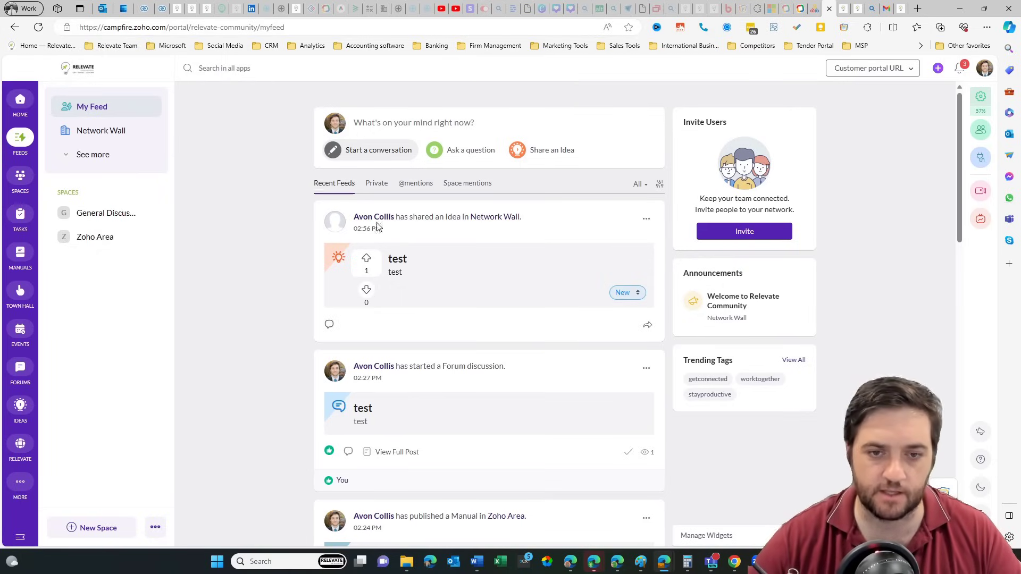
{"action": "left_click", "coordinate": [371, 261]}
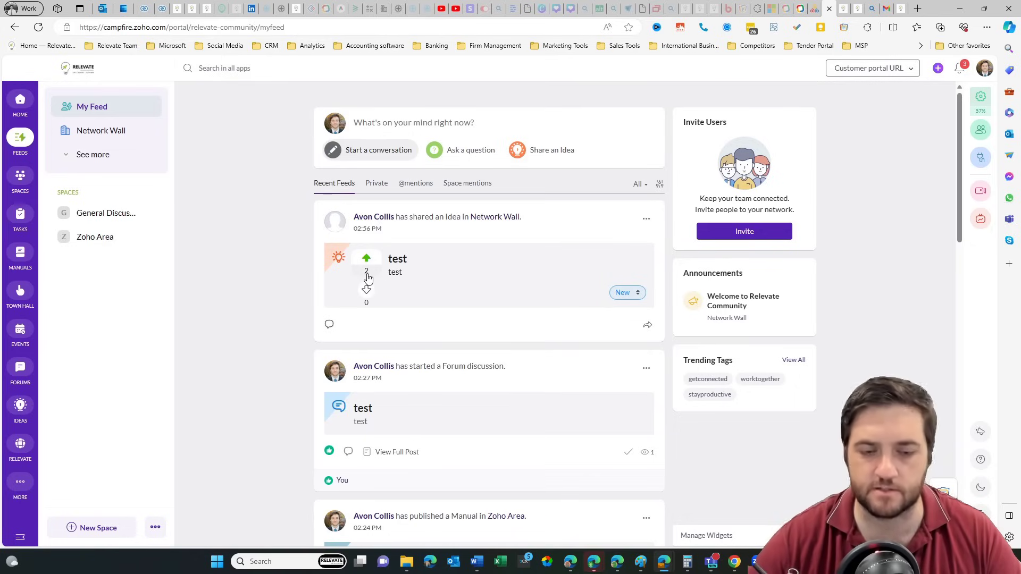
{"action": "scroll", "coordinate": [449, 242], "scroll_direction": "down", "scroll_amount": 5}
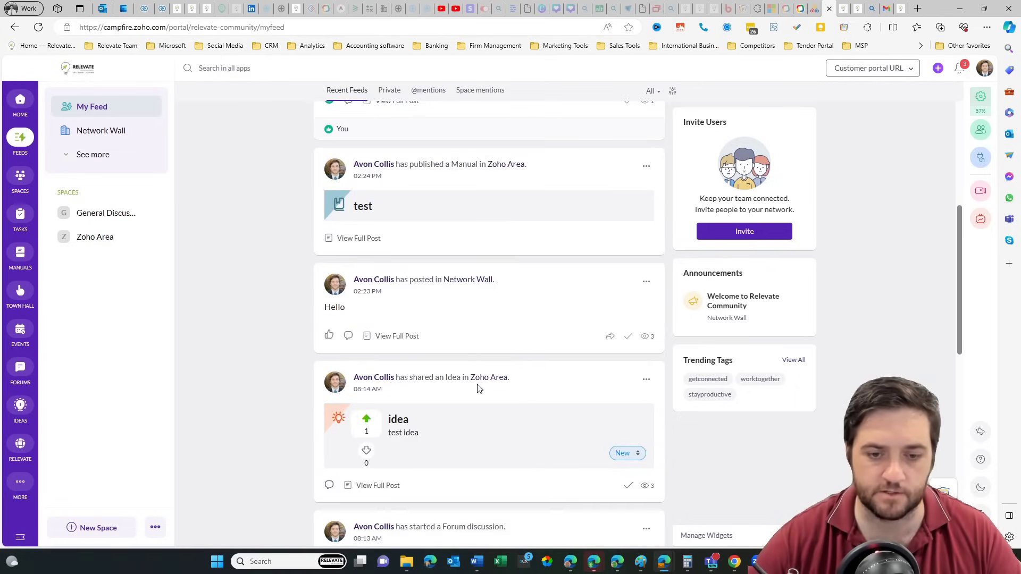
{"action": "left_click", "coordinate": [376, 379]}
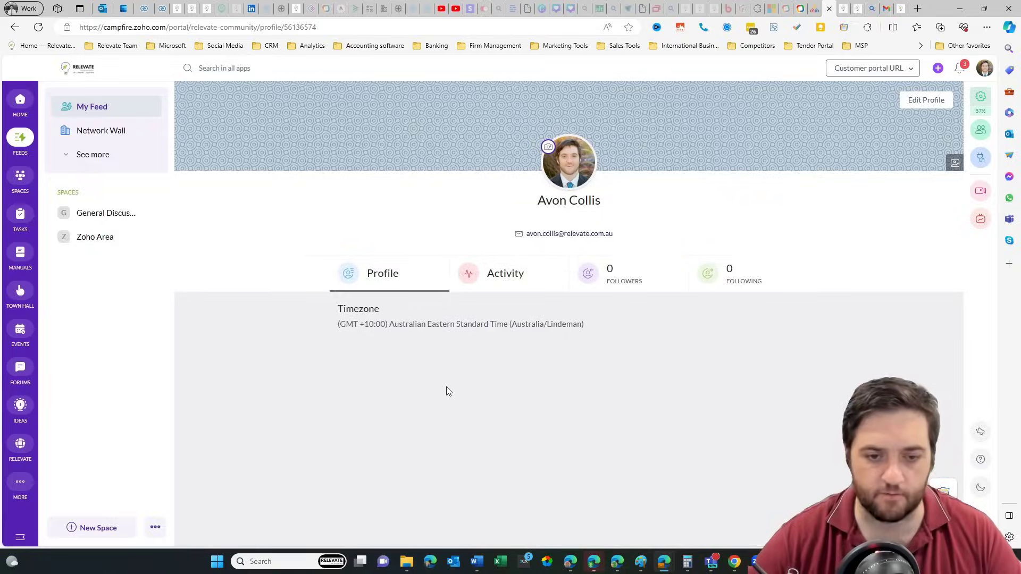
{"action": "left_click", "coordinate": [14, 27]}
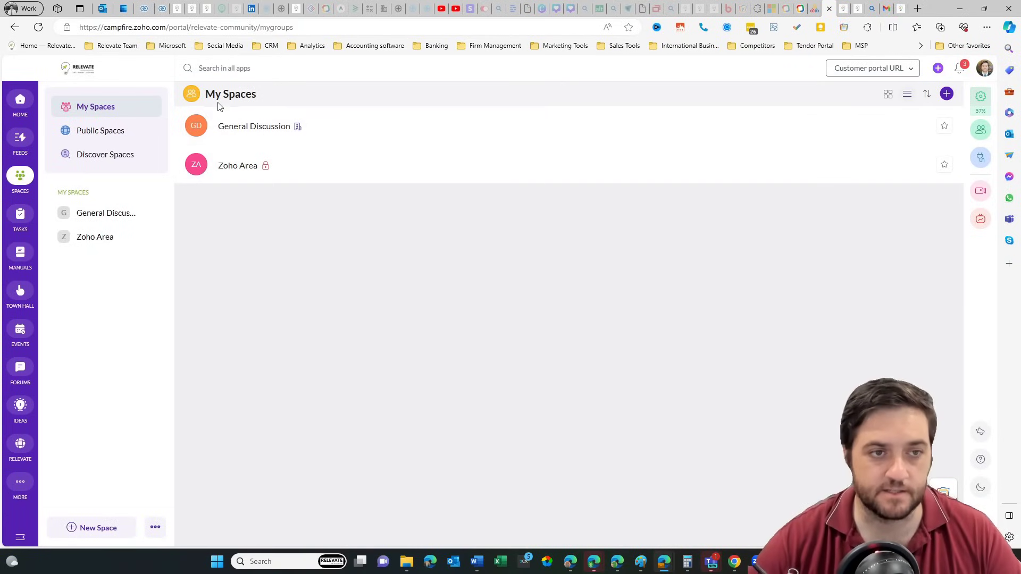